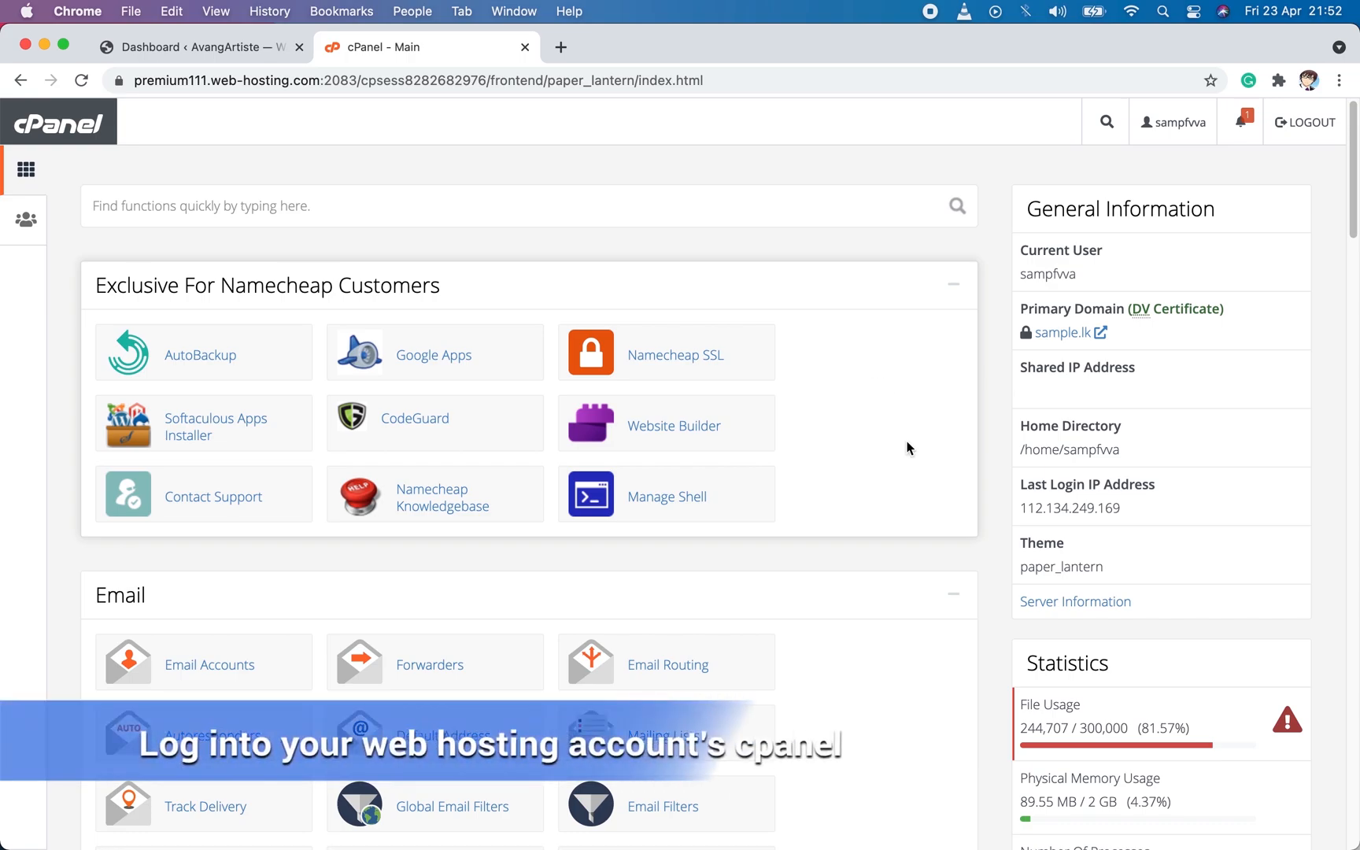
Open the FTP Accounts page from the Files section of cPanel.
scroll(872, 493, down, 8)
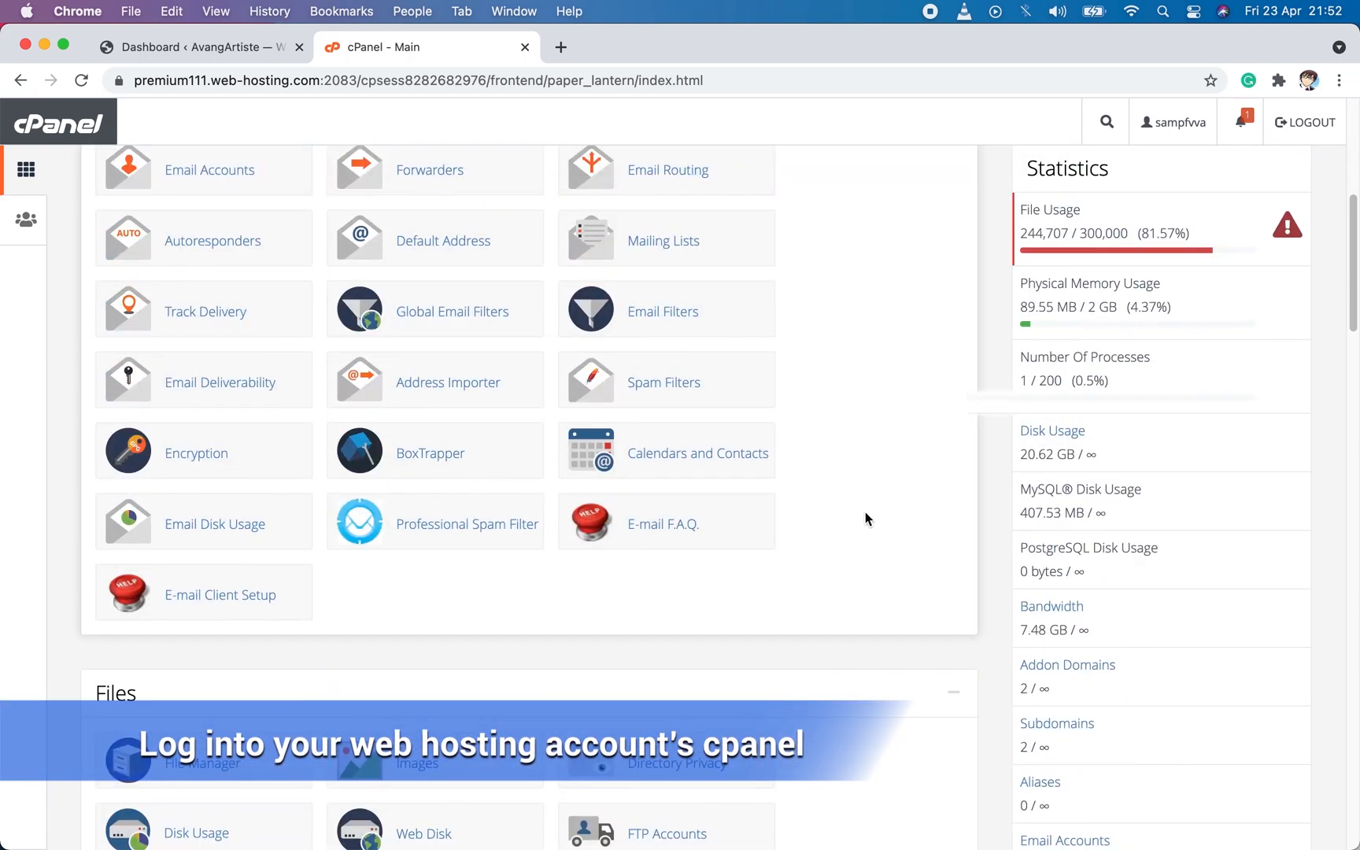
scroll(864, 510, down, 1)
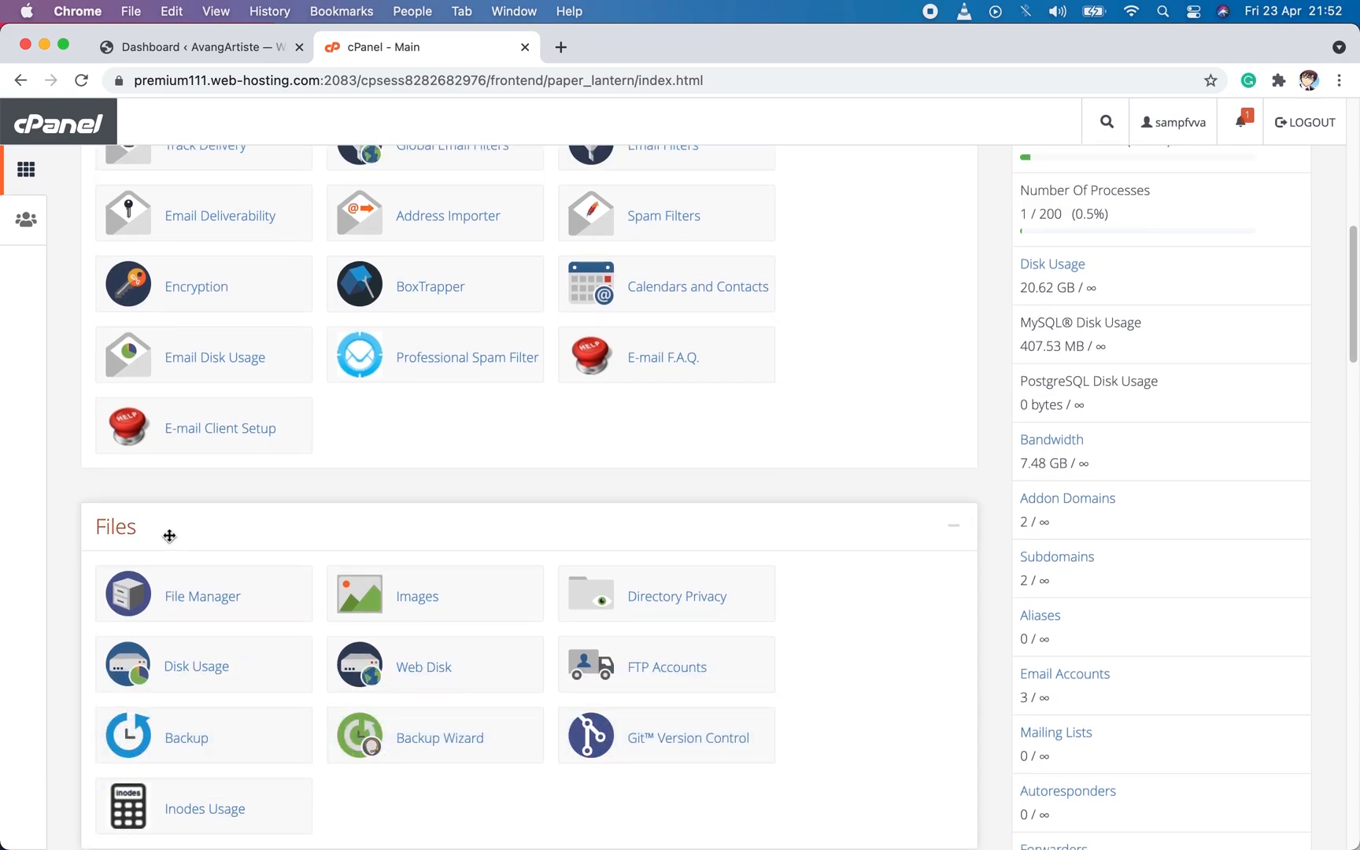
scroll(564, 575, down, 1)
click(648, 604)
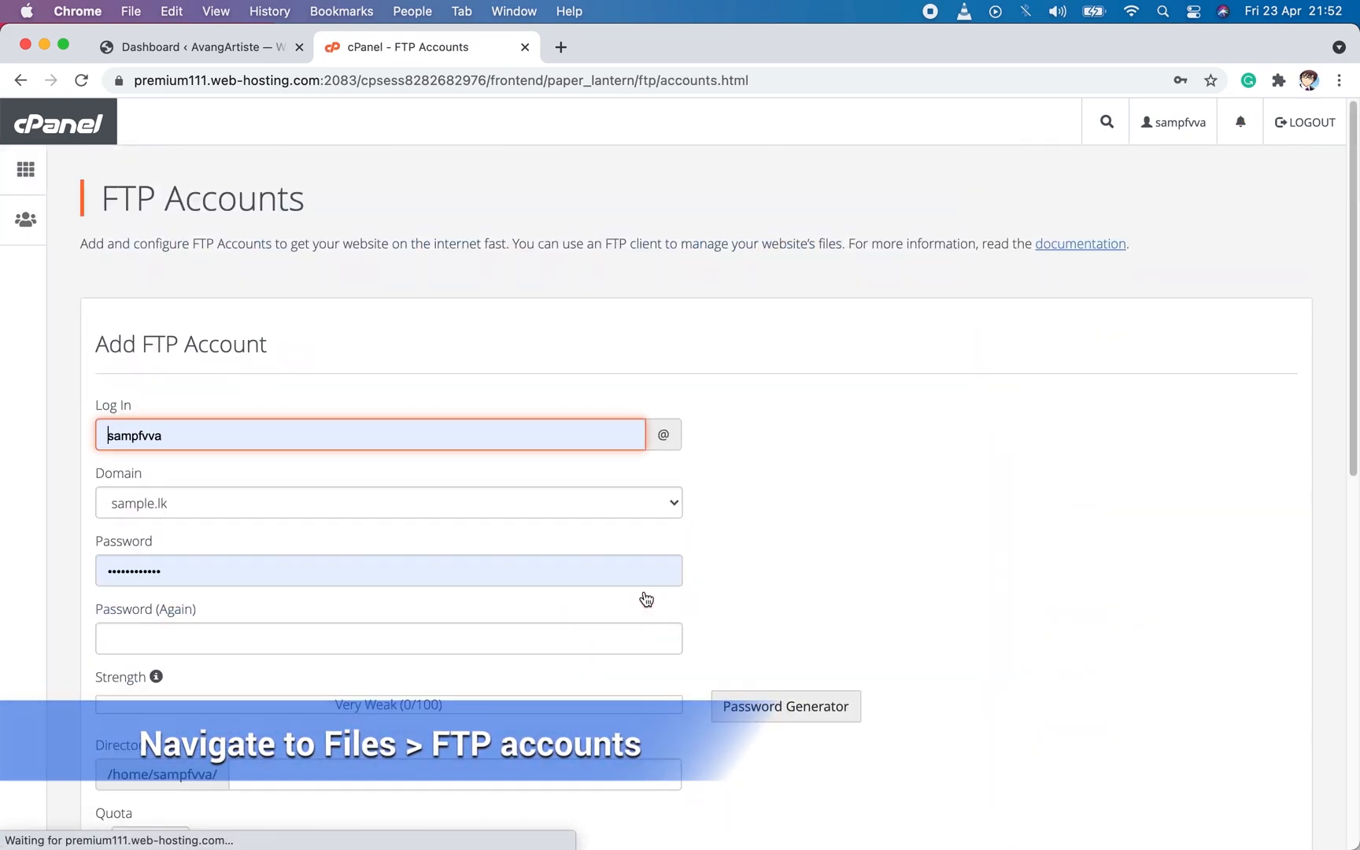
Enter avang as the new FTP account's login and fill in both password fields with the account password.
double_click(184, 441)
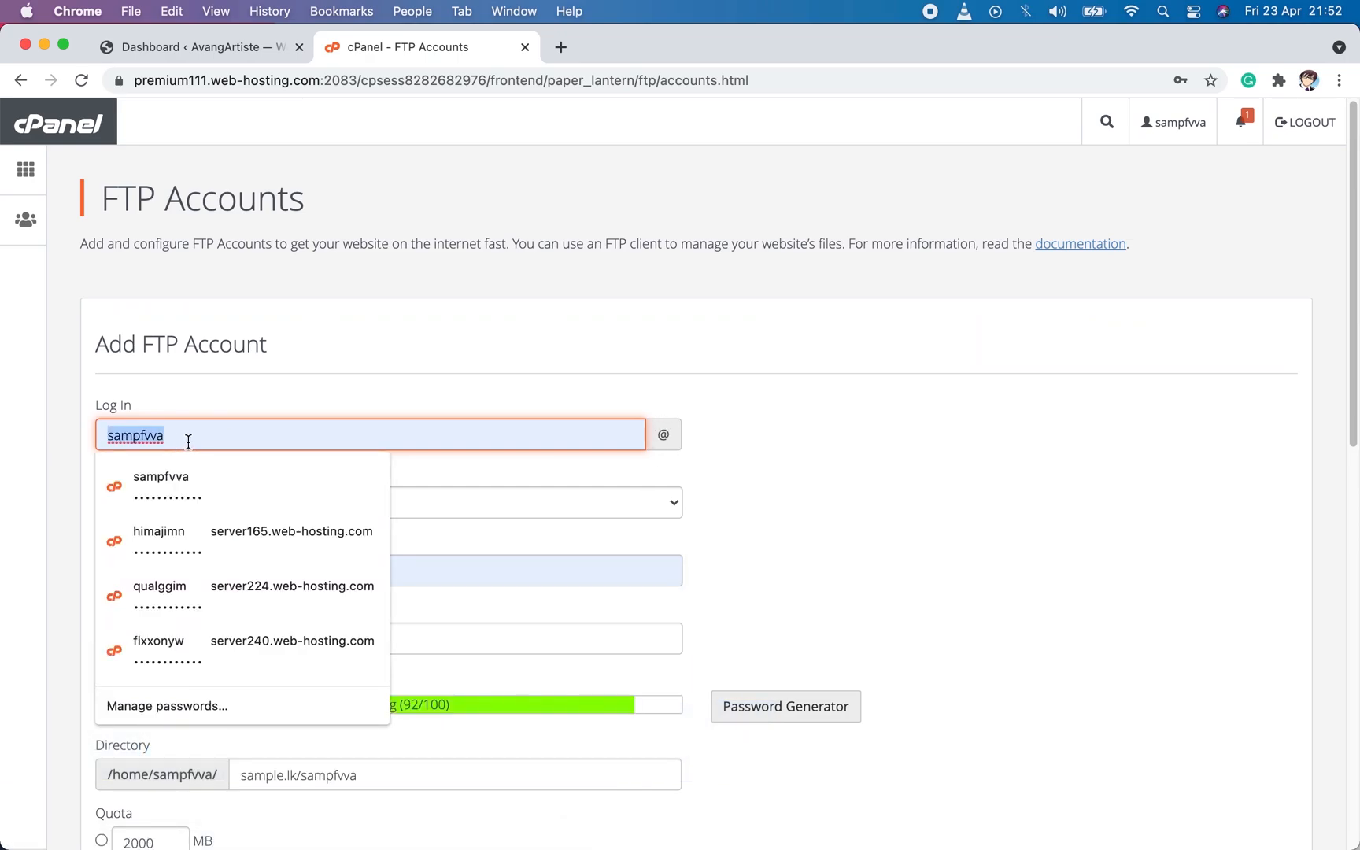
text(avang)
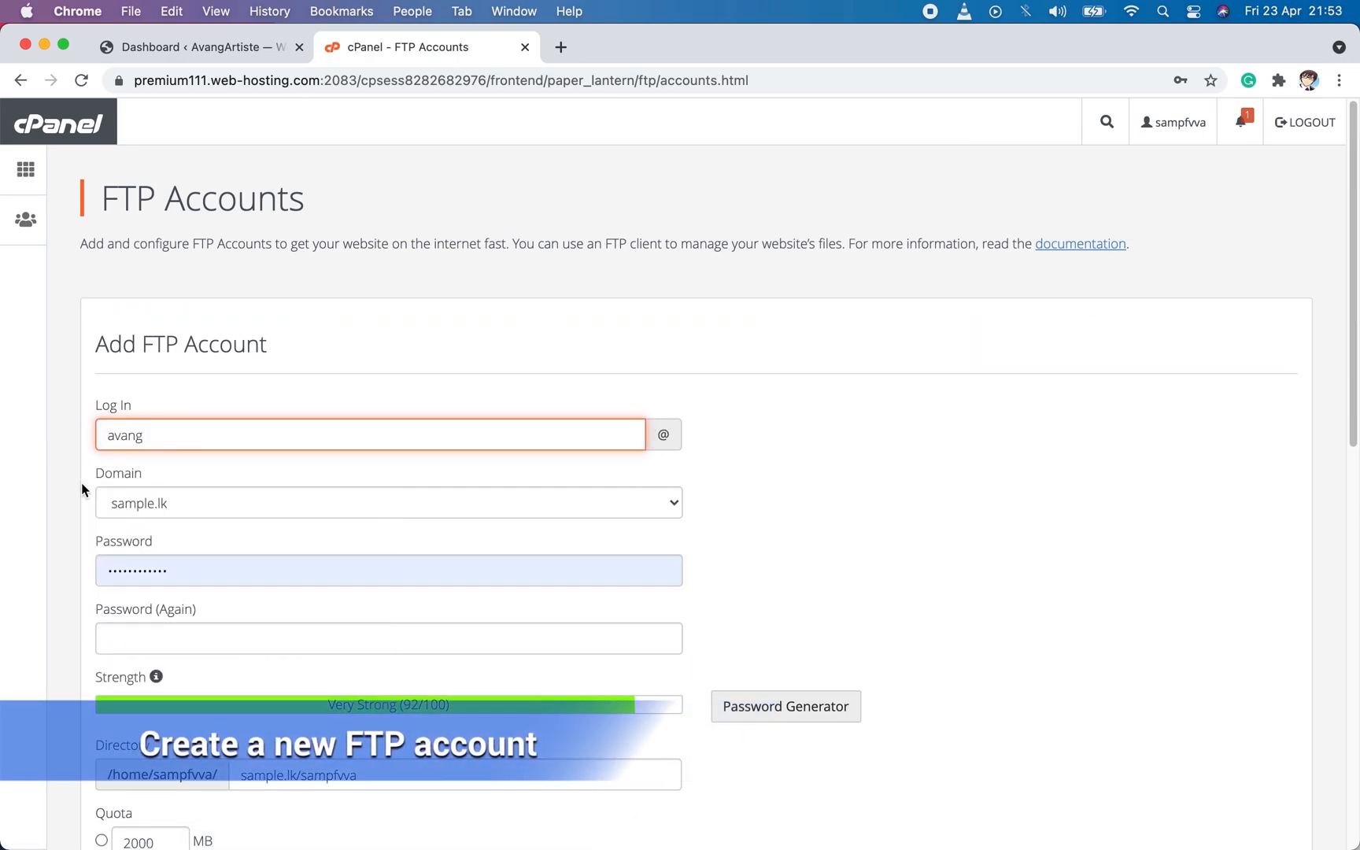
click(216, 563)
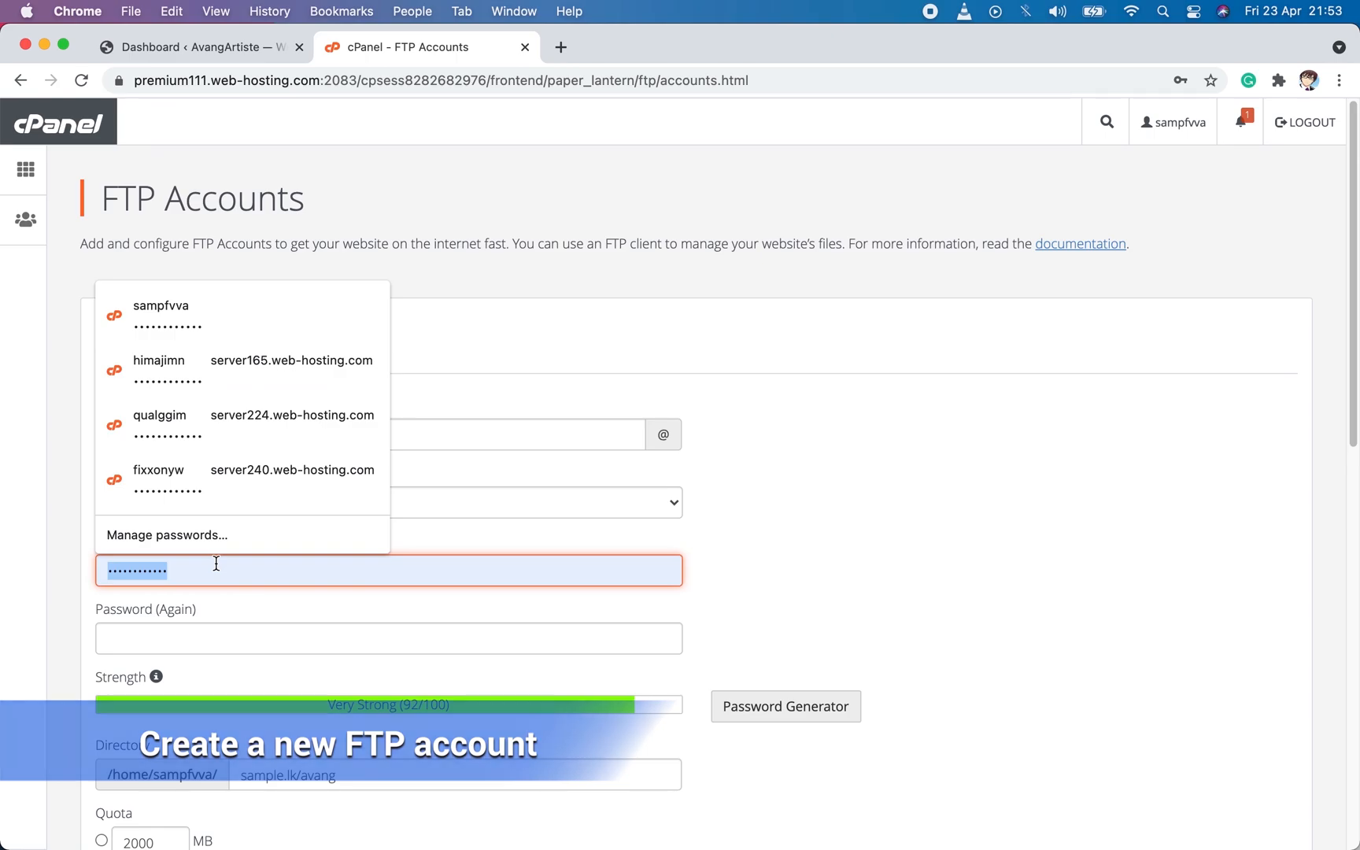
text(•••••••••)
click(222, 637)
text(•••••••••)
Set the account's directory to public_html/avang and create the FTP account.
scroll(252, 677, down, 3)
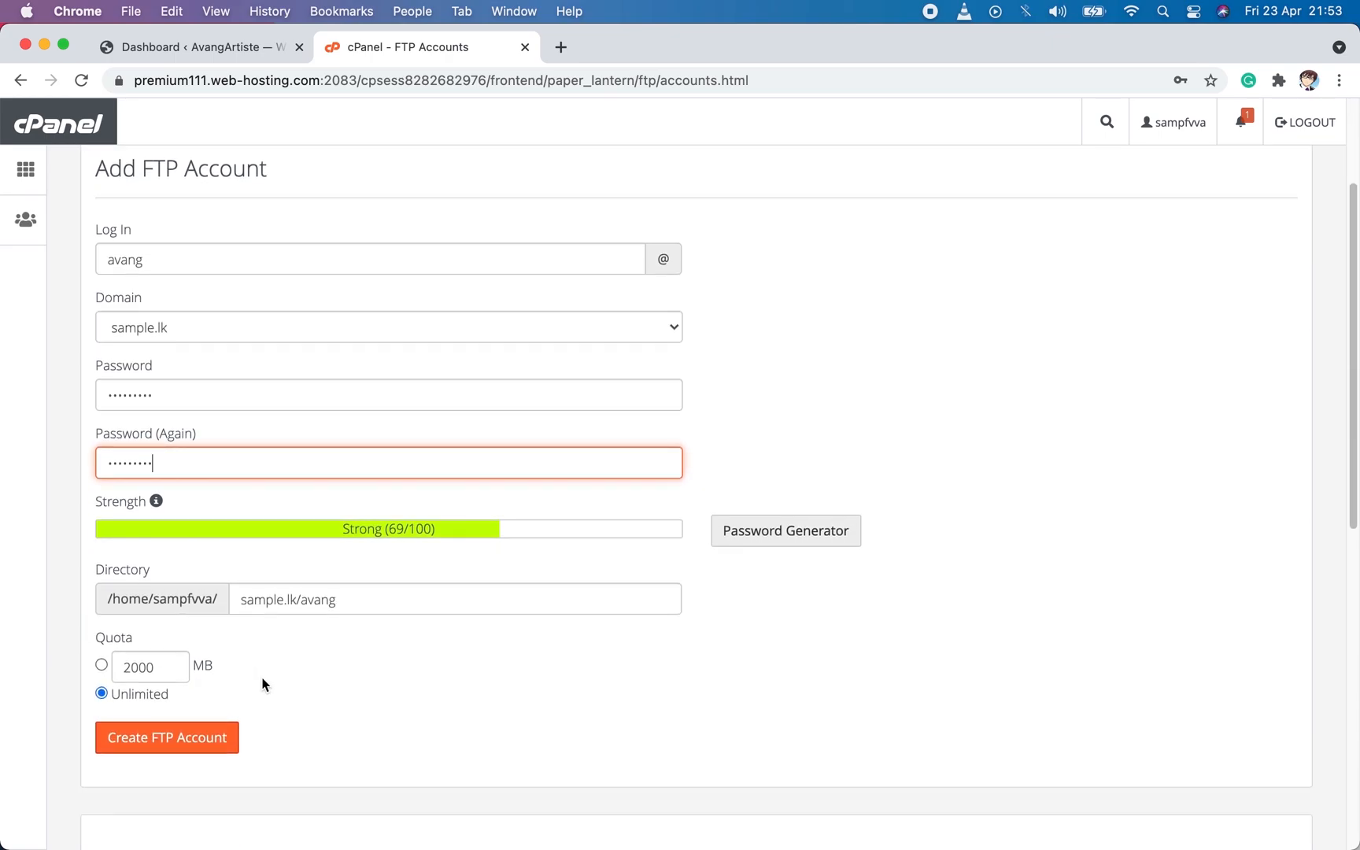
click(295, 600)
key(BackSpace)
key(BackSpace)
key(BackSpace)
key(BackSpace)
key(BackSpace)
key(BackSpace)
key(BackSpace)
key(BackSpace)
key(BackSpace)
text(public_html)
click(339, 674)
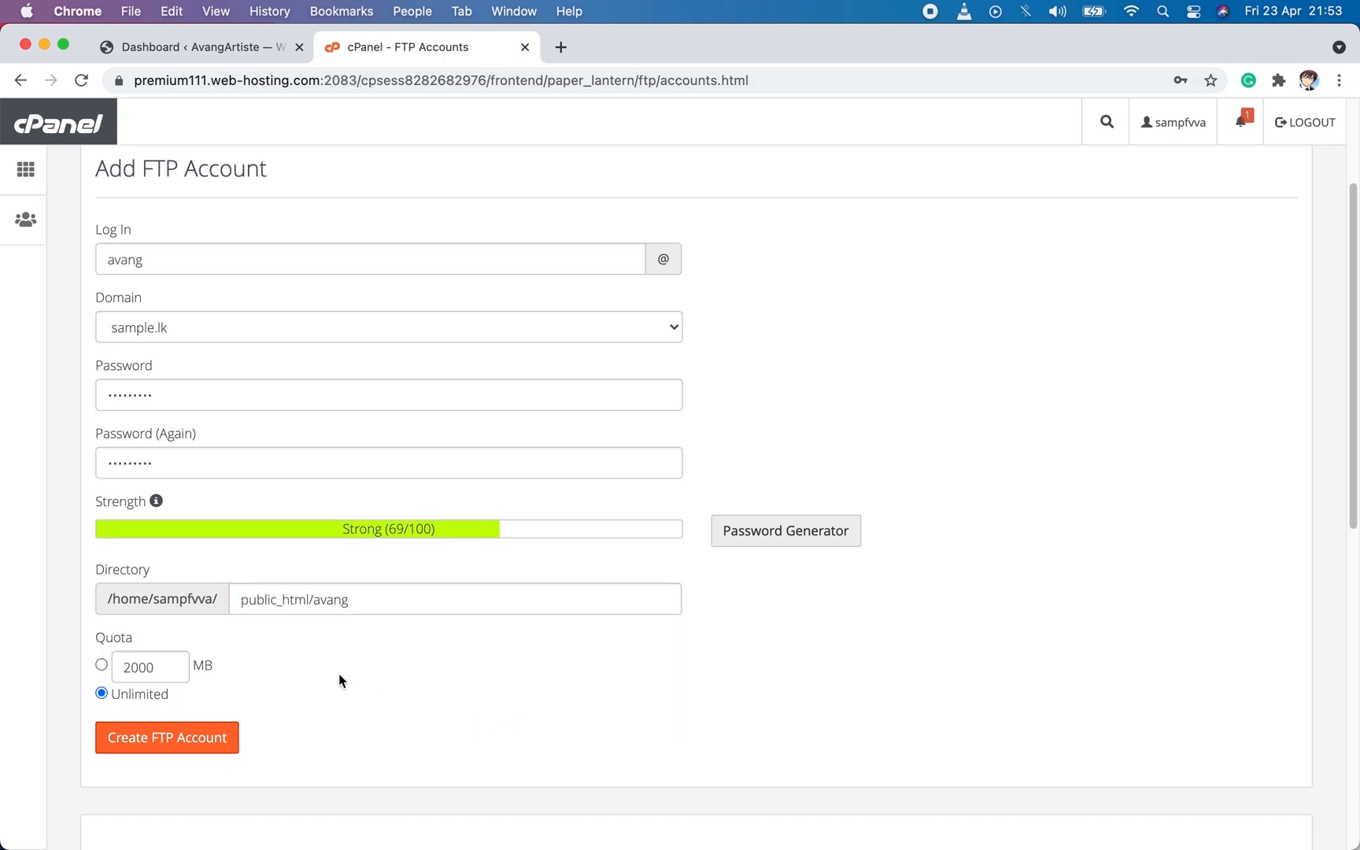
click(221, 738)
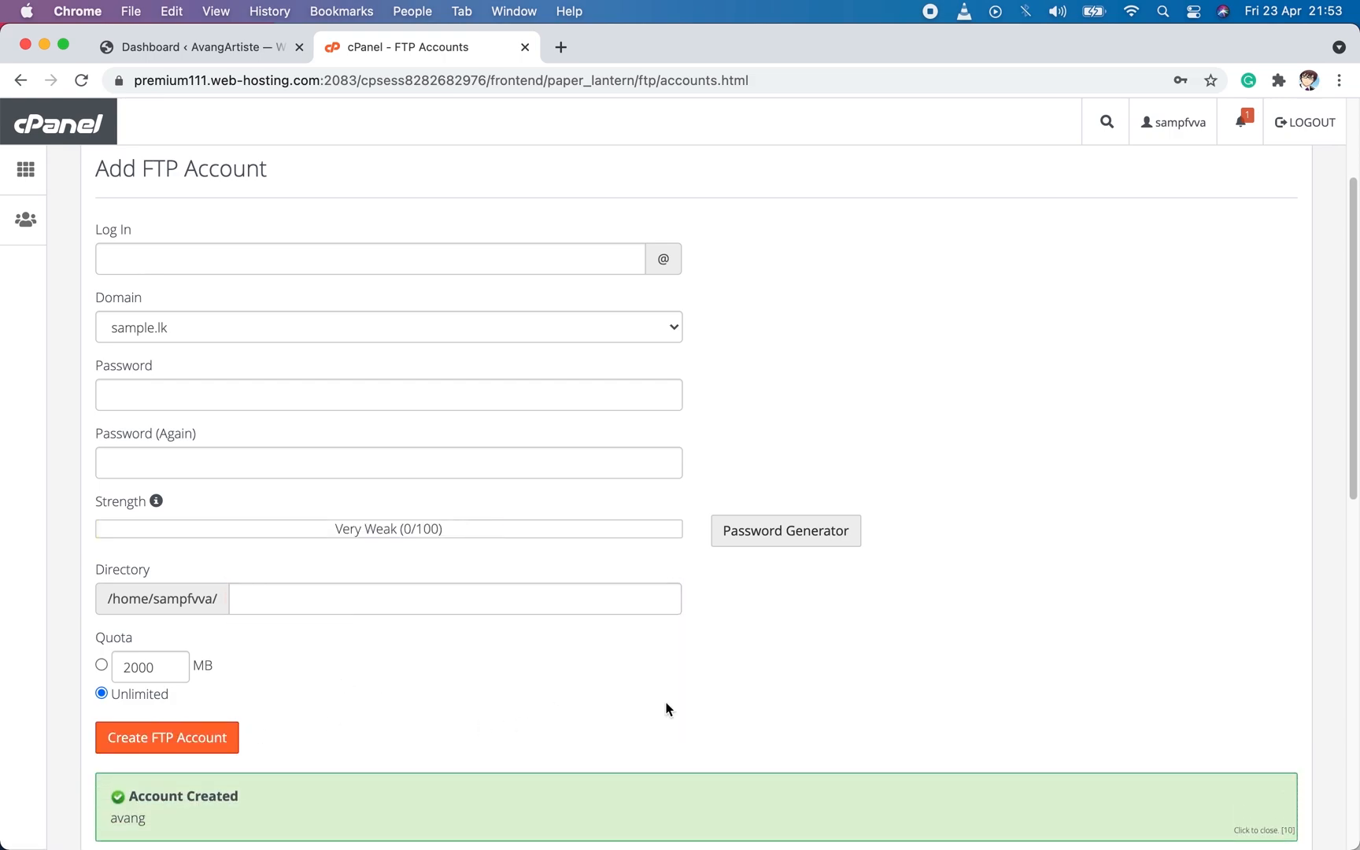
Show the FTP client configuration of the new avang account and examine its manual settings for username, server and port.
scroll(666, 708, down, 5)
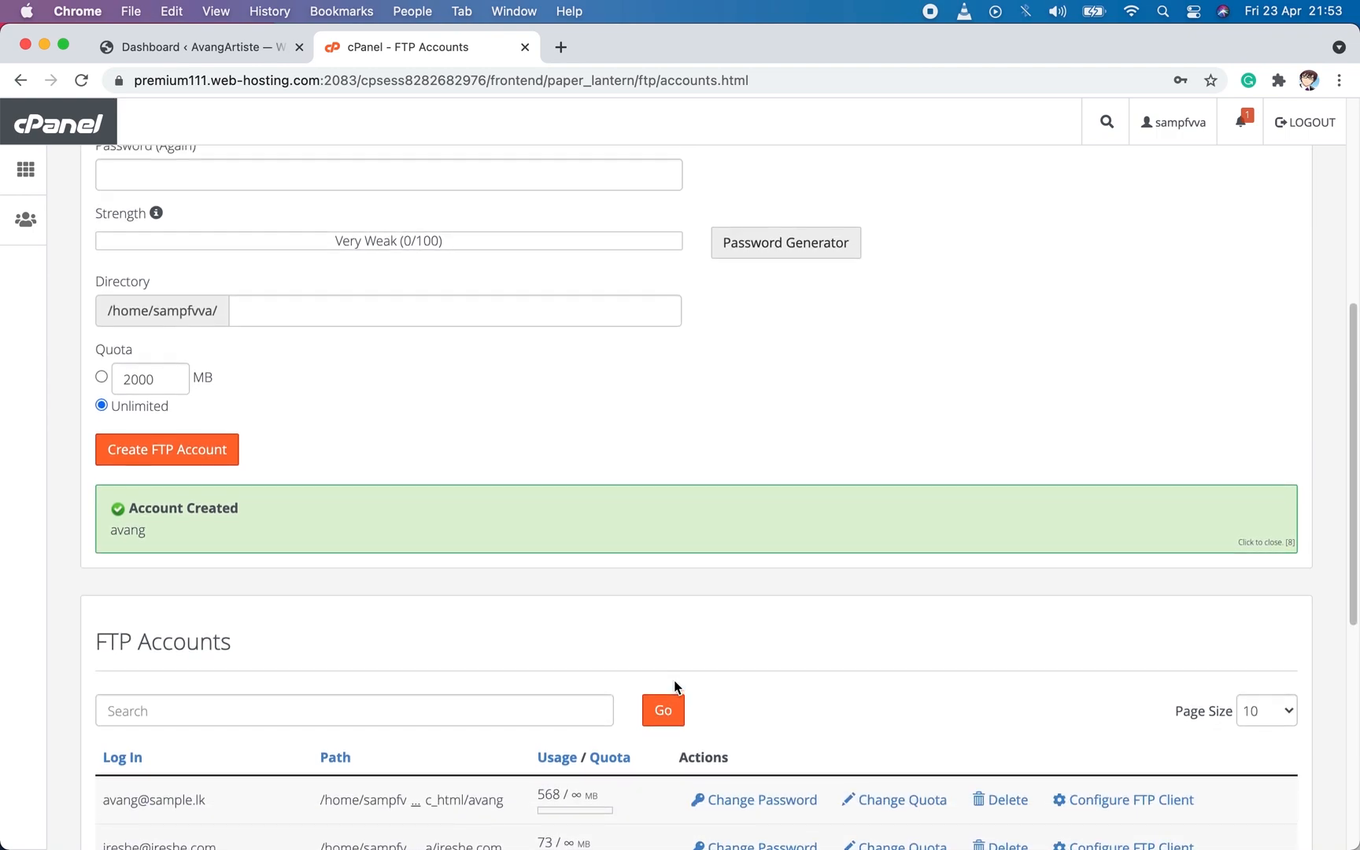
click(1095, 801)
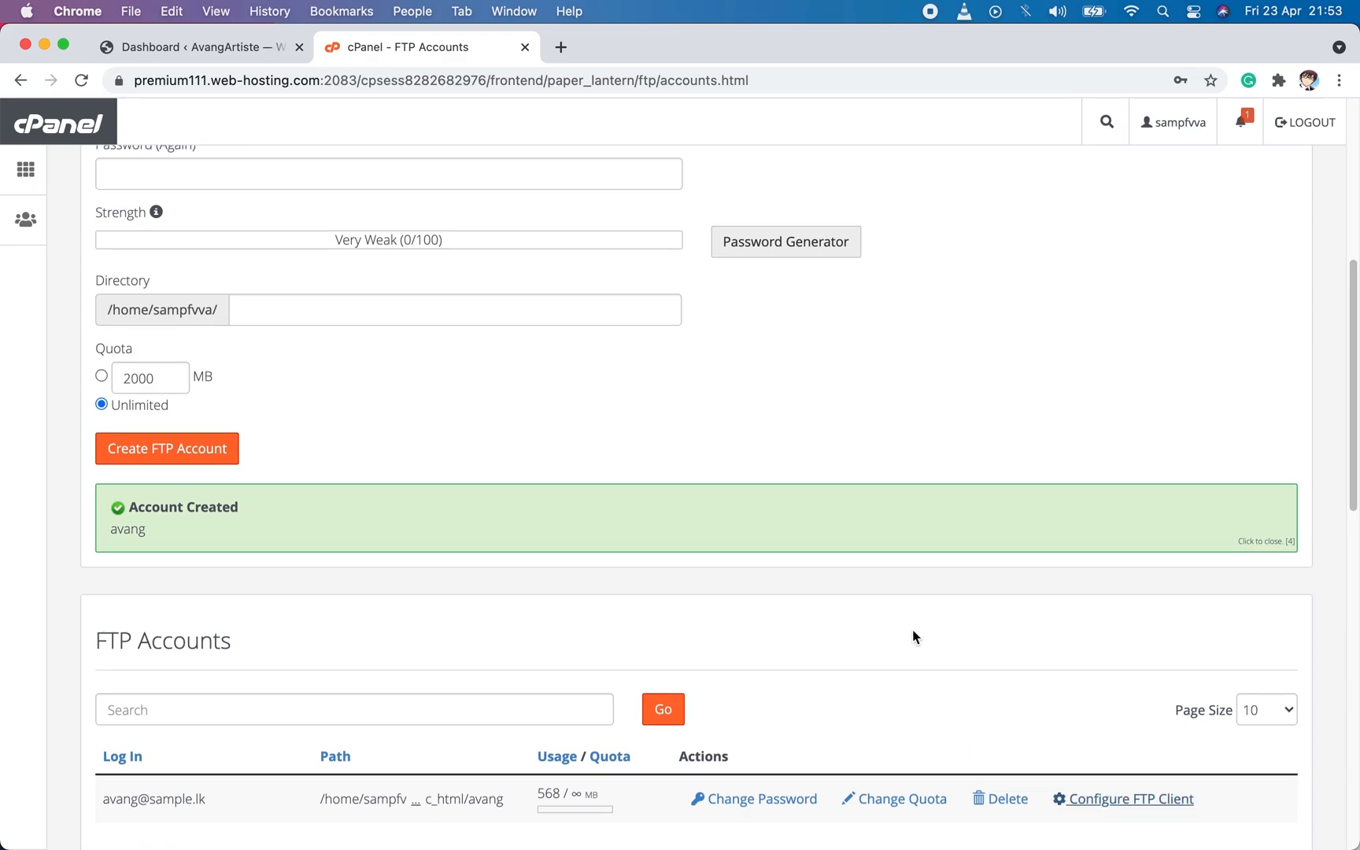
scroll(913, 634, down, 5)
scroll(913, 636, down, 1)
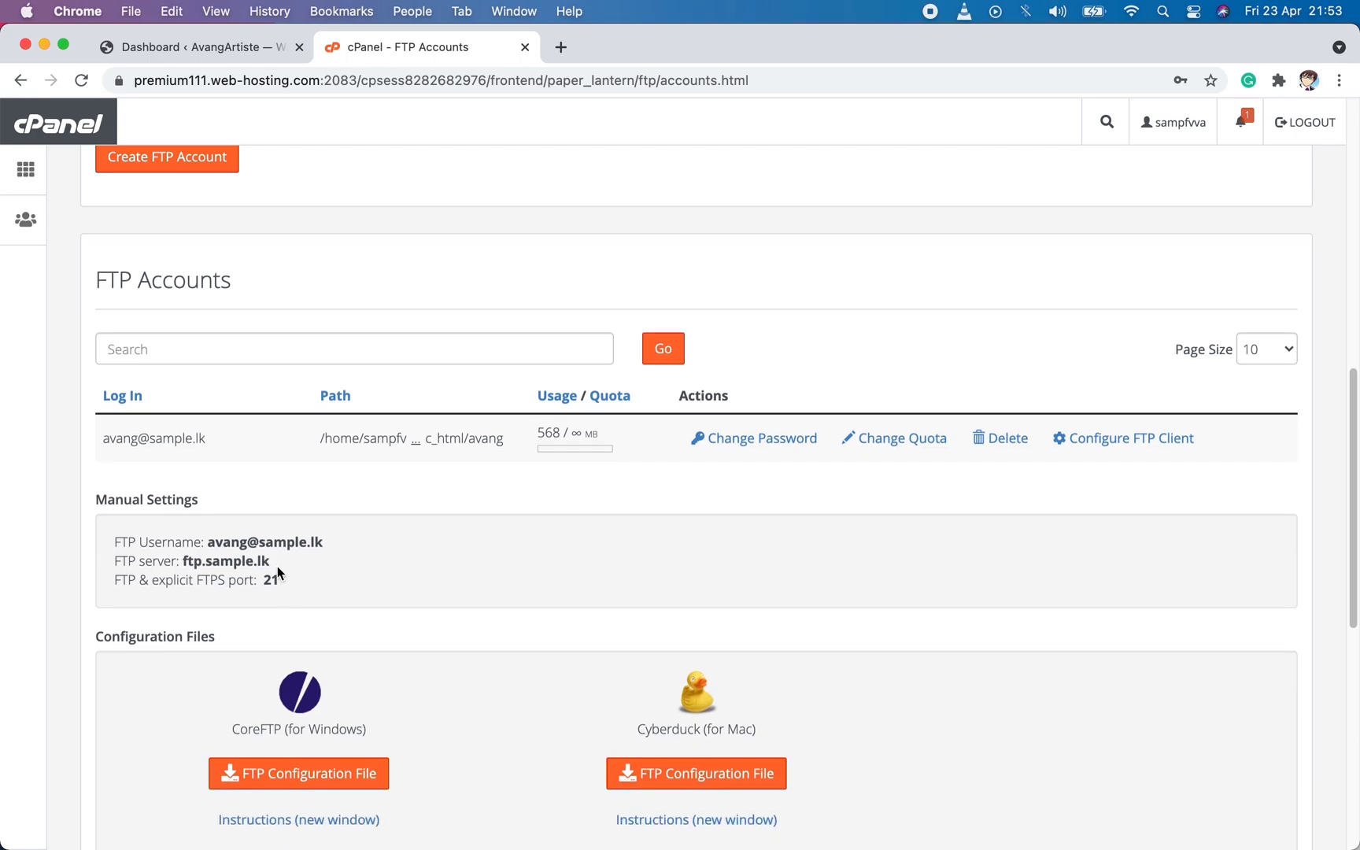
drag(281, 560, 209, 560)
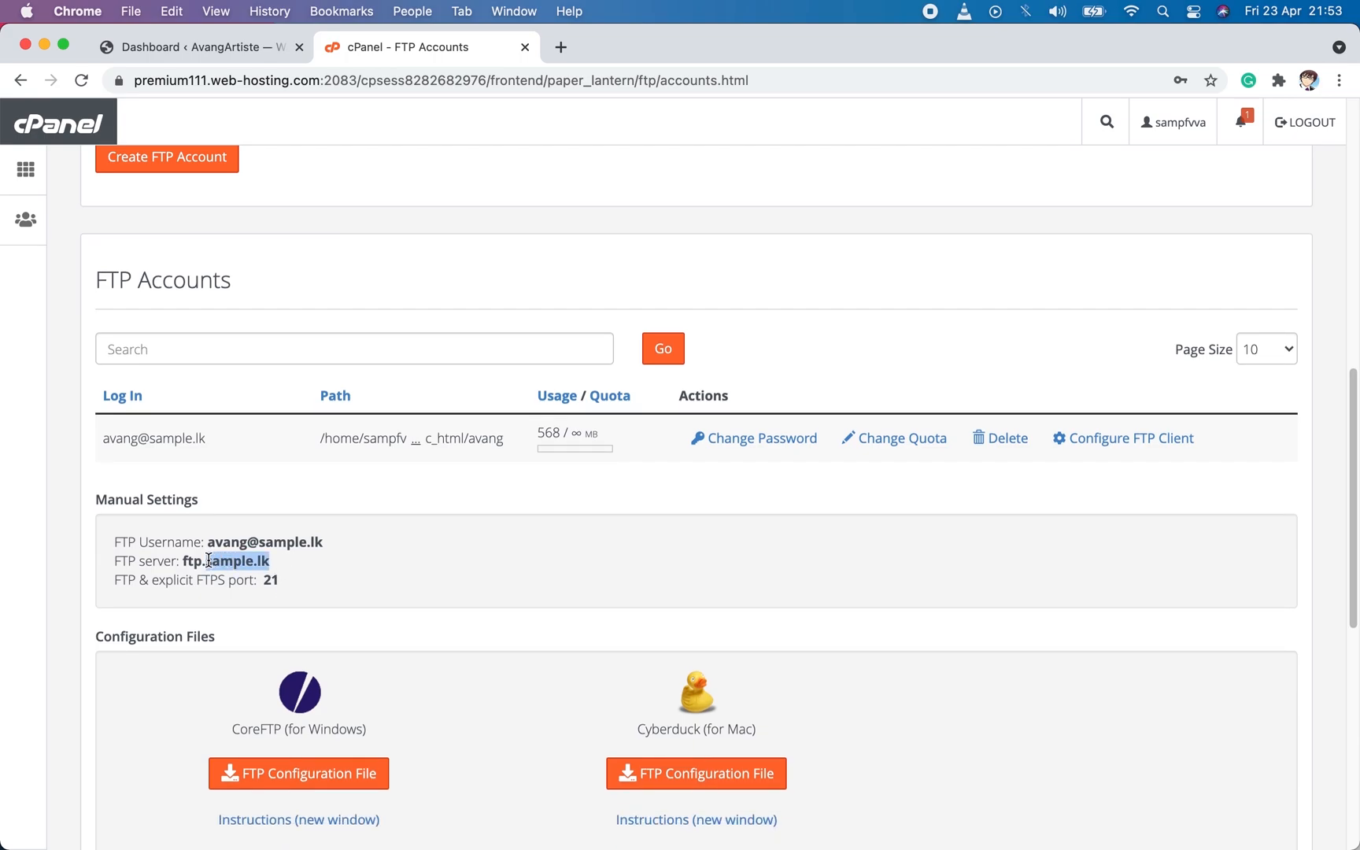
click(450, 605)
Switch to FileZilla, dismiss the update window and enter sample.lk as the host.
key(super+space)
text(file)
key(Return)
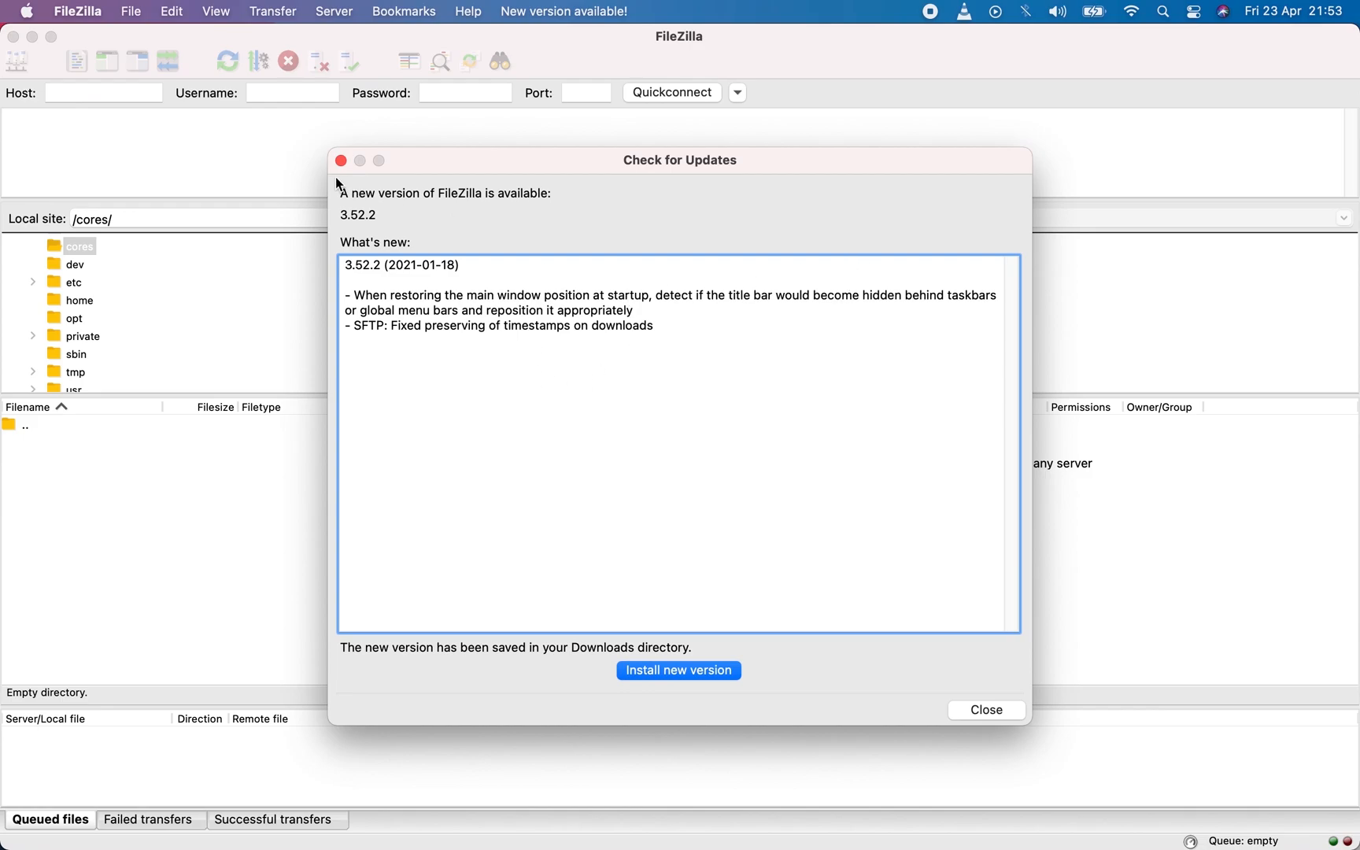
click(341, 161)
text(sample.lk)
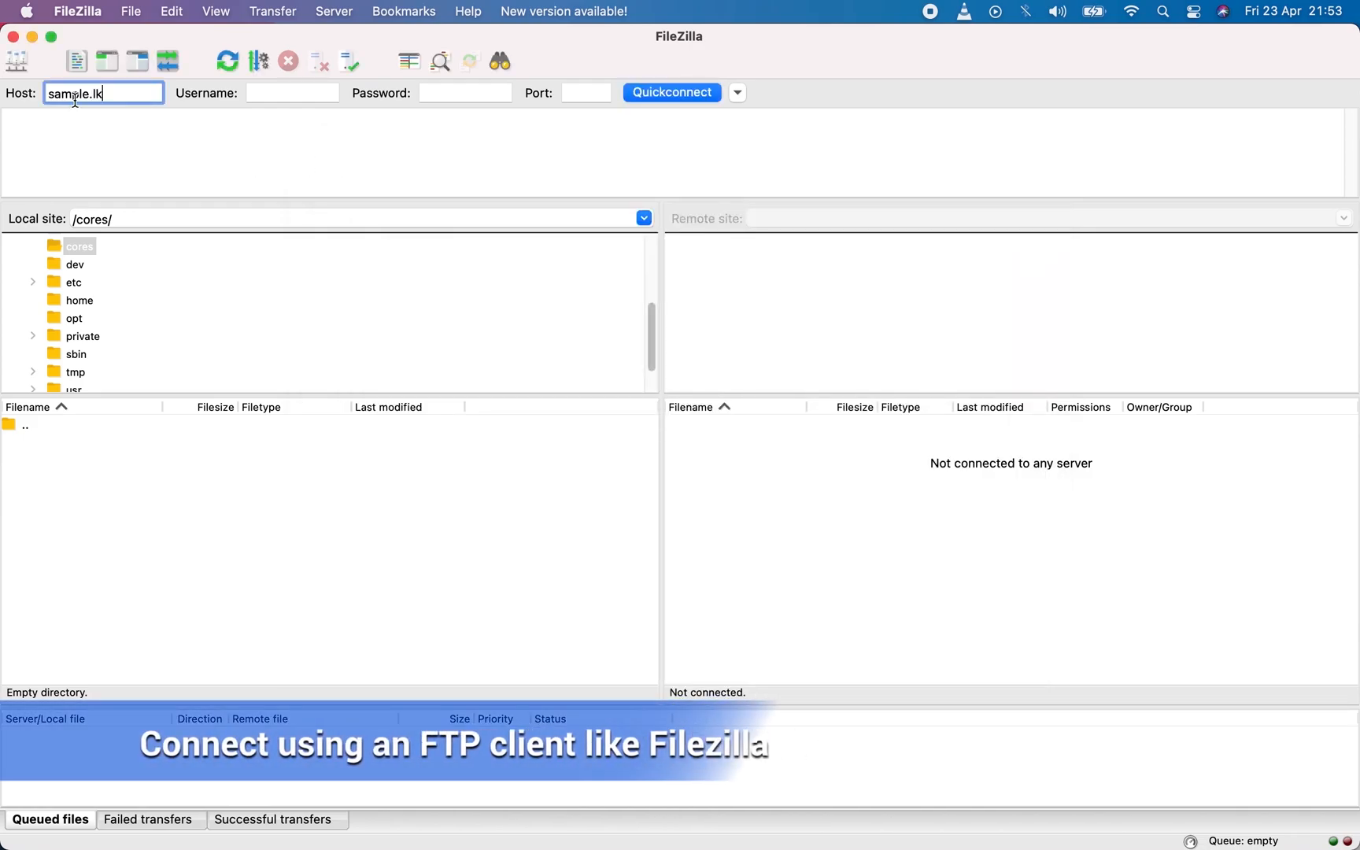
Copy the FTP username from the manual settings in cPanel into FileZilla's username field.
click(293, 93)
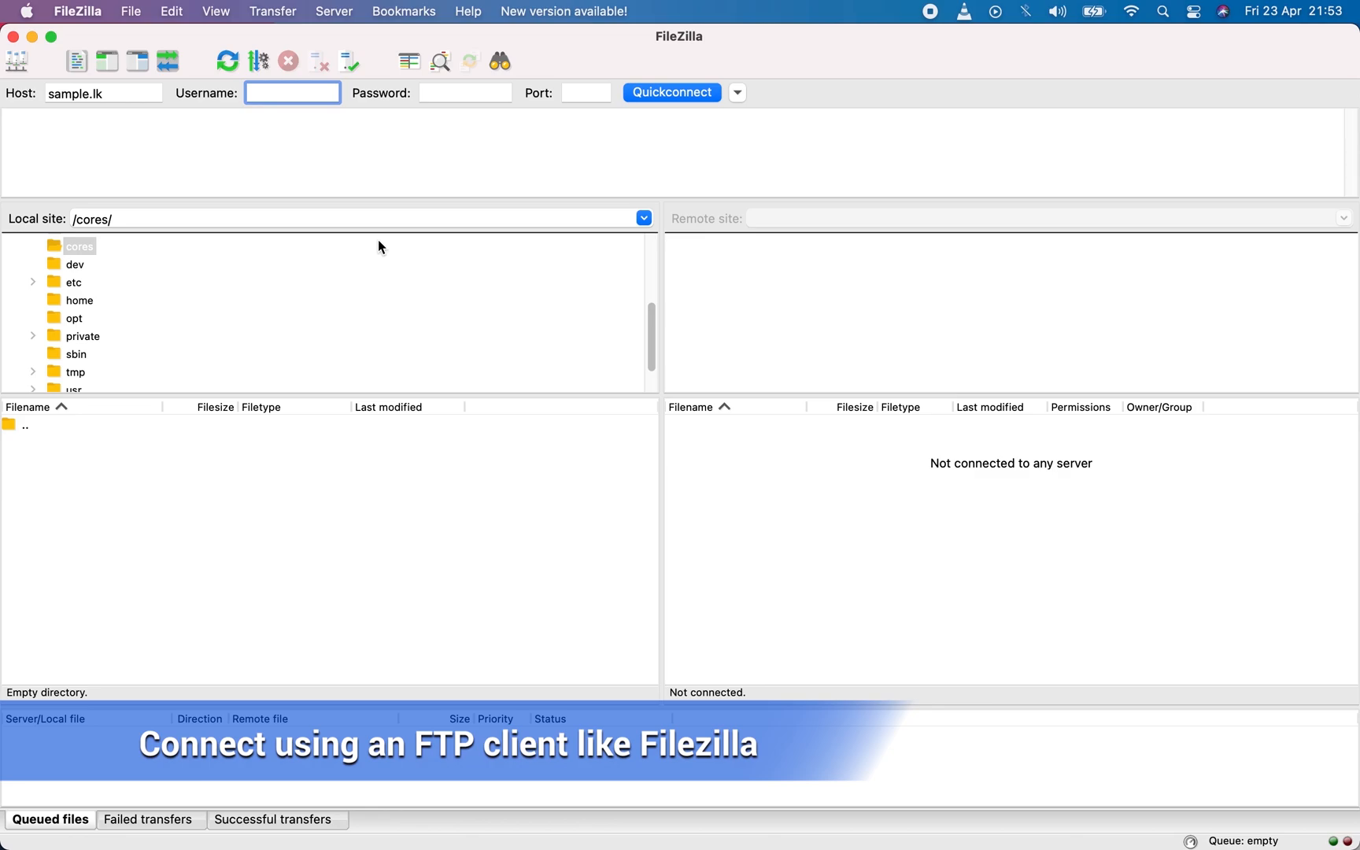
key(super+Tab)
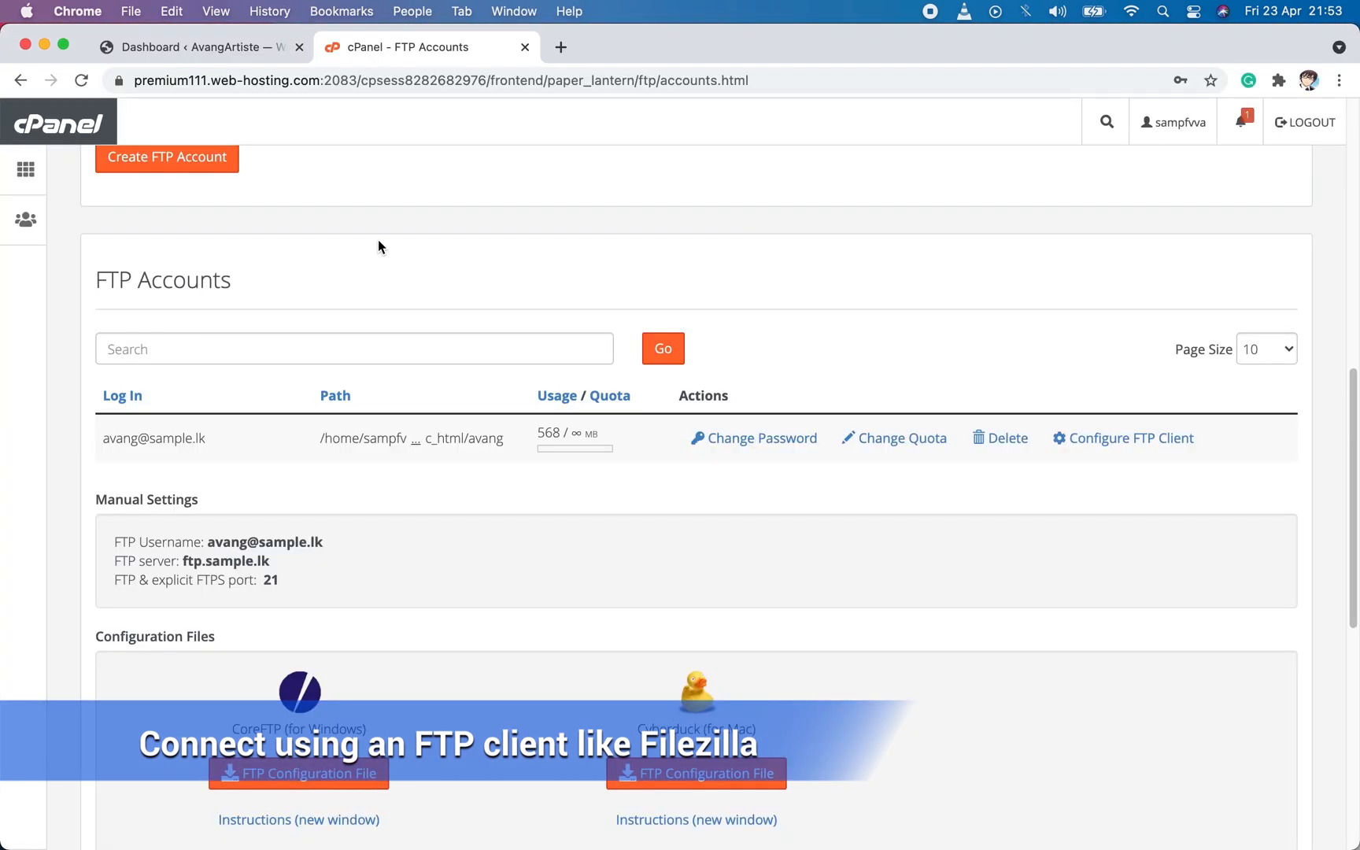
drag(325, 541, 210, 539)
key(super+c)
key(super+Tab)
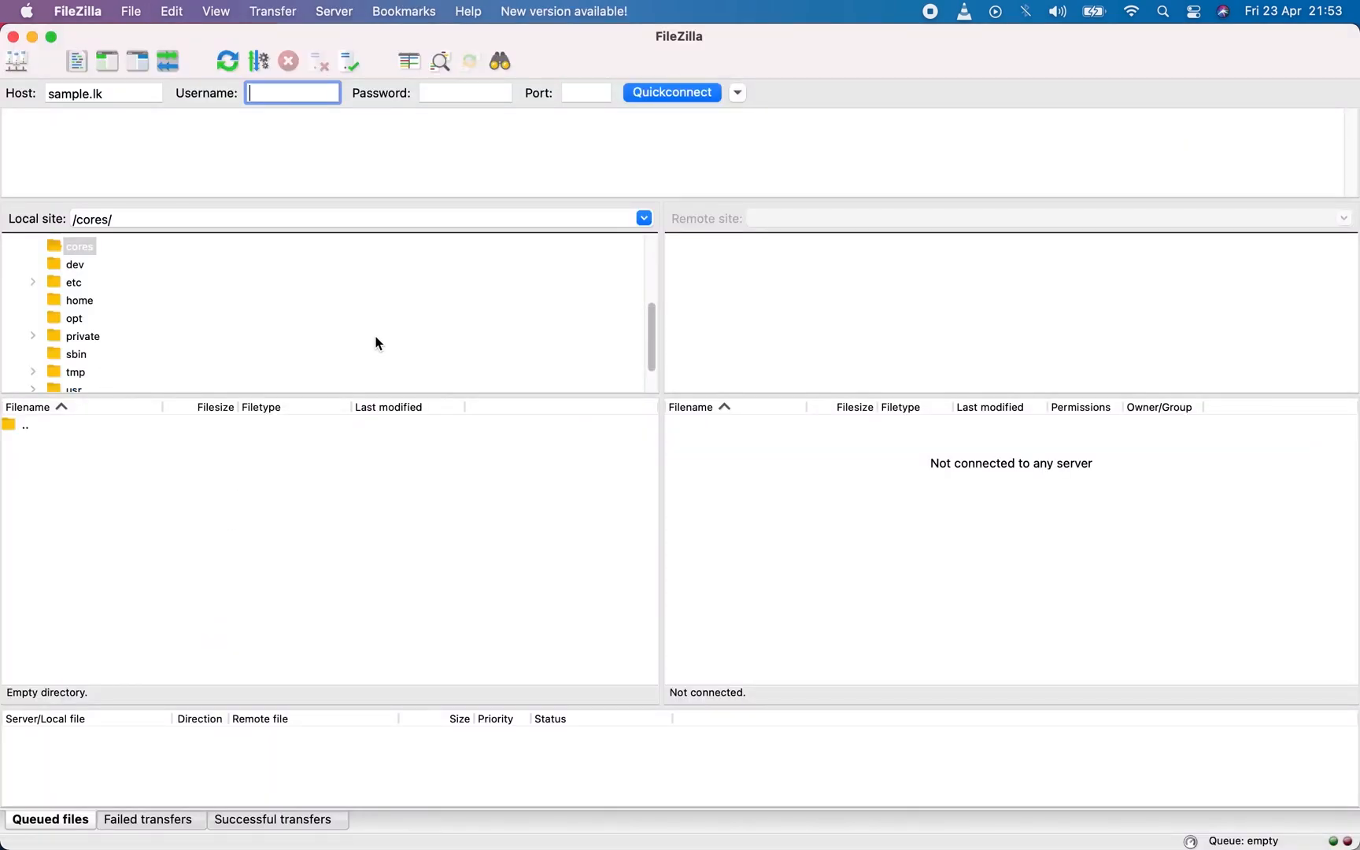
key(super+v)
Enter the FTP account password and port 21, connect to the server and accept its certificate.
click(498, 96)
text(•••••••••)
click(581, 91)
text(21)
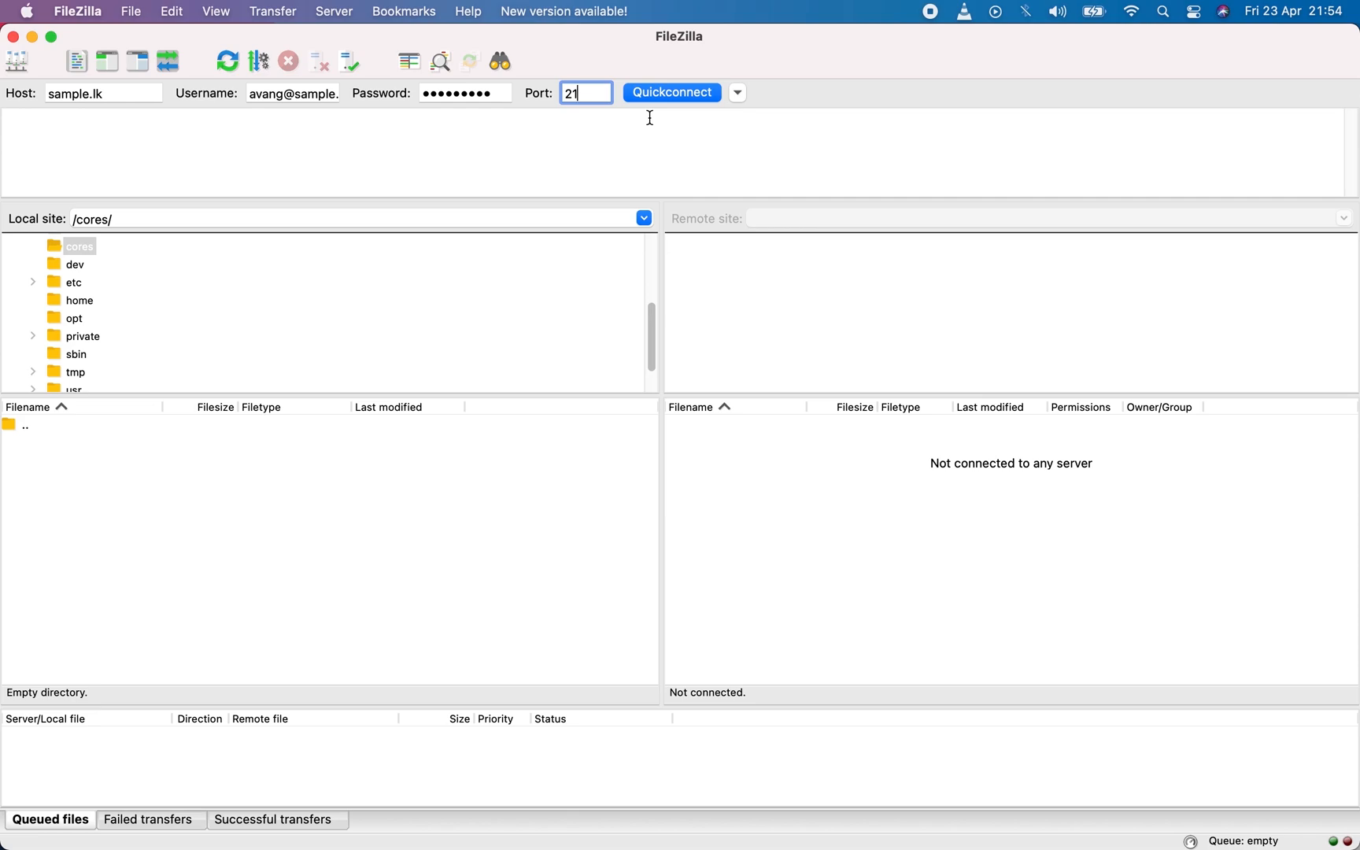
click(673, 94)
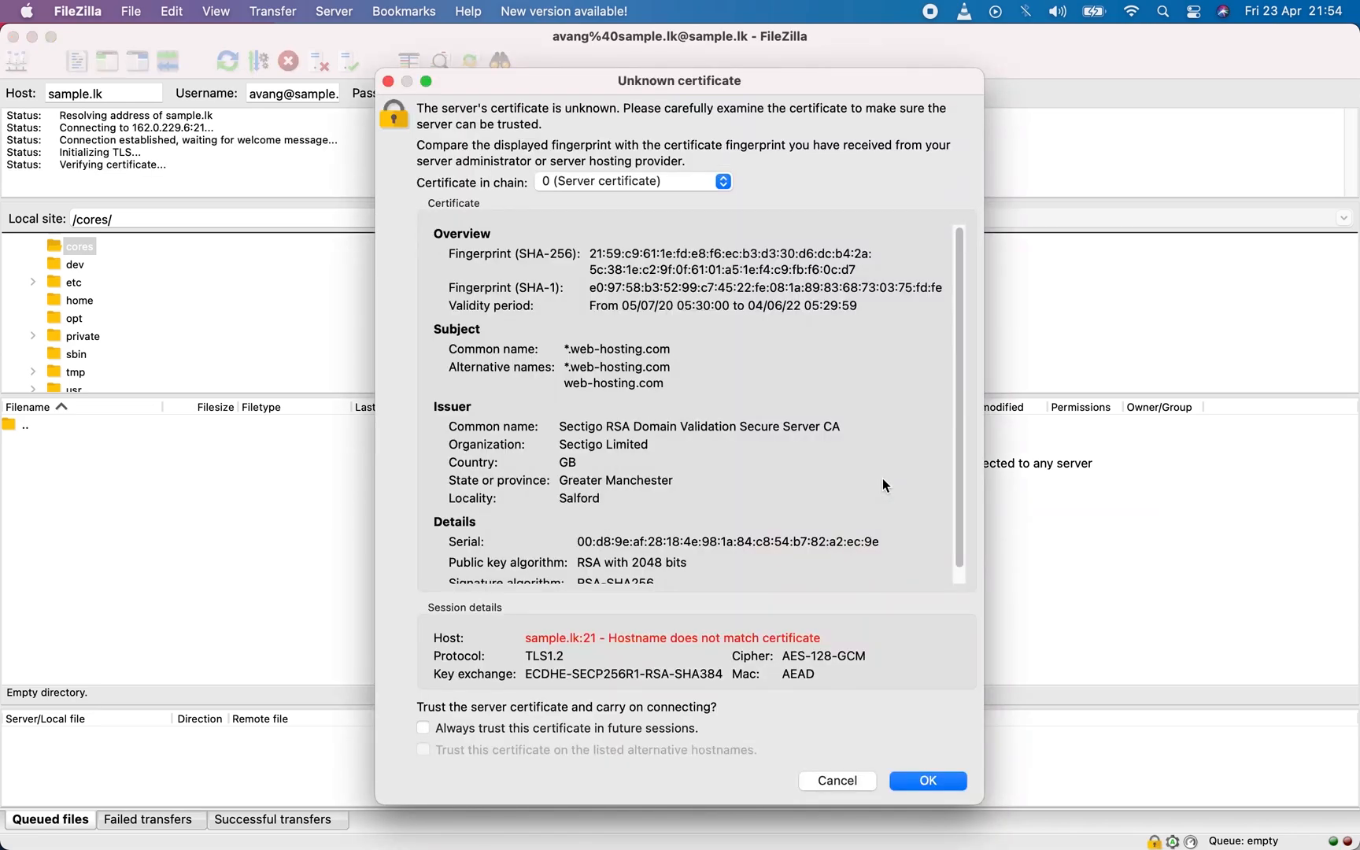
click(930, 782)
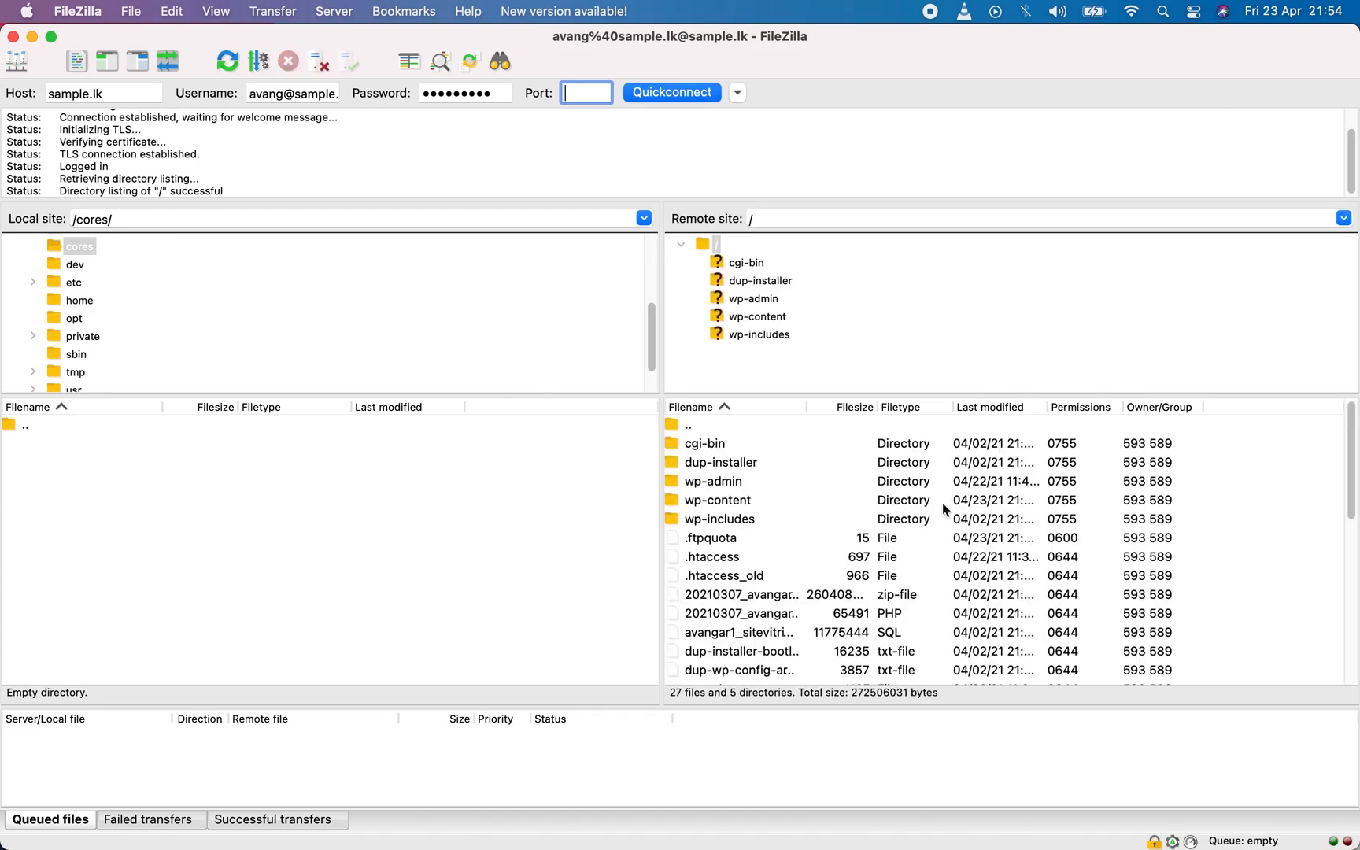
Open the wp-content/themes folder on the remote site and delete woodmart.zip from it.
double_click(682, 502)
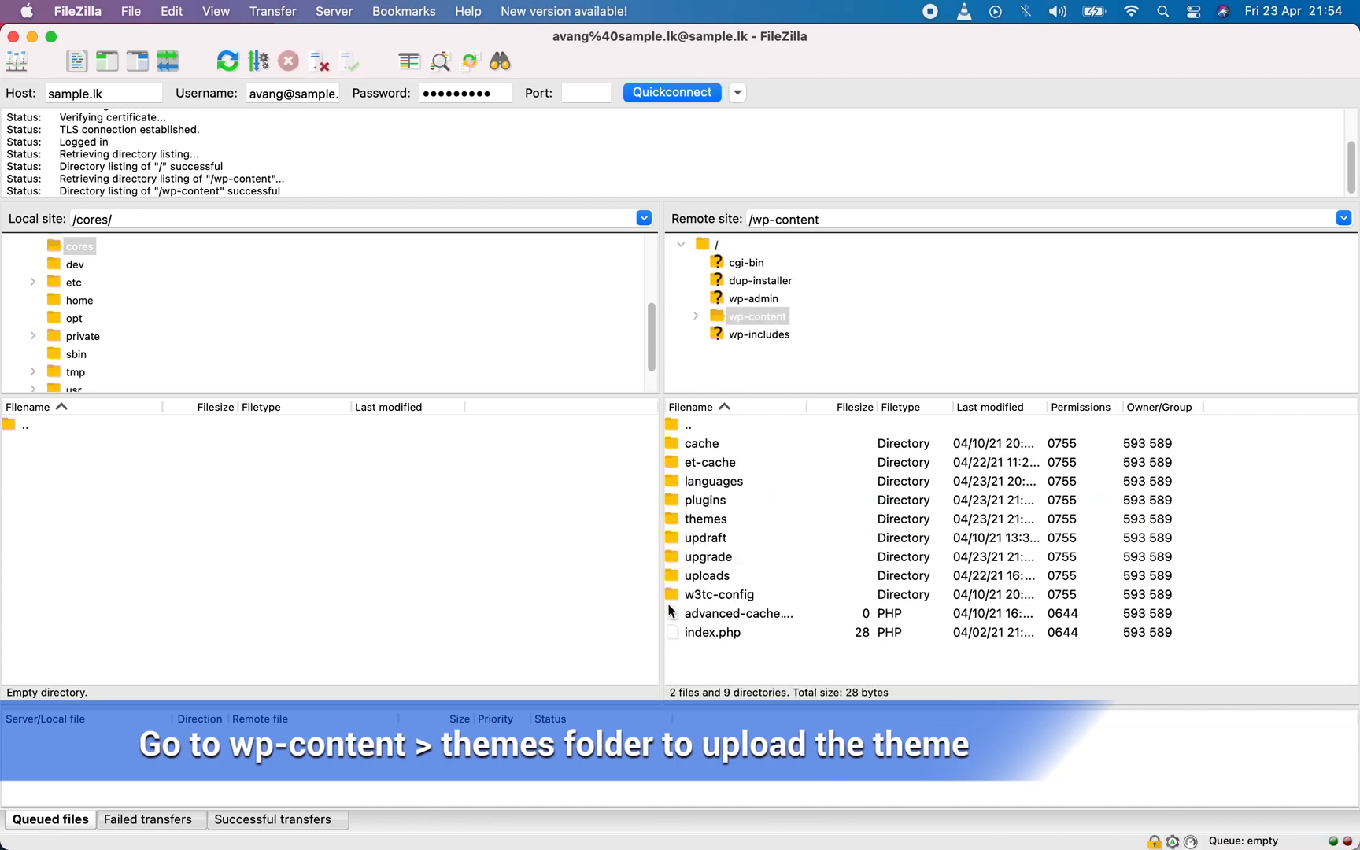
double_click(676, 519)
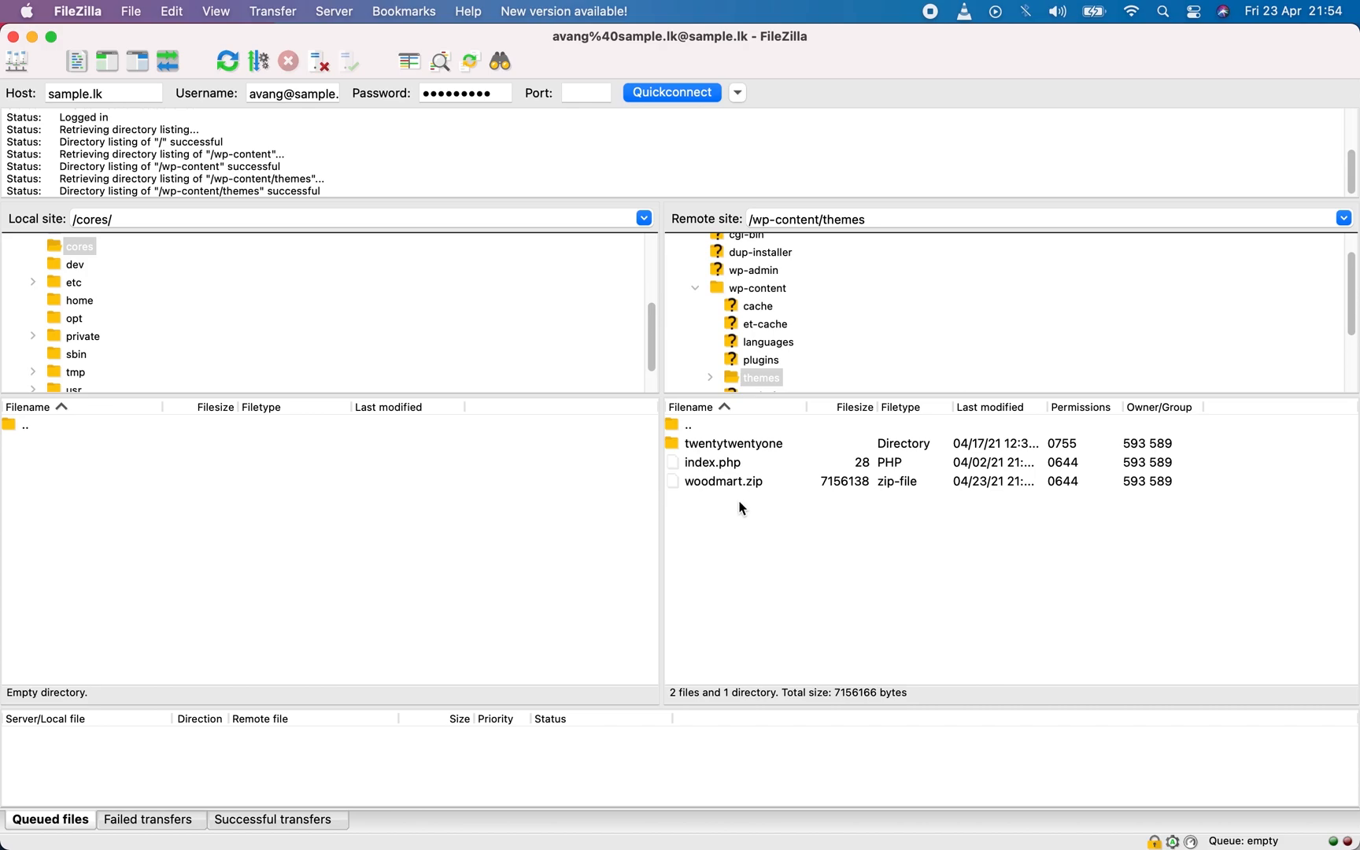
click(691, 478)
right_click(691, 478)
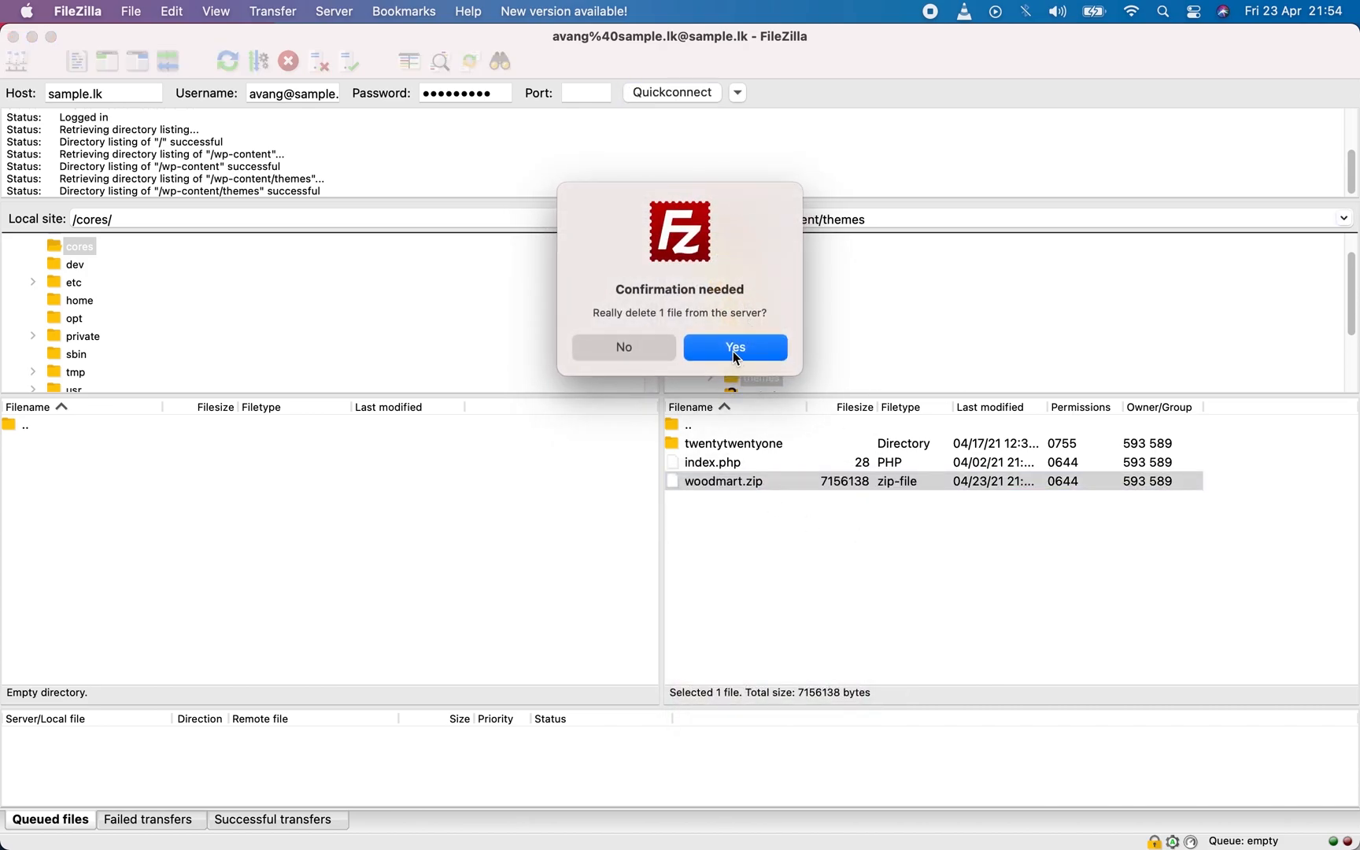
click(734, 350)
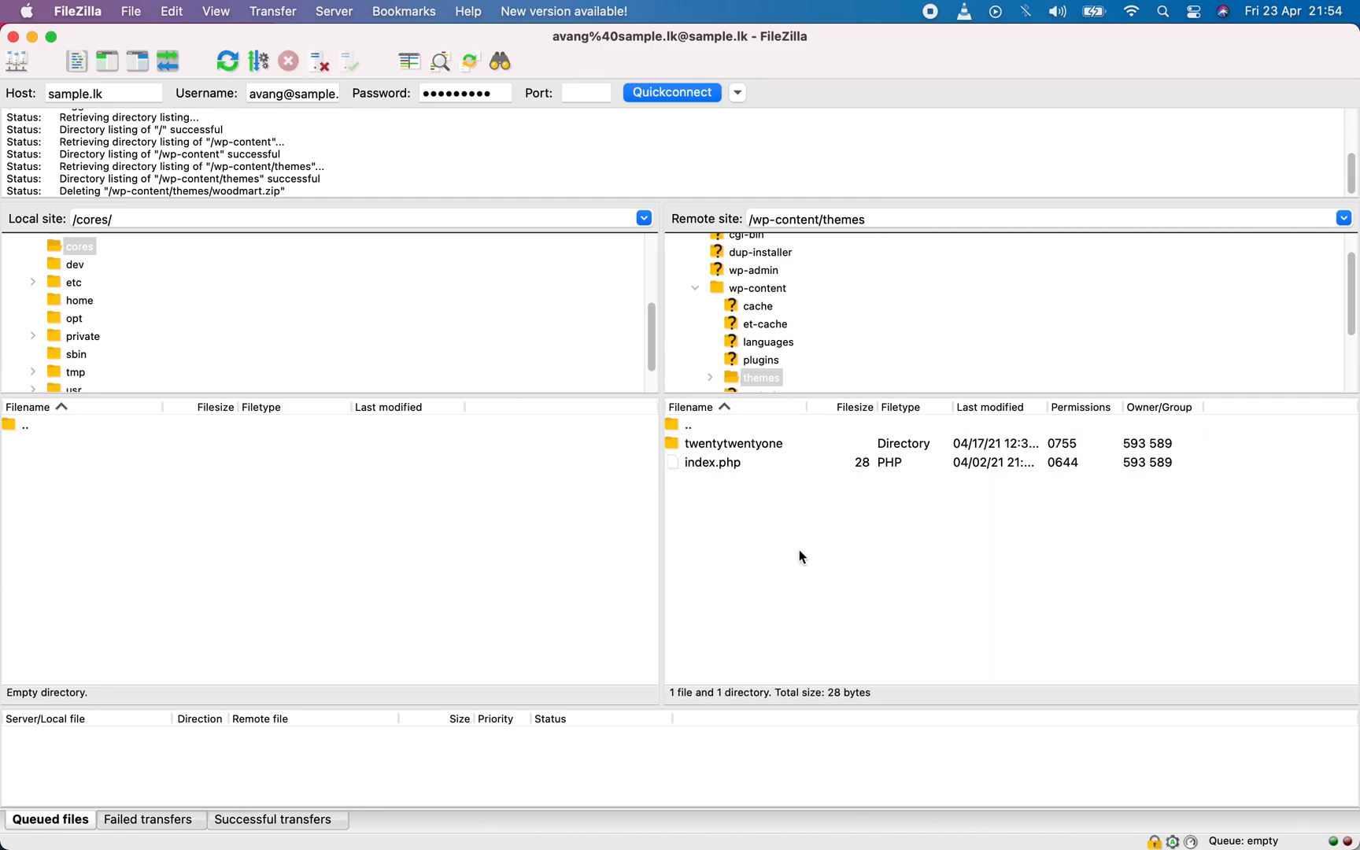
Switch to Finder and extract woodmart.zip in the Qualon folder.
click(226, 809)
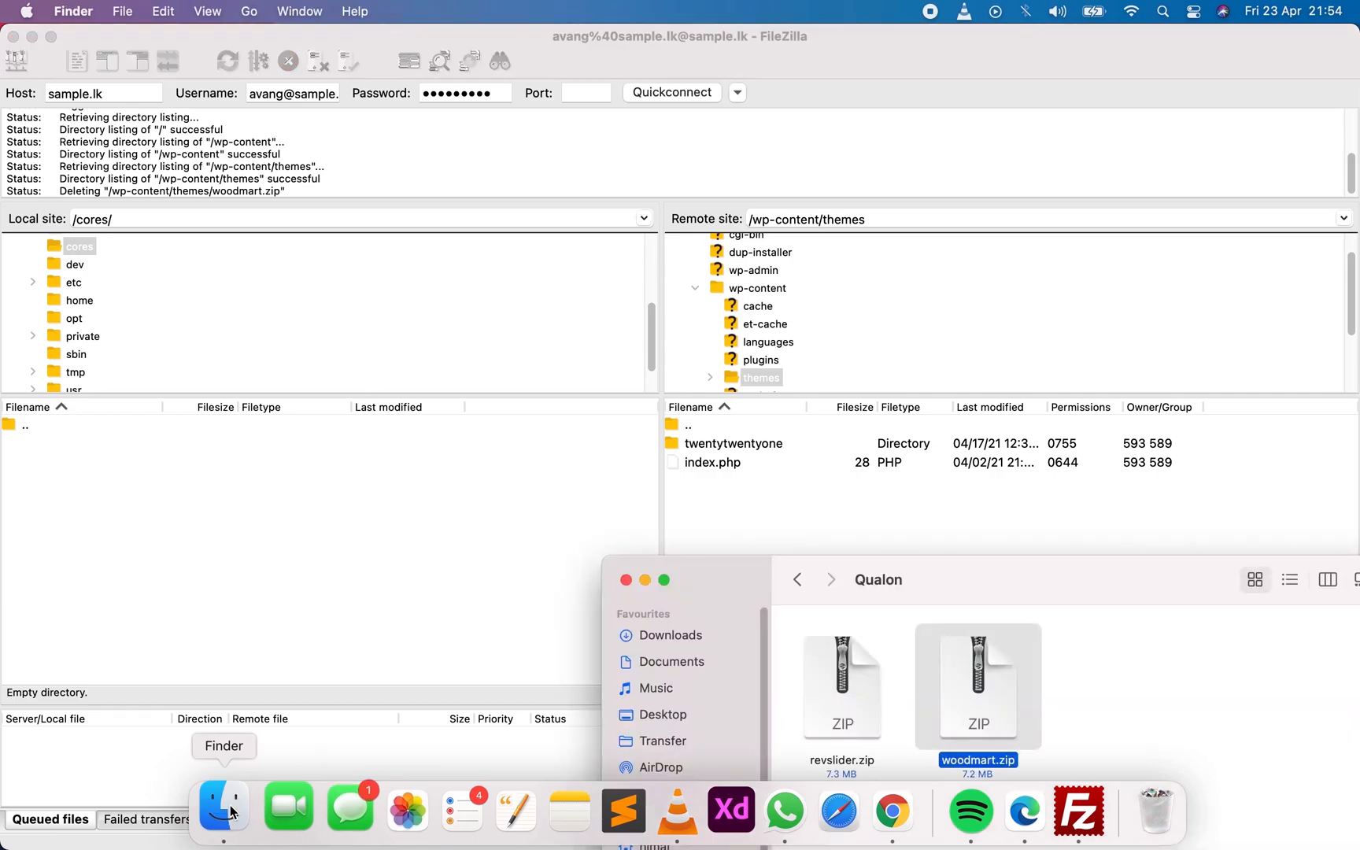
drag(691, 591, 319, 351)
click(722, 573)
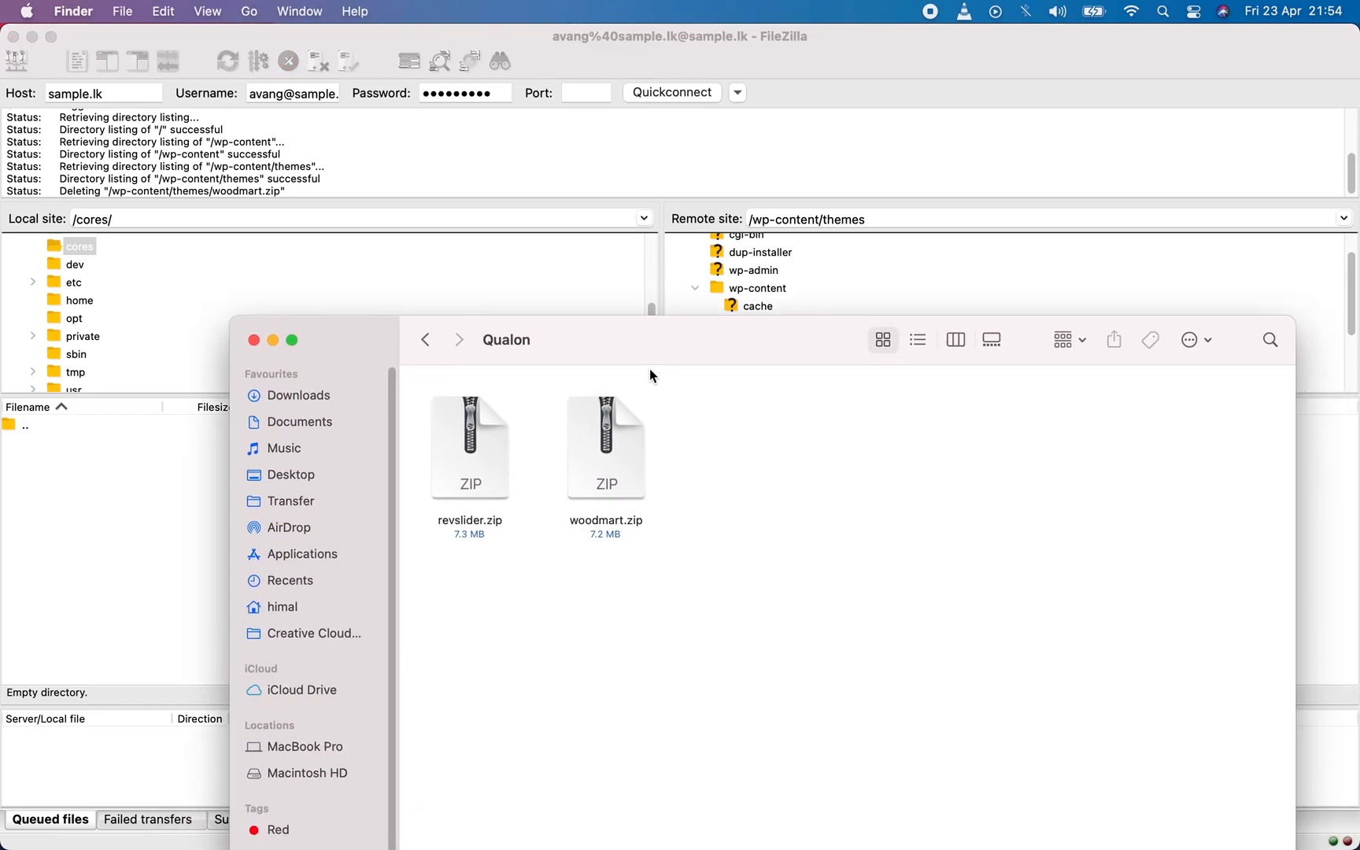
click(643, 475)
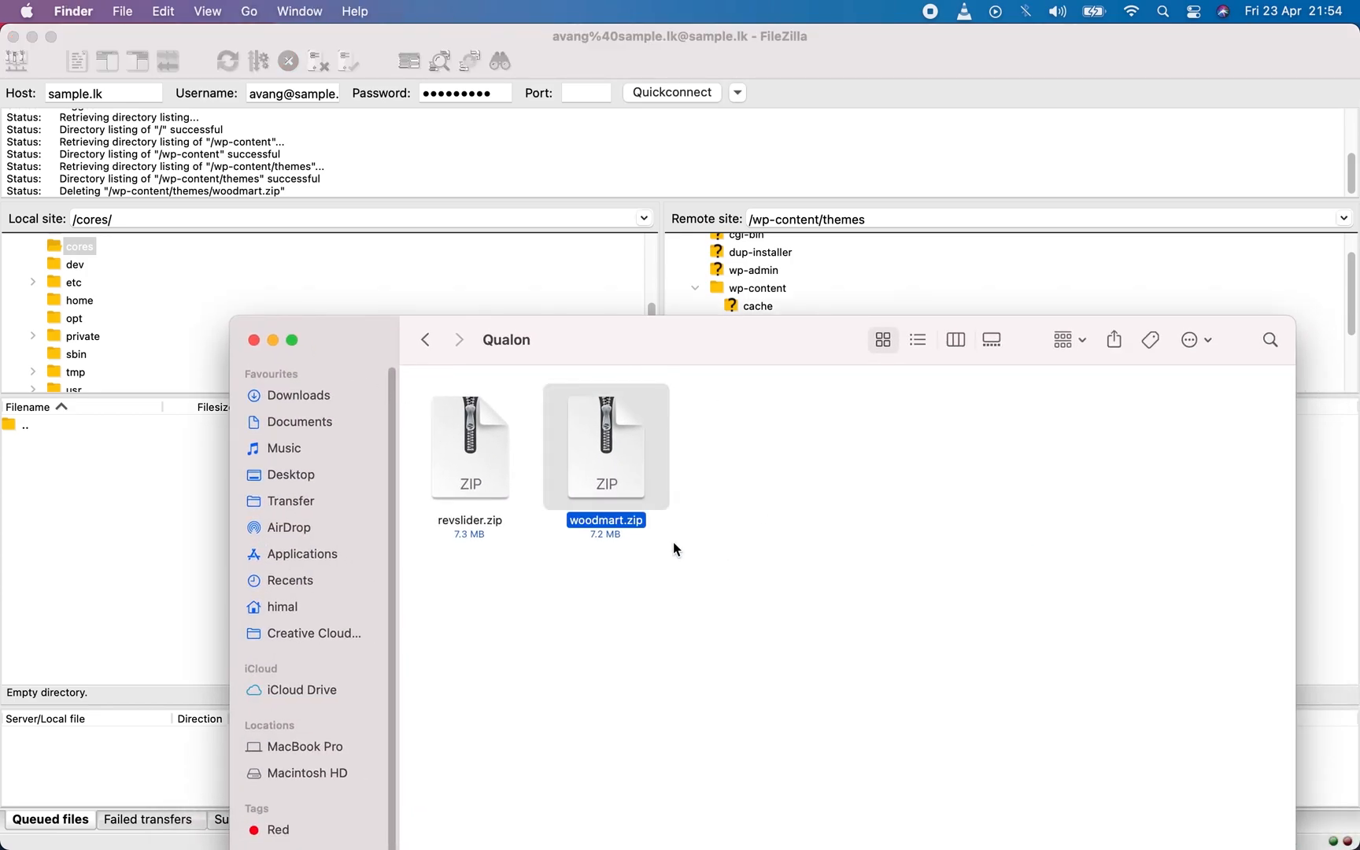
double_click(598, 456)
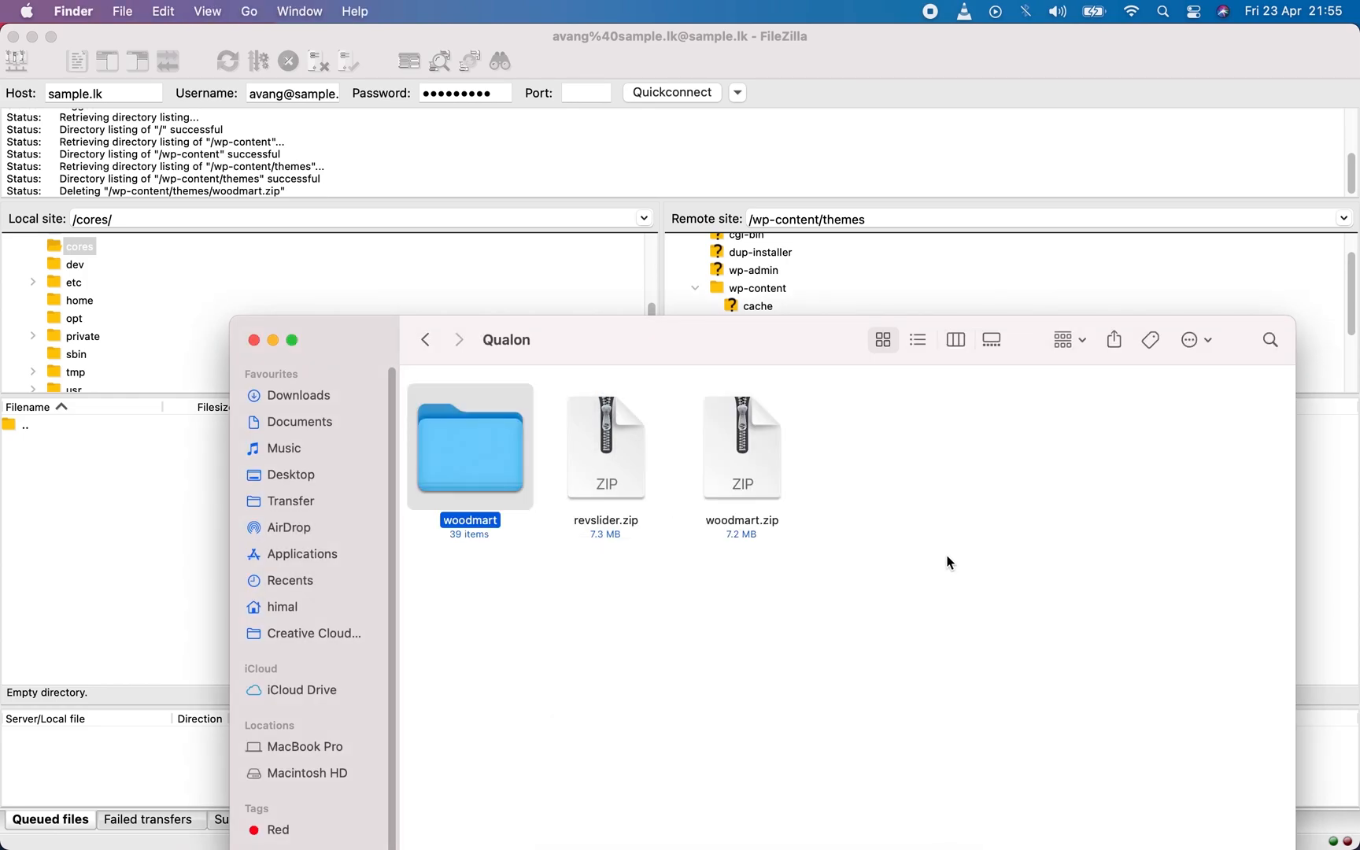
Upload the extracted woodmart folder into the remote wp-content/themes directory in FileZilla.
drag(348, 351, 1002, 479)
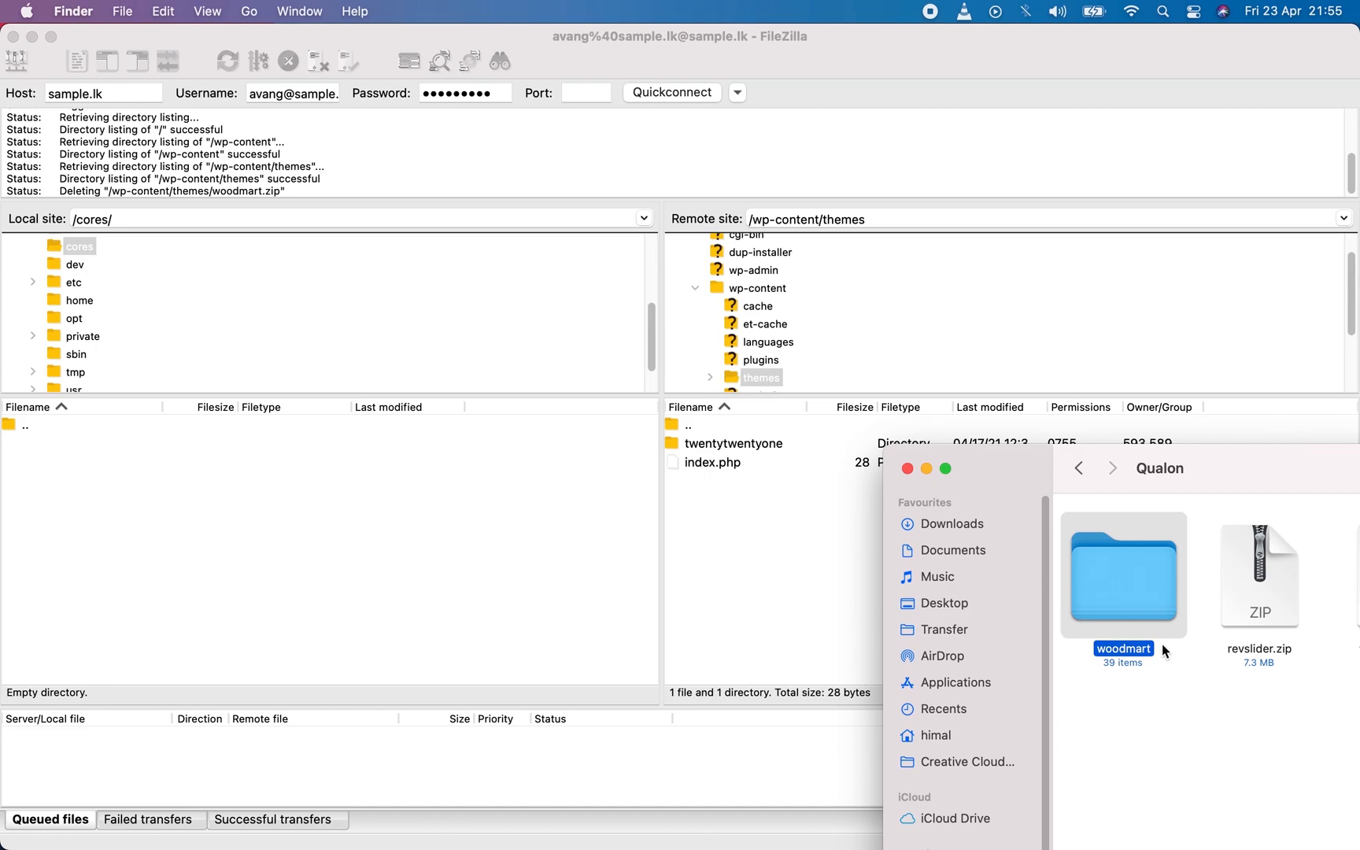
drag(1128, 586, 804, 565)
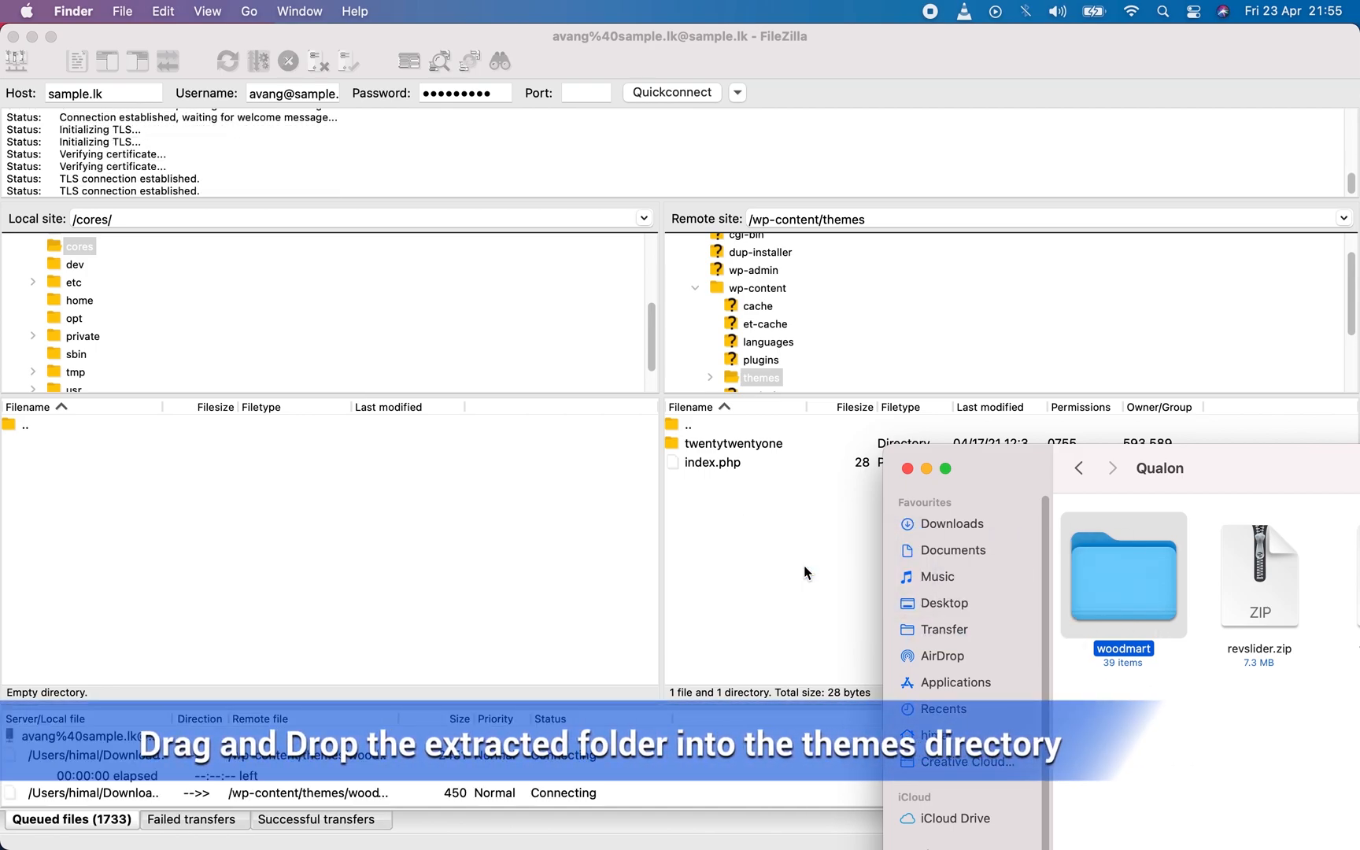
click(803, 565)
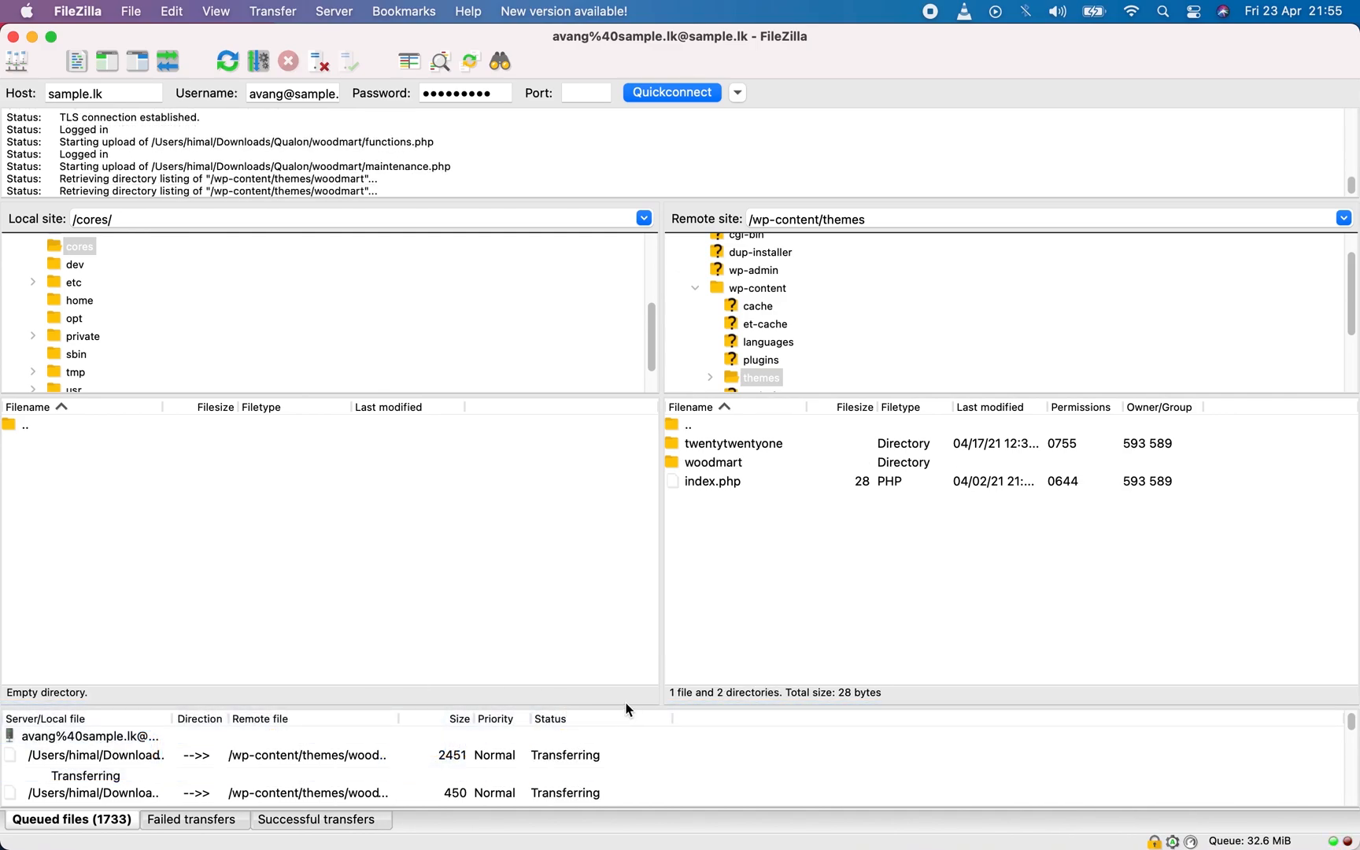
Enlarge the transfer queue area and open the remote woodmart folder to examine its uploaded files.
drag(627, 708, 644, 632)
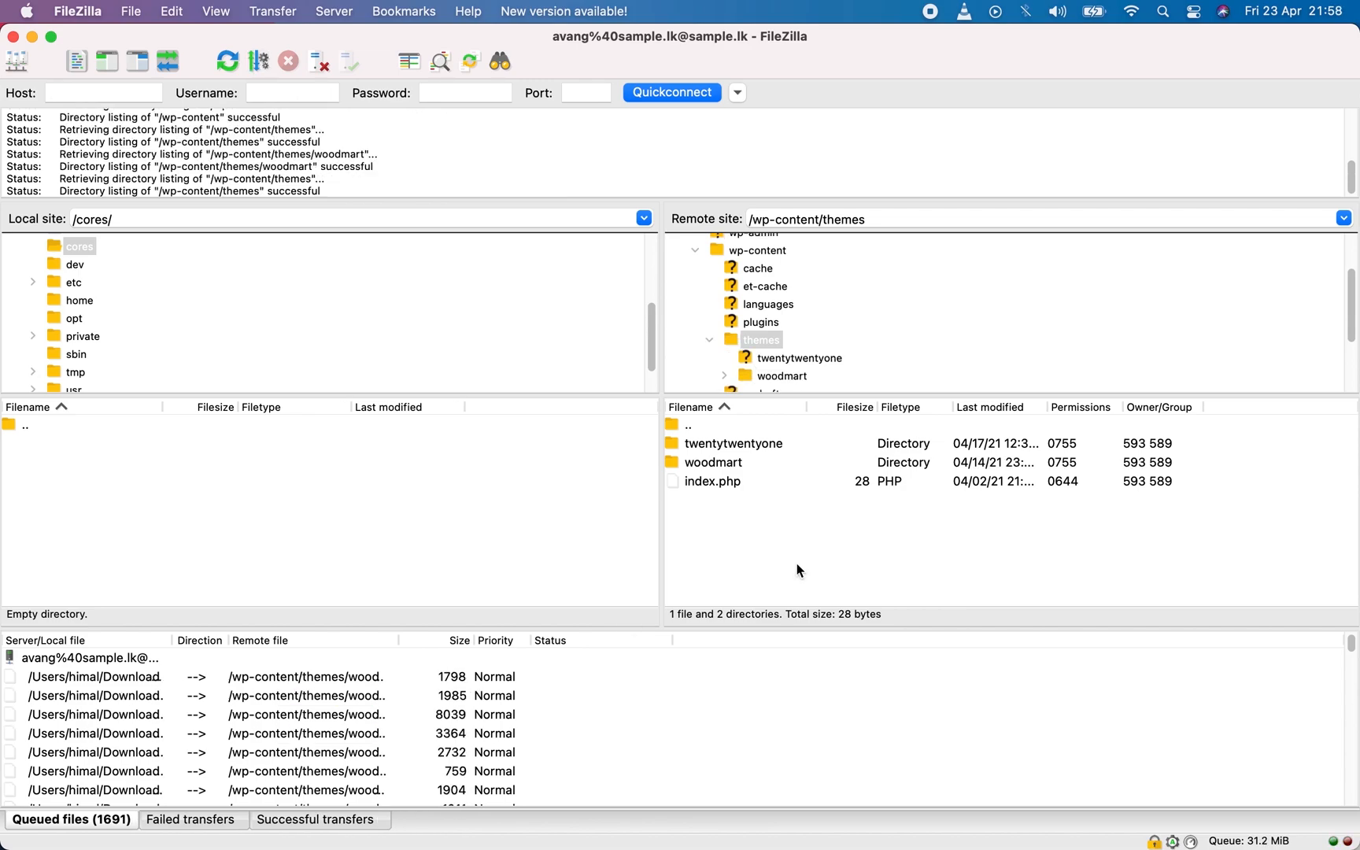
double_click(673, 463)
scroll(815, 484, down, 4)
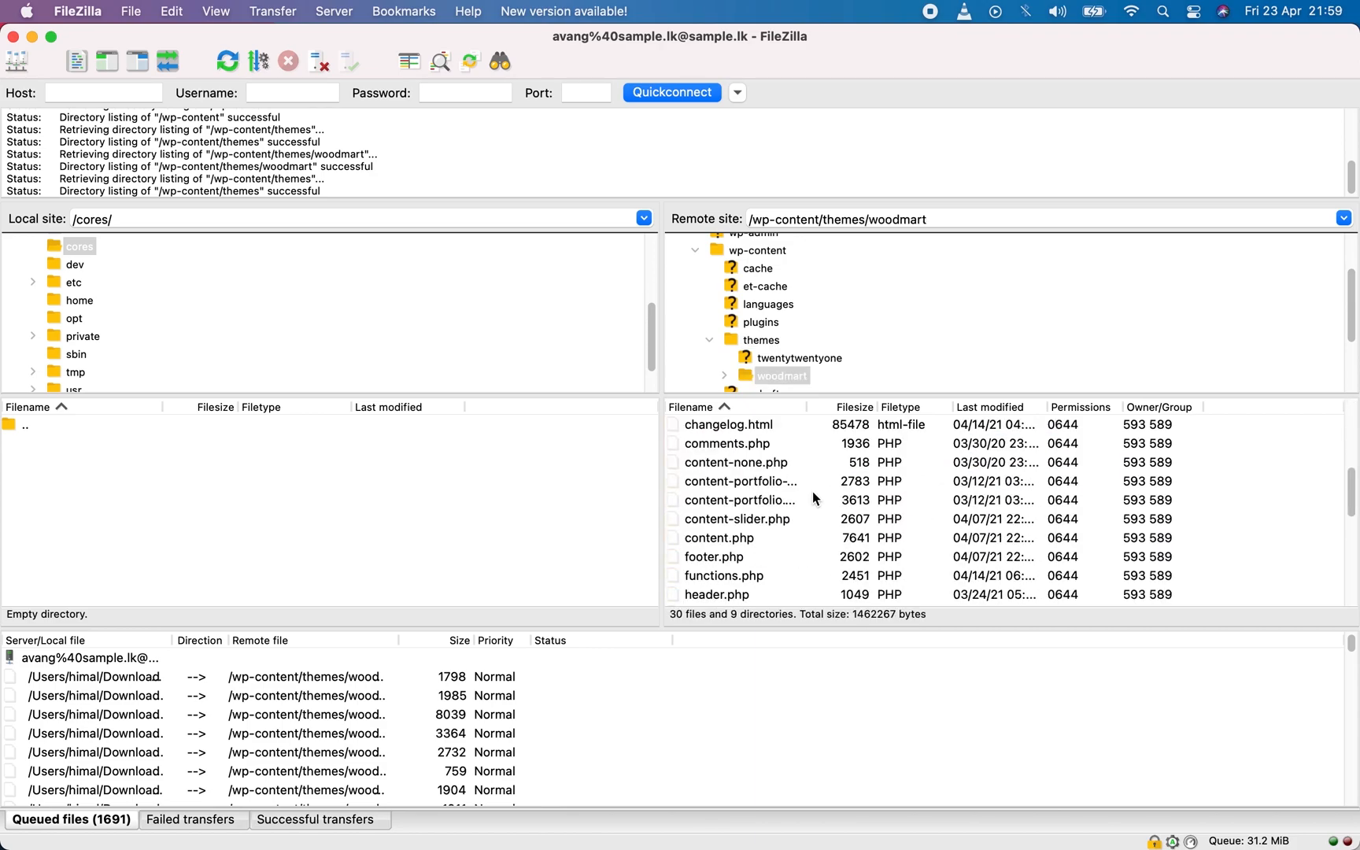
Switch to the WordPress dashboard in Chrome and open the installed themes page to check for the Woodmart theme.
scroll(813, 496, up, 4)
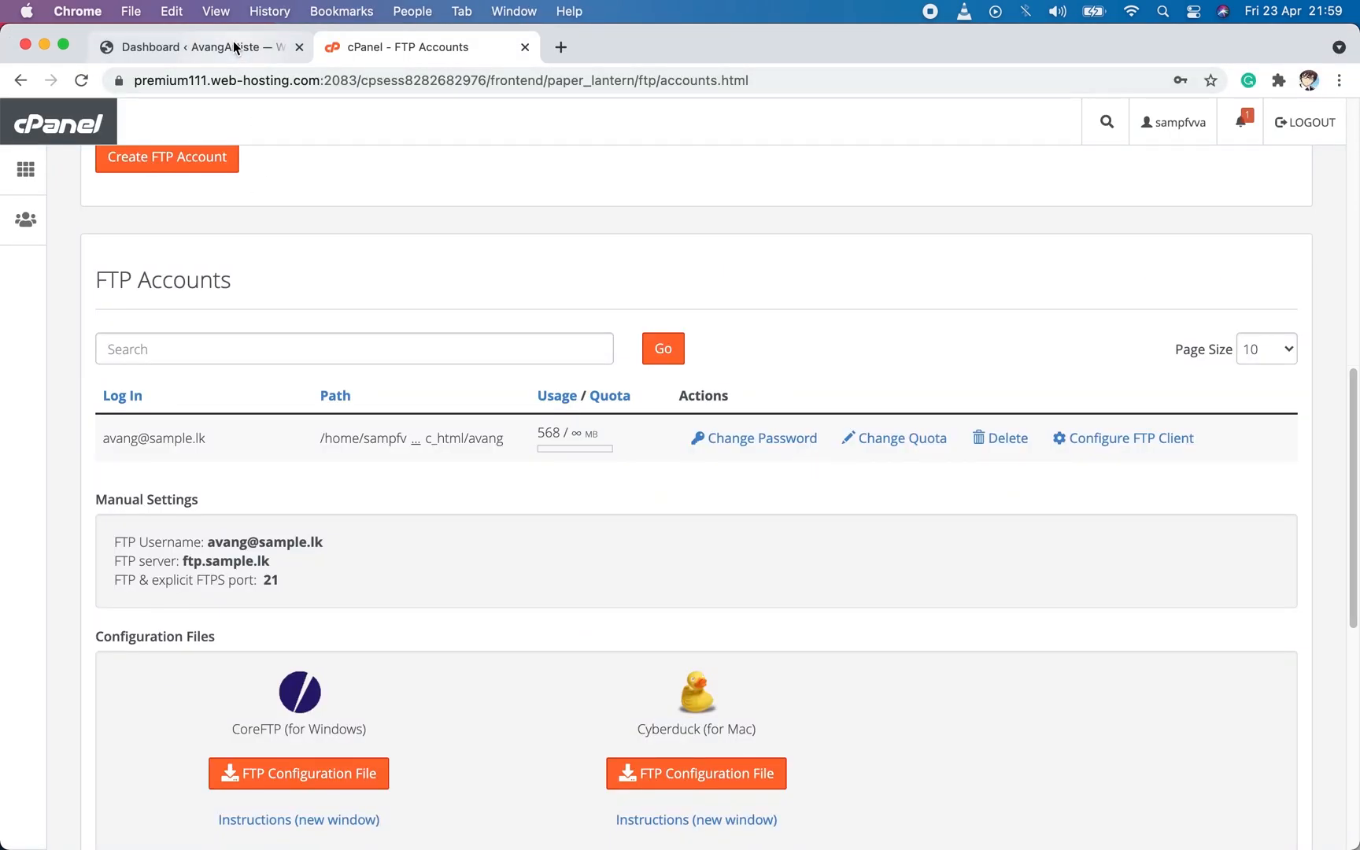
click(233, 44)
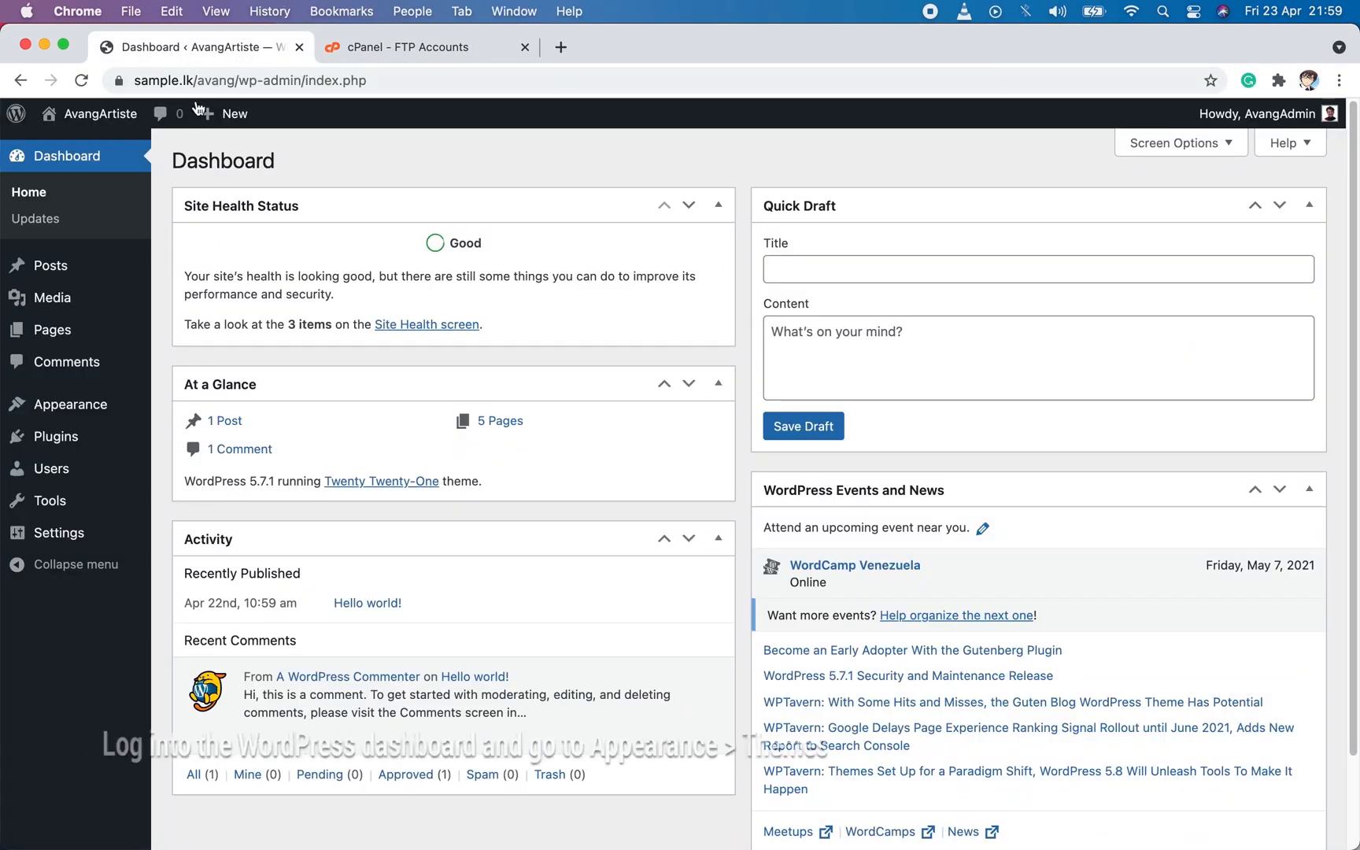
mouse_move(87, 406)
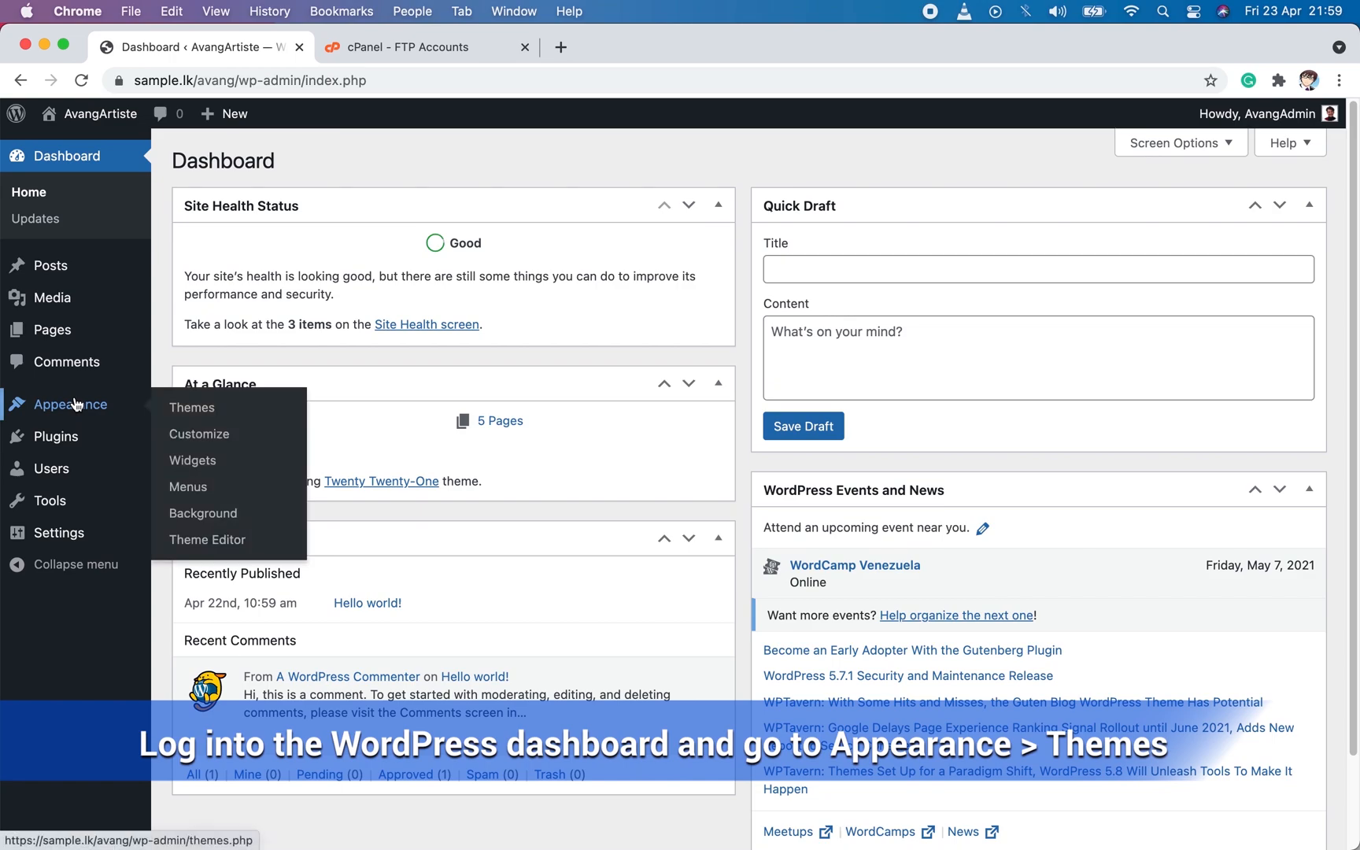
click(236, 411)
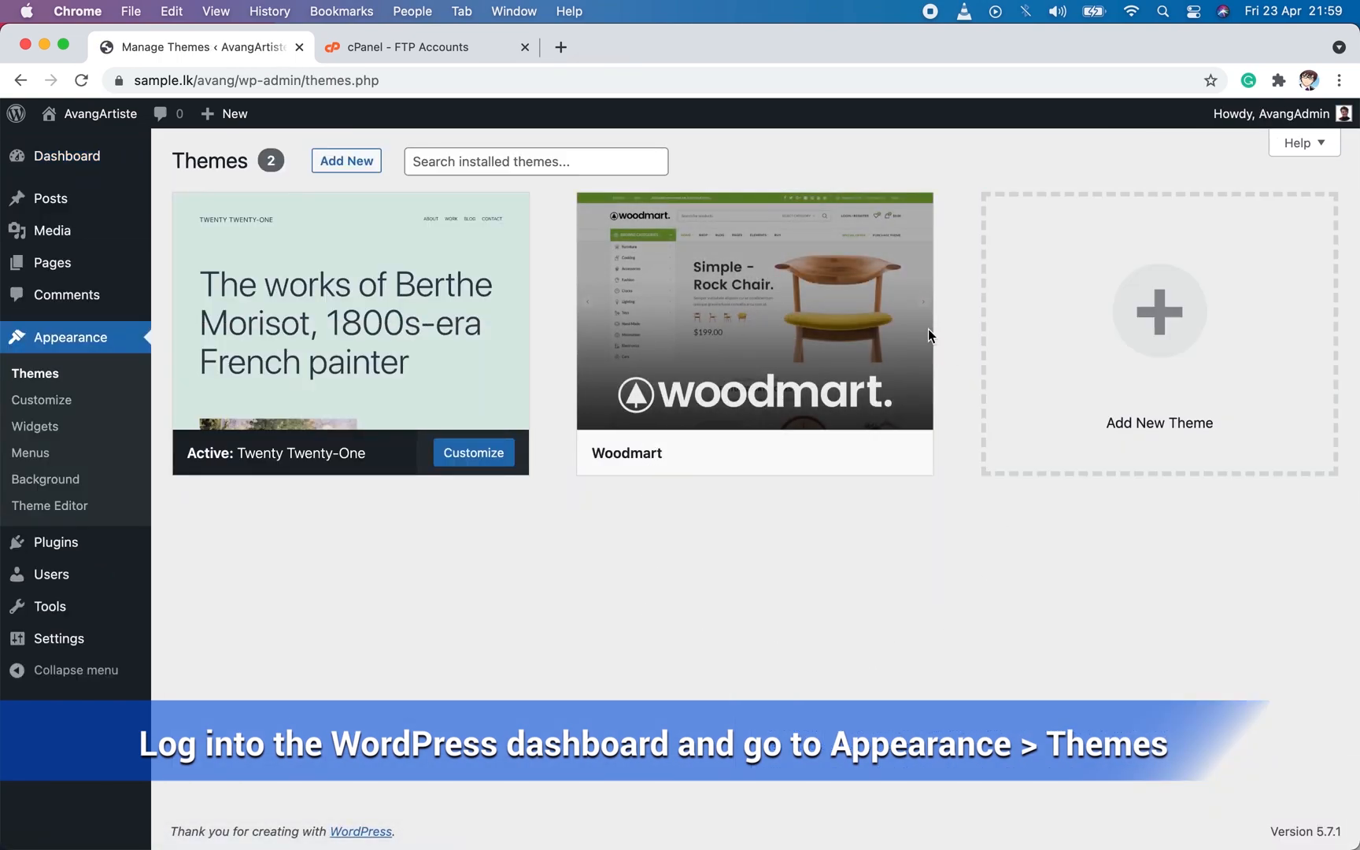
mouse_move(642, 346)
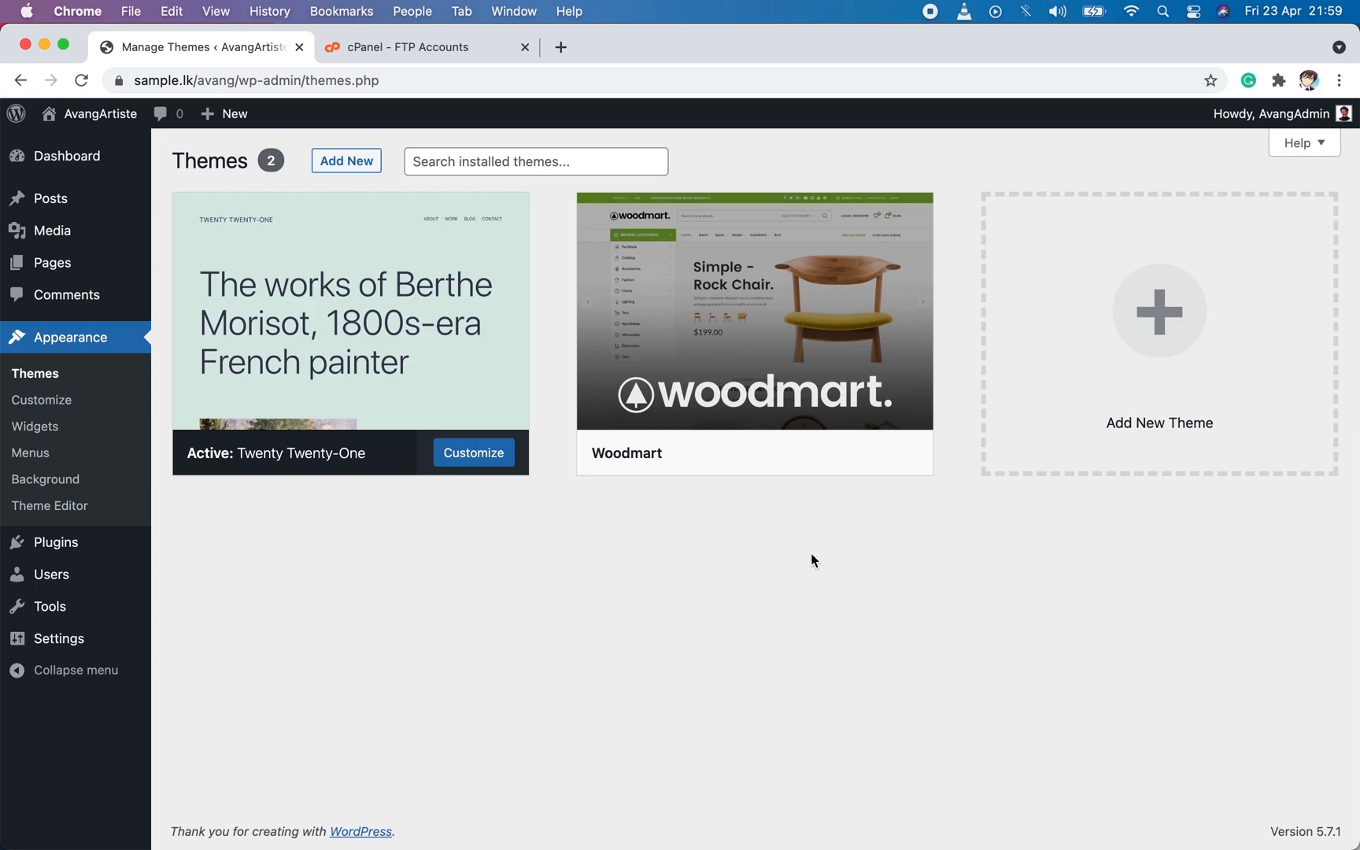
Switch back to FileZilla and open the wp-content/plugins folder on the remote site.
click(1047, 804)
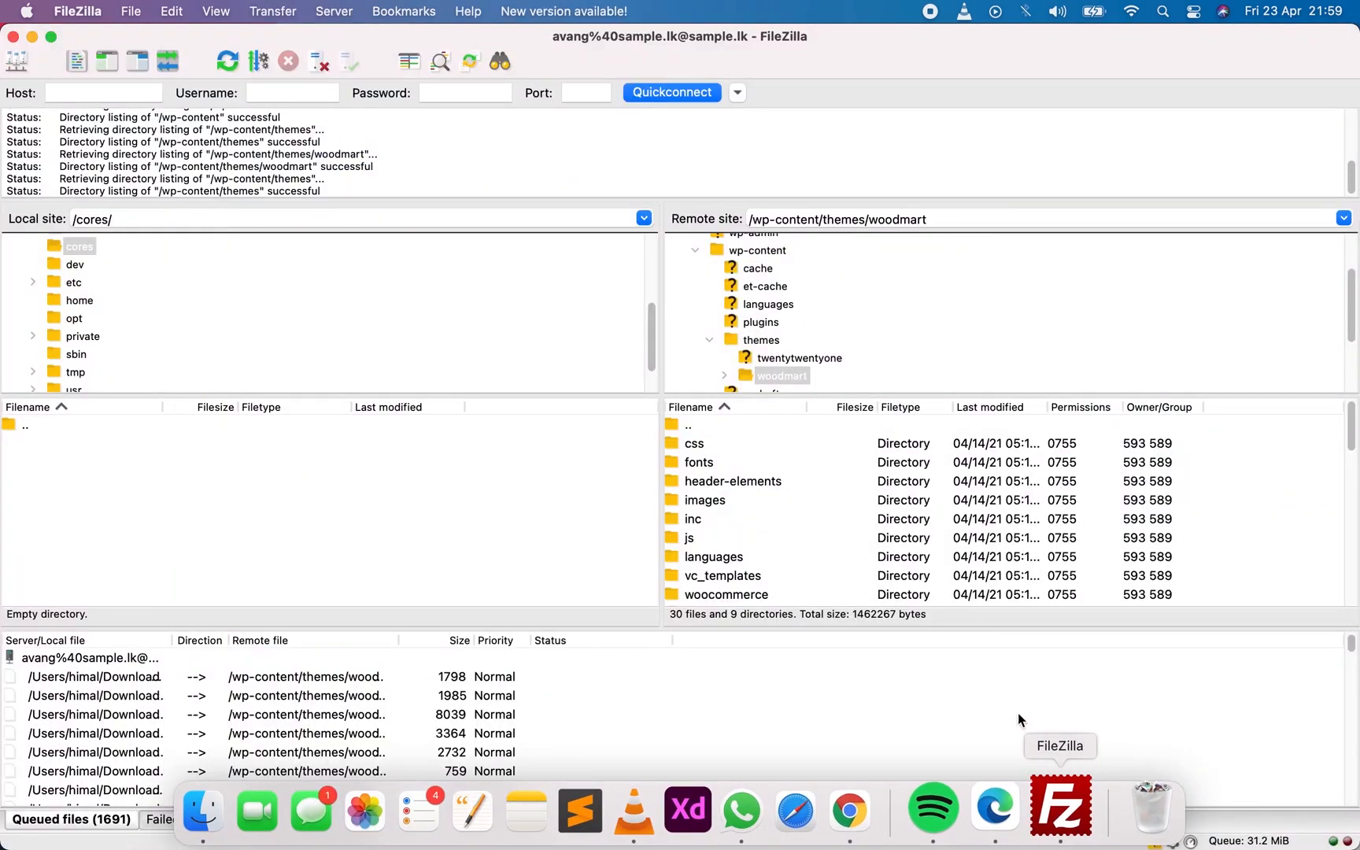
double_click(691, 425)
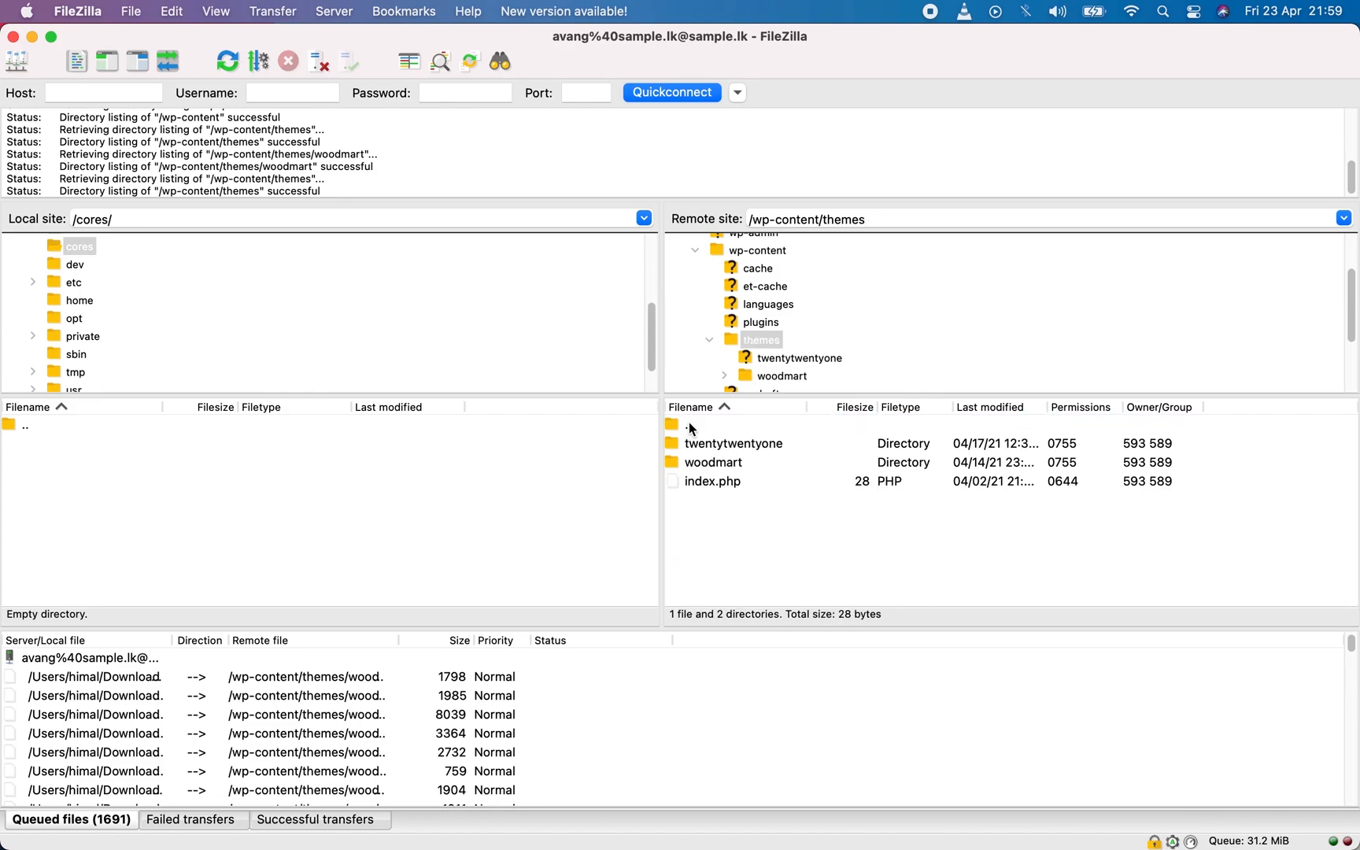
double_click(690, 426)
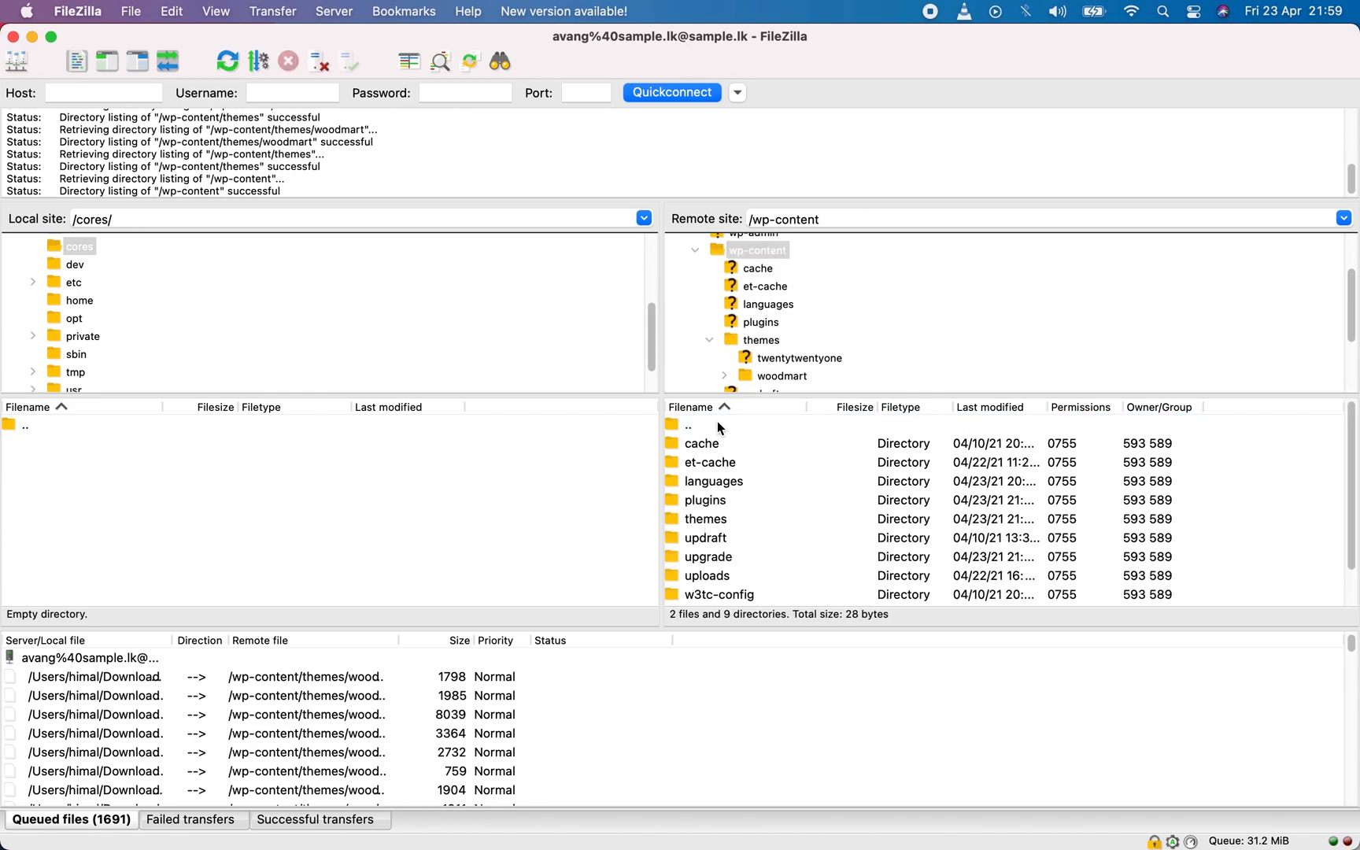
double_click(690, 425)
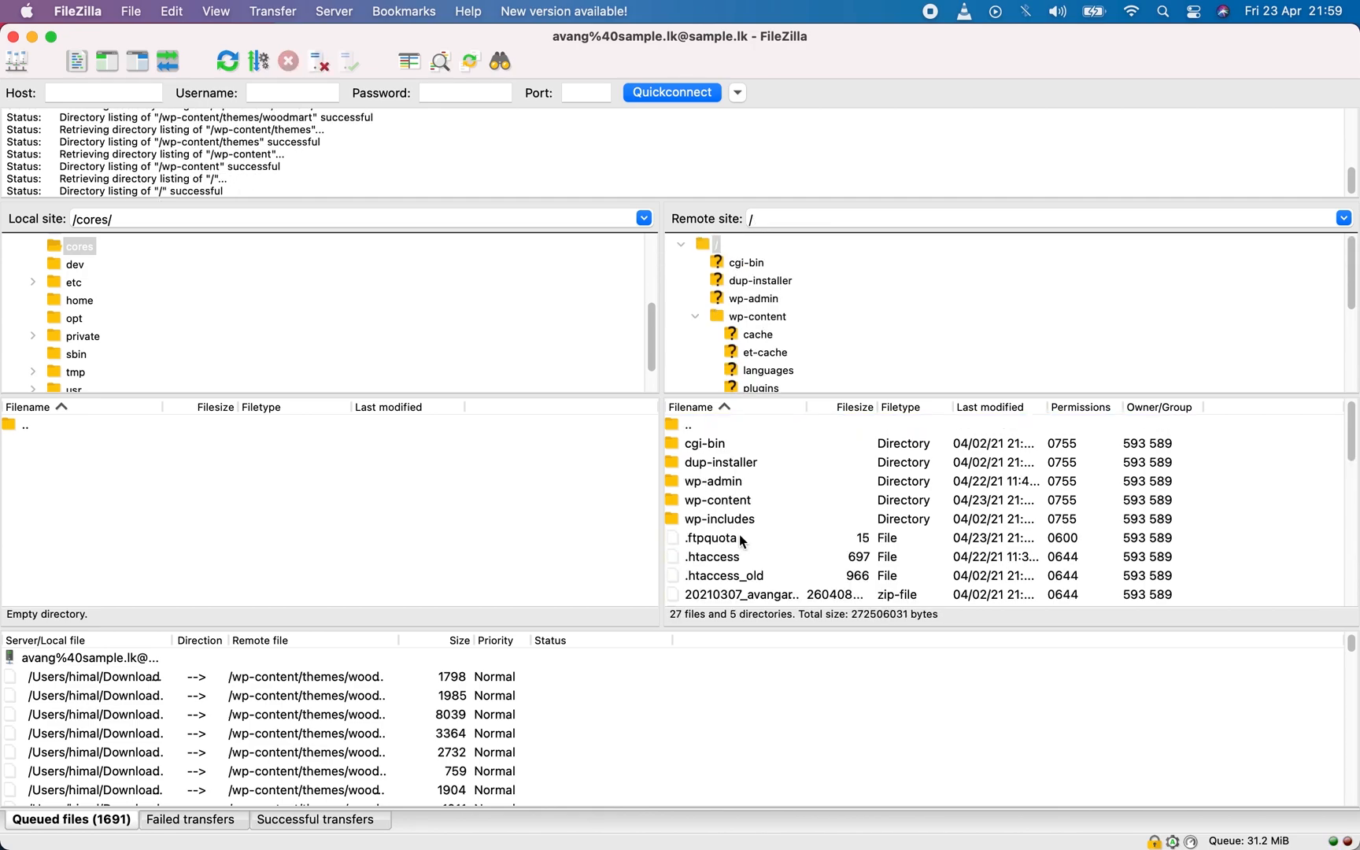
double_click(675, 503)
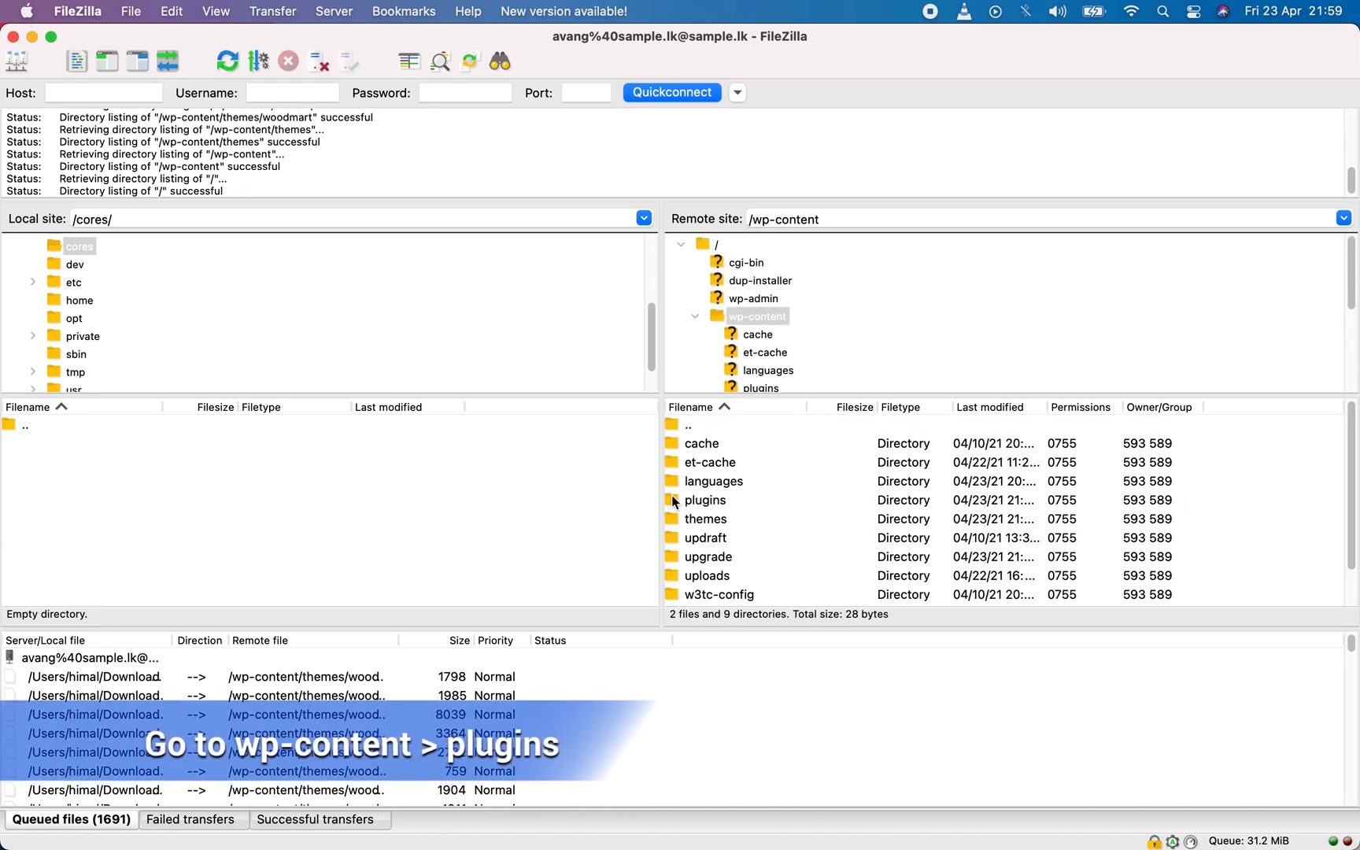
double_click(674, 502)
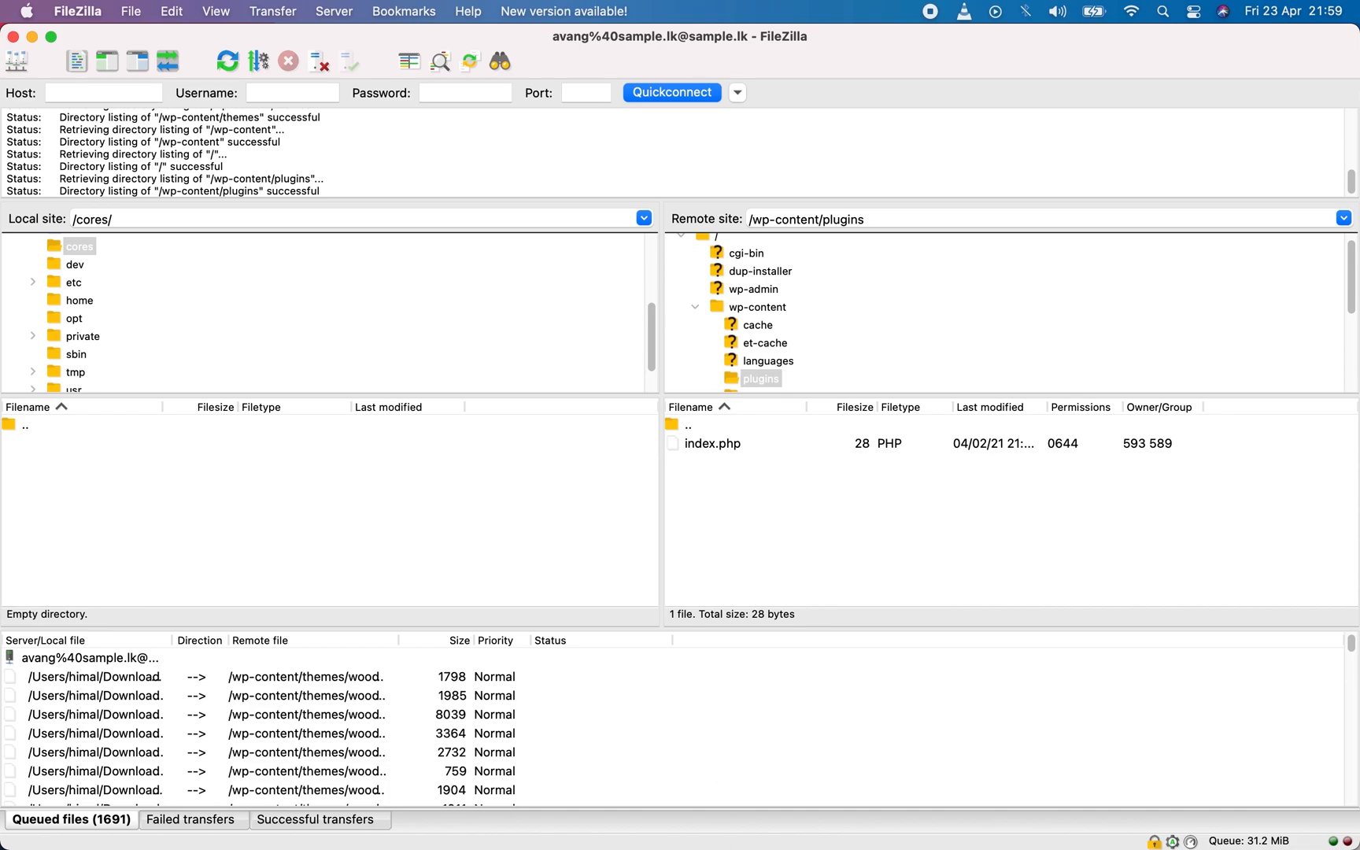
Switch to cPanel in Chrome and open its File Manager.
mouse_move(689, 823)
click(871, 811)
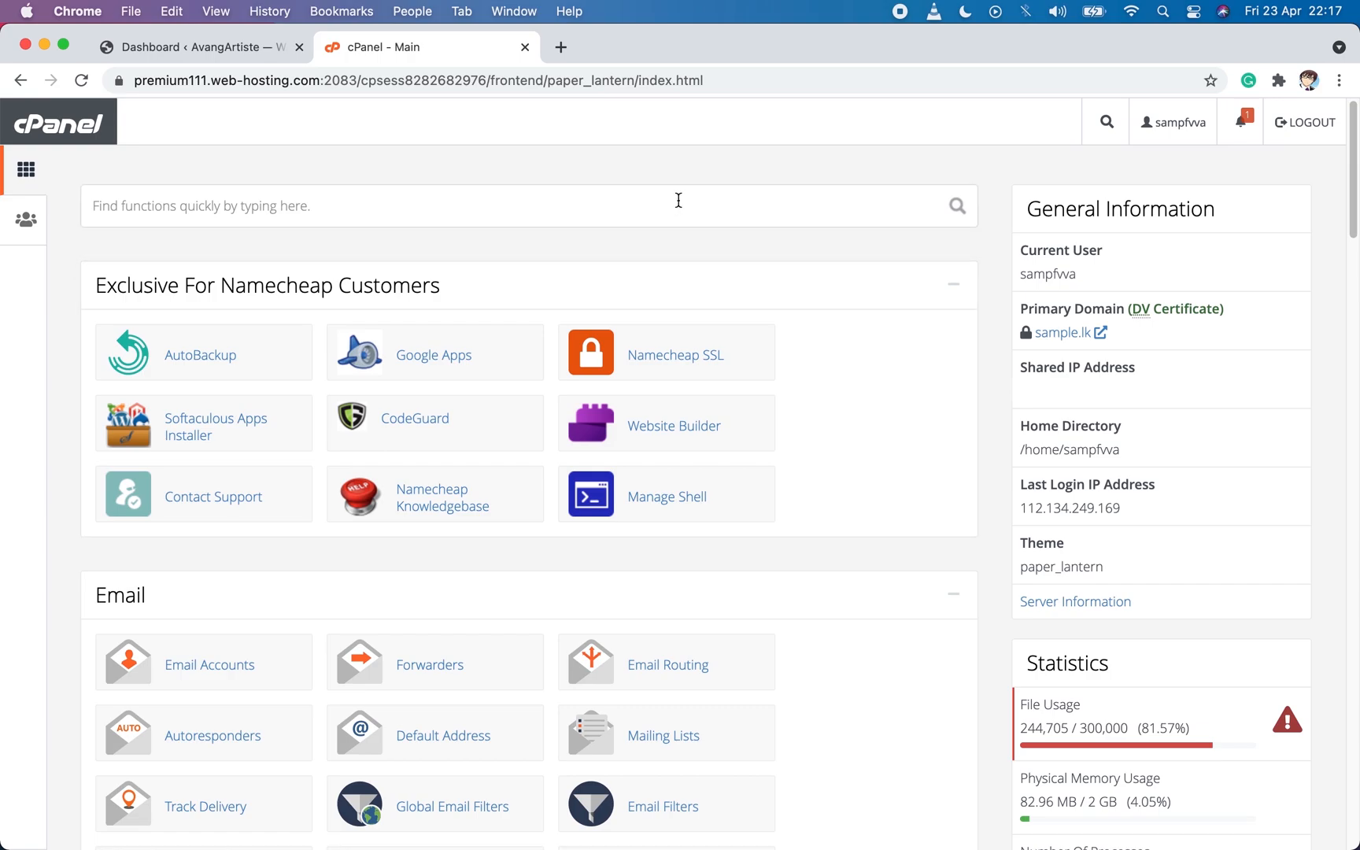
click(181, 45)
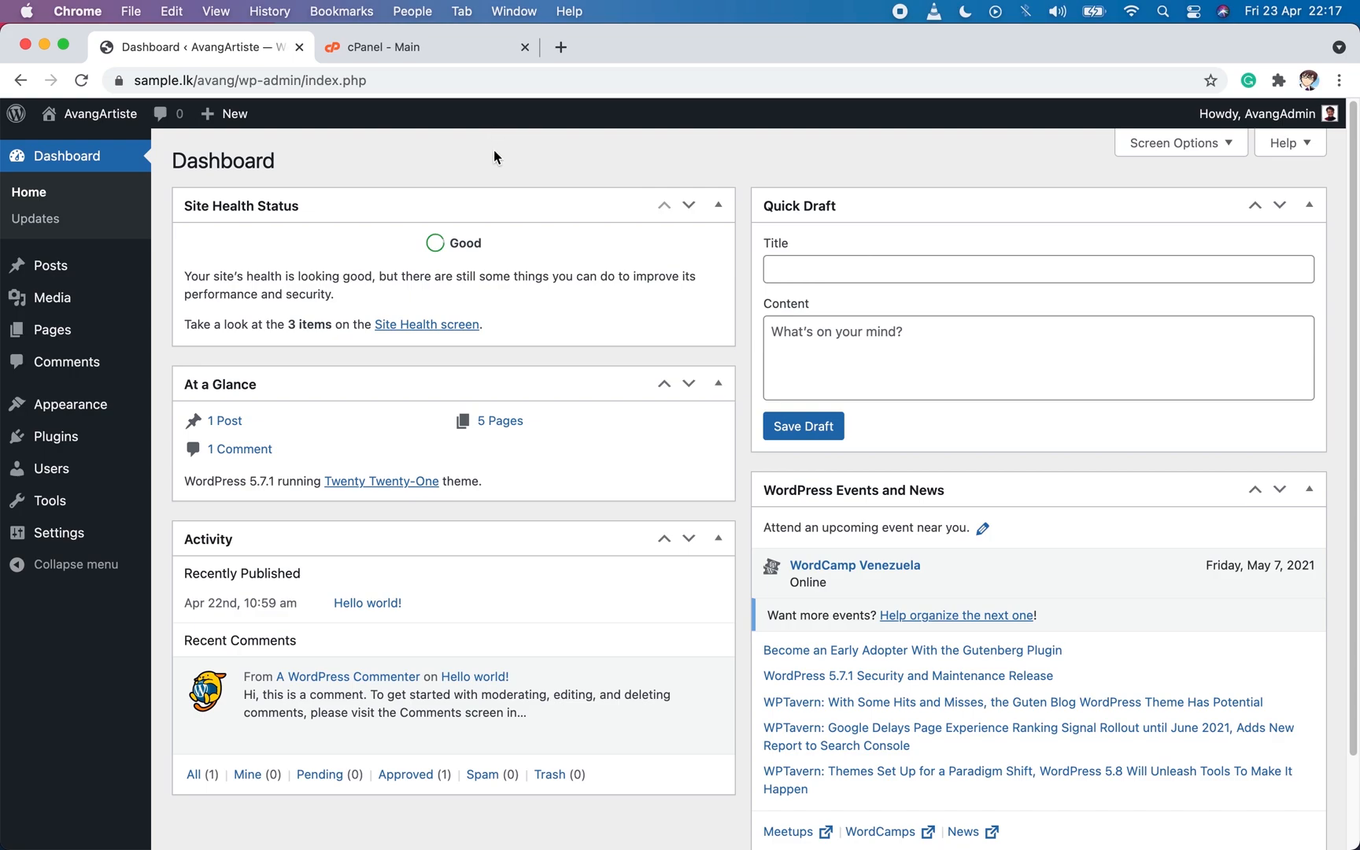
click(422, 52)
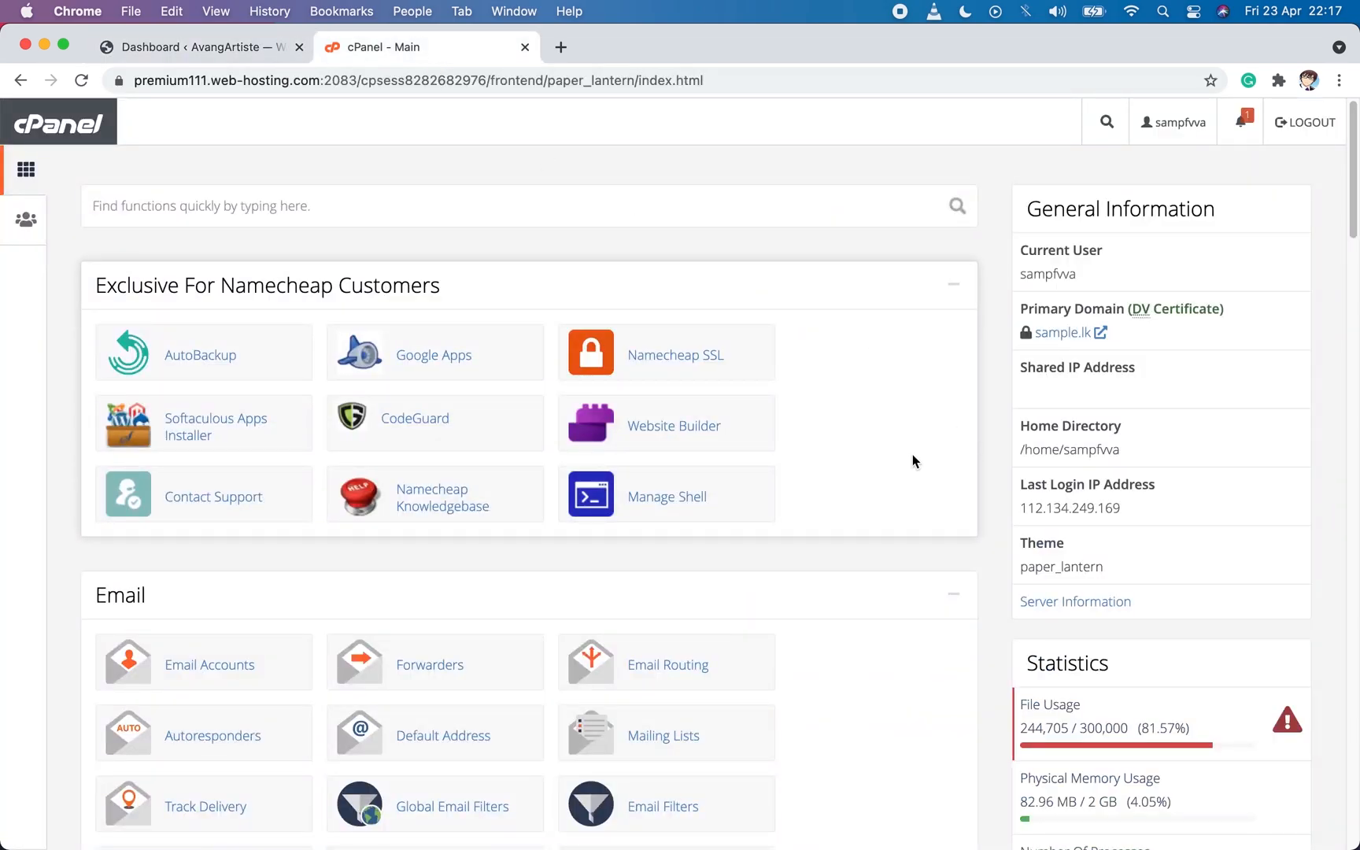
scroll(843, 533, down, 10)
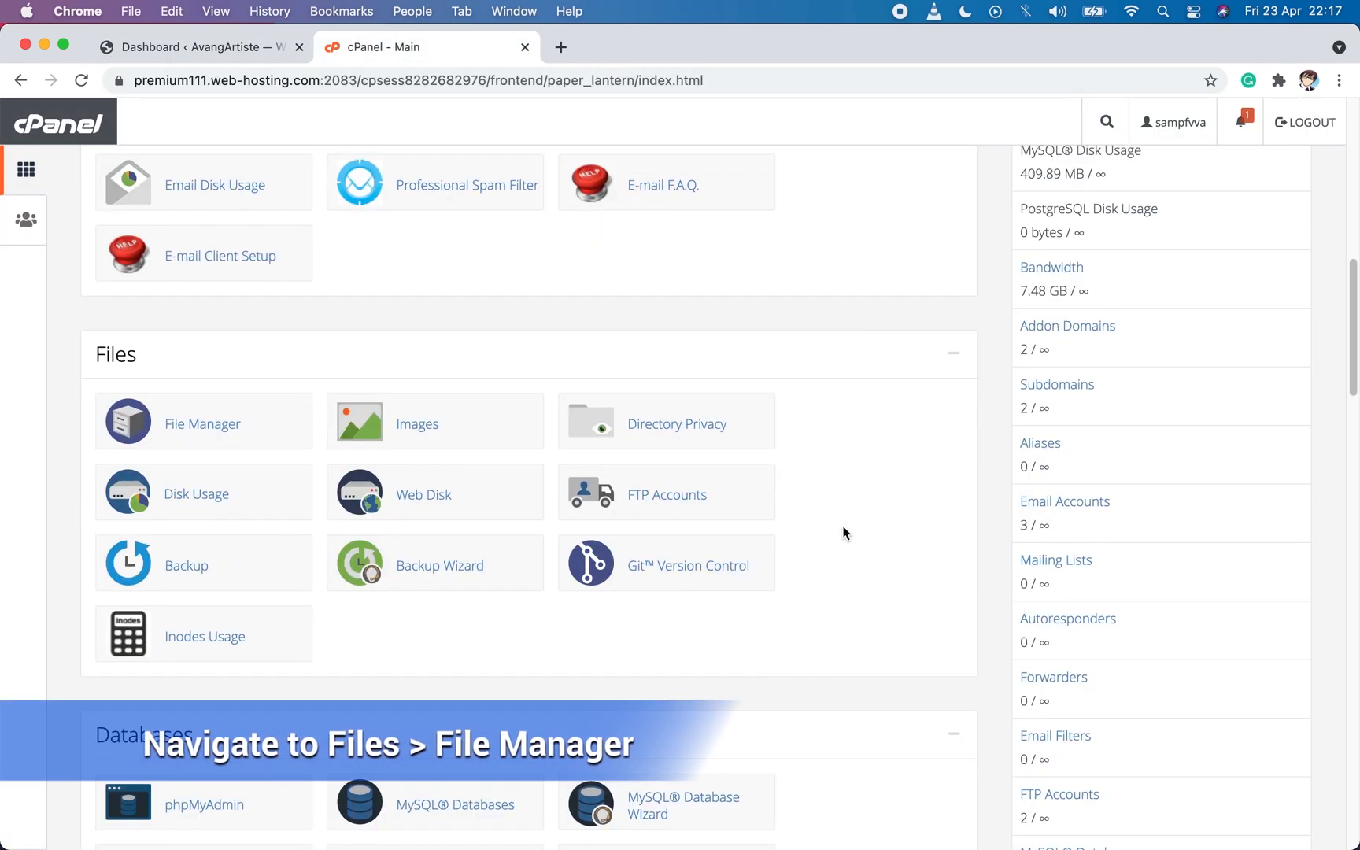
click(204, 436)
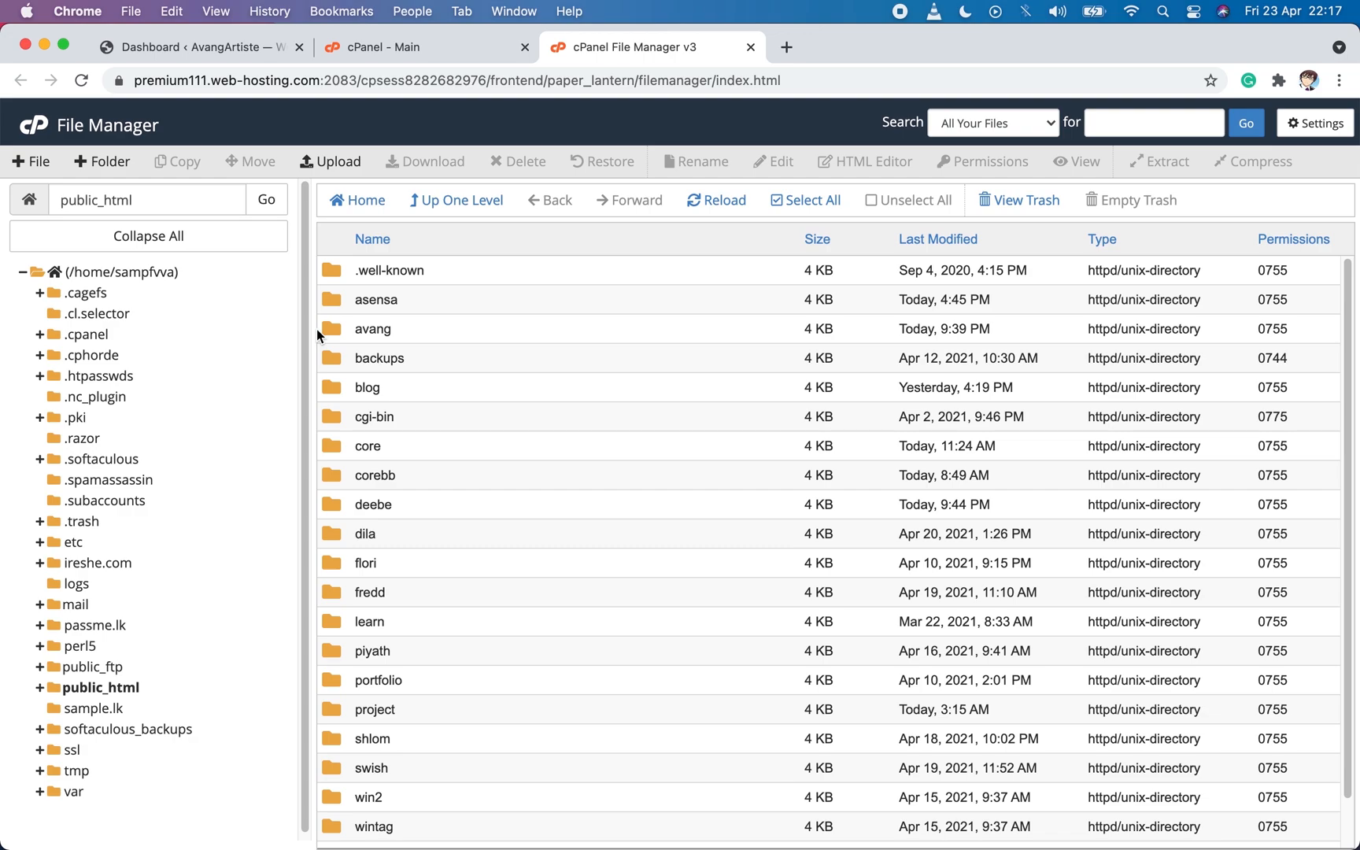
Open the avang/wp-content/themes folder inside public_html.
double_click(337, 329)
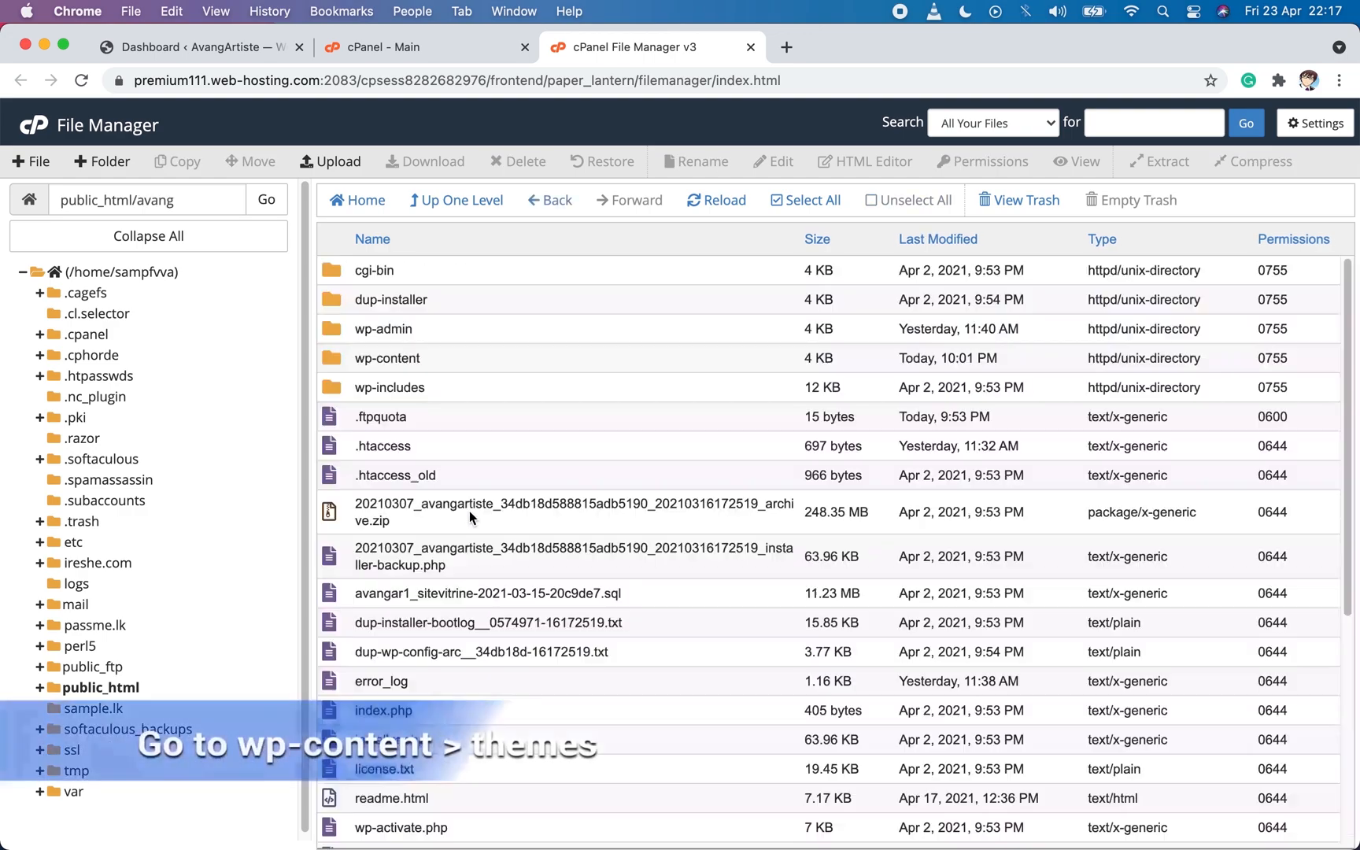
click(349, 359)
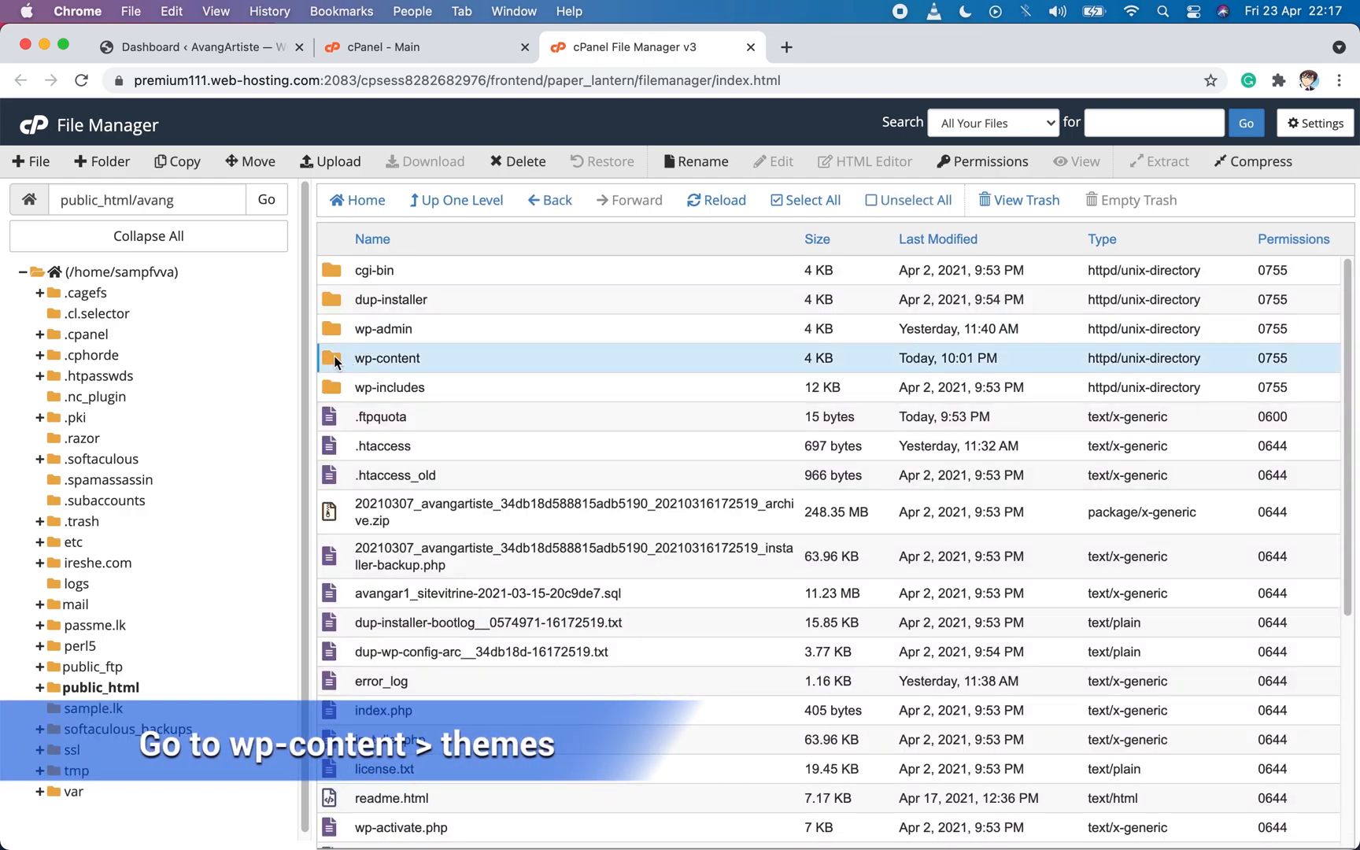
double_click(334, 358)
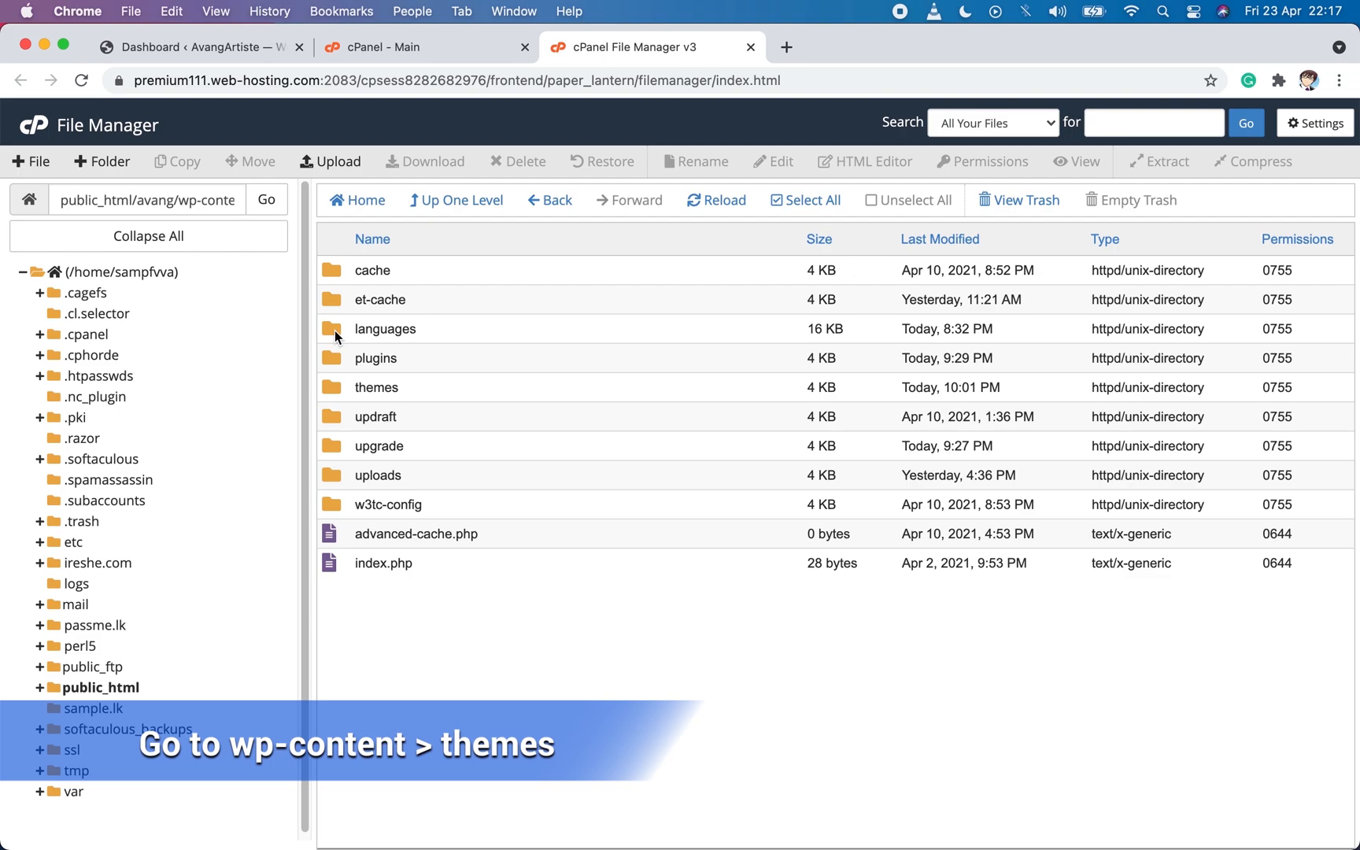
double_click(329, 388)
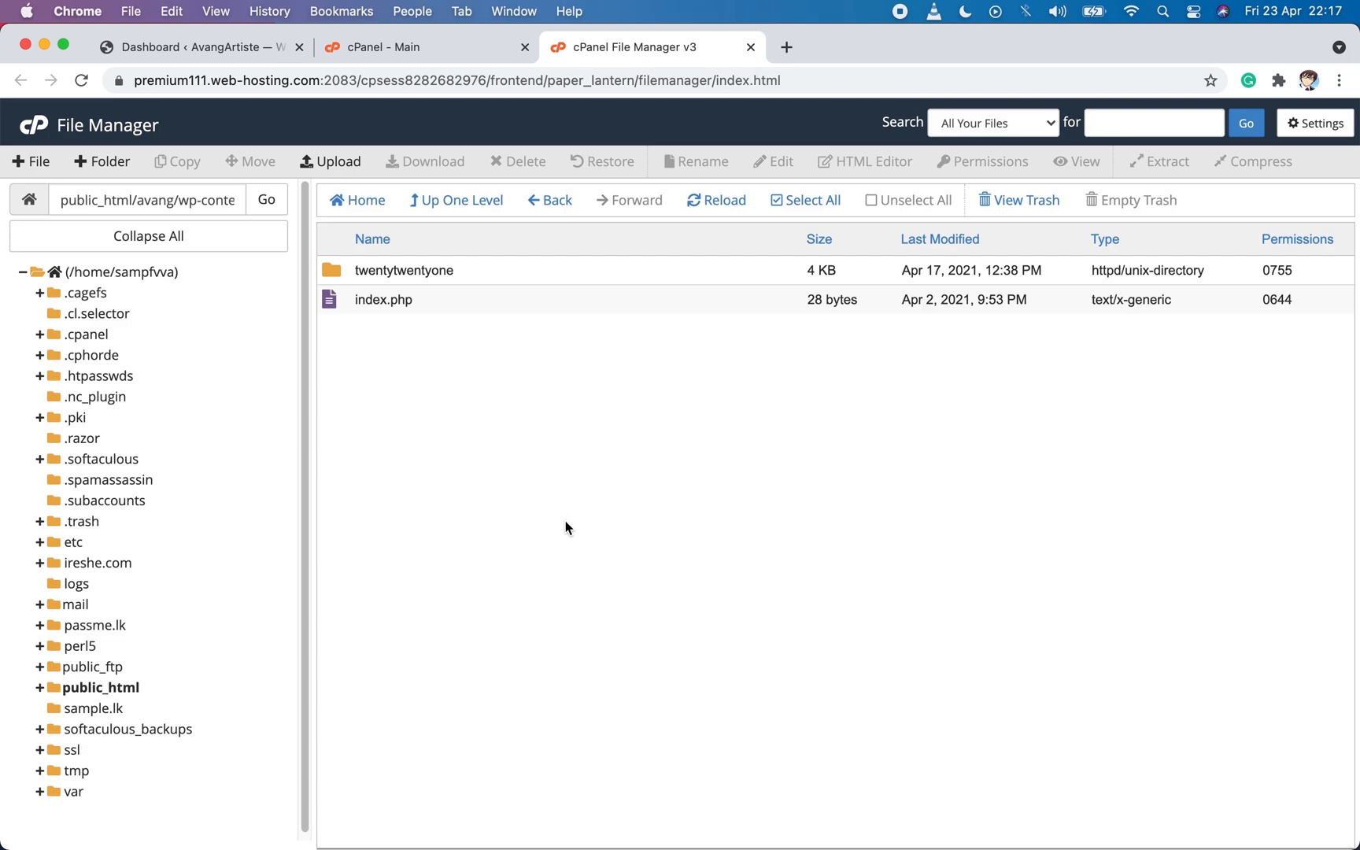
Upload woodmart.zip from the Finder's Qualon folder into wp-content/themes, and return to that folder in File Manager.
click(221, 811)
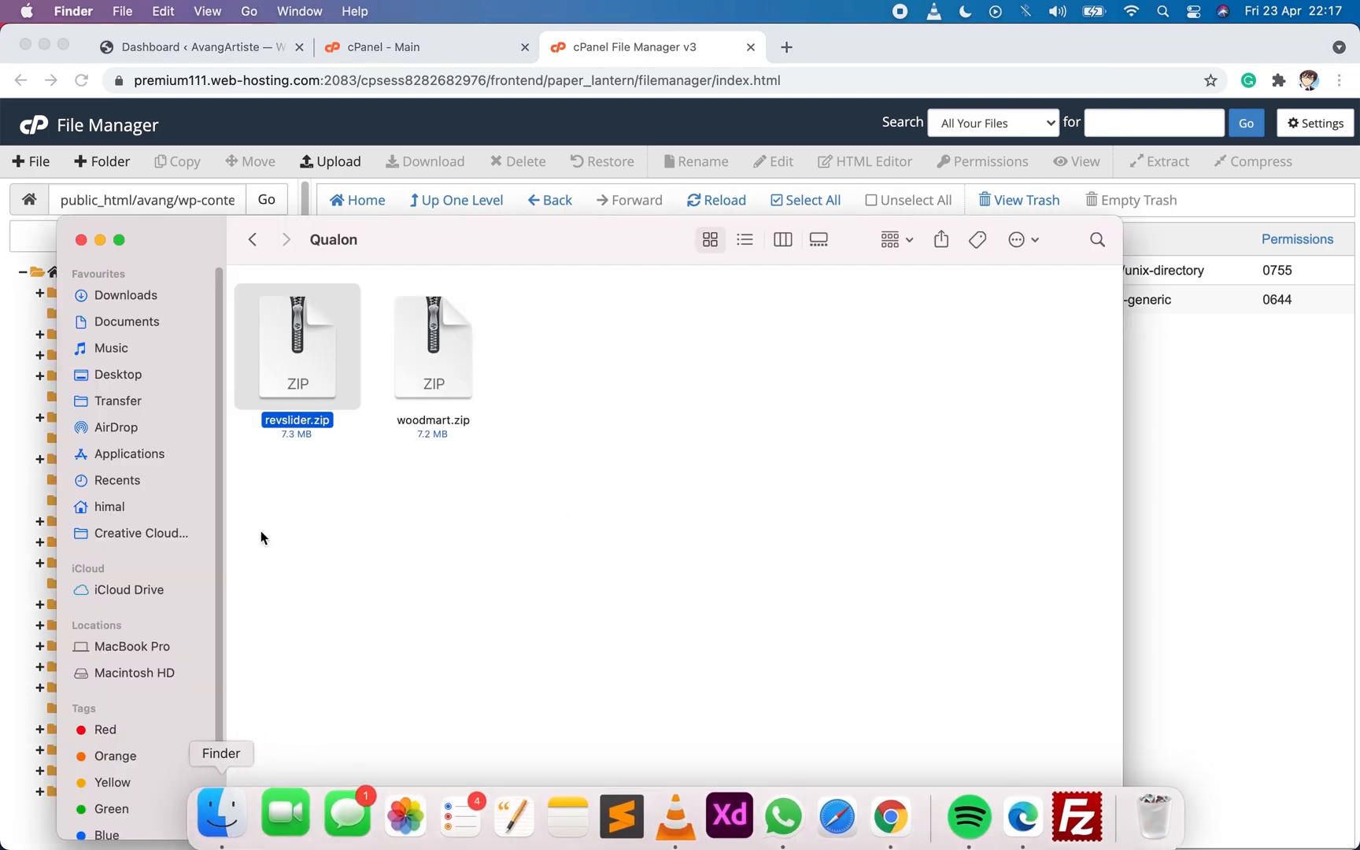
click(463, 371)
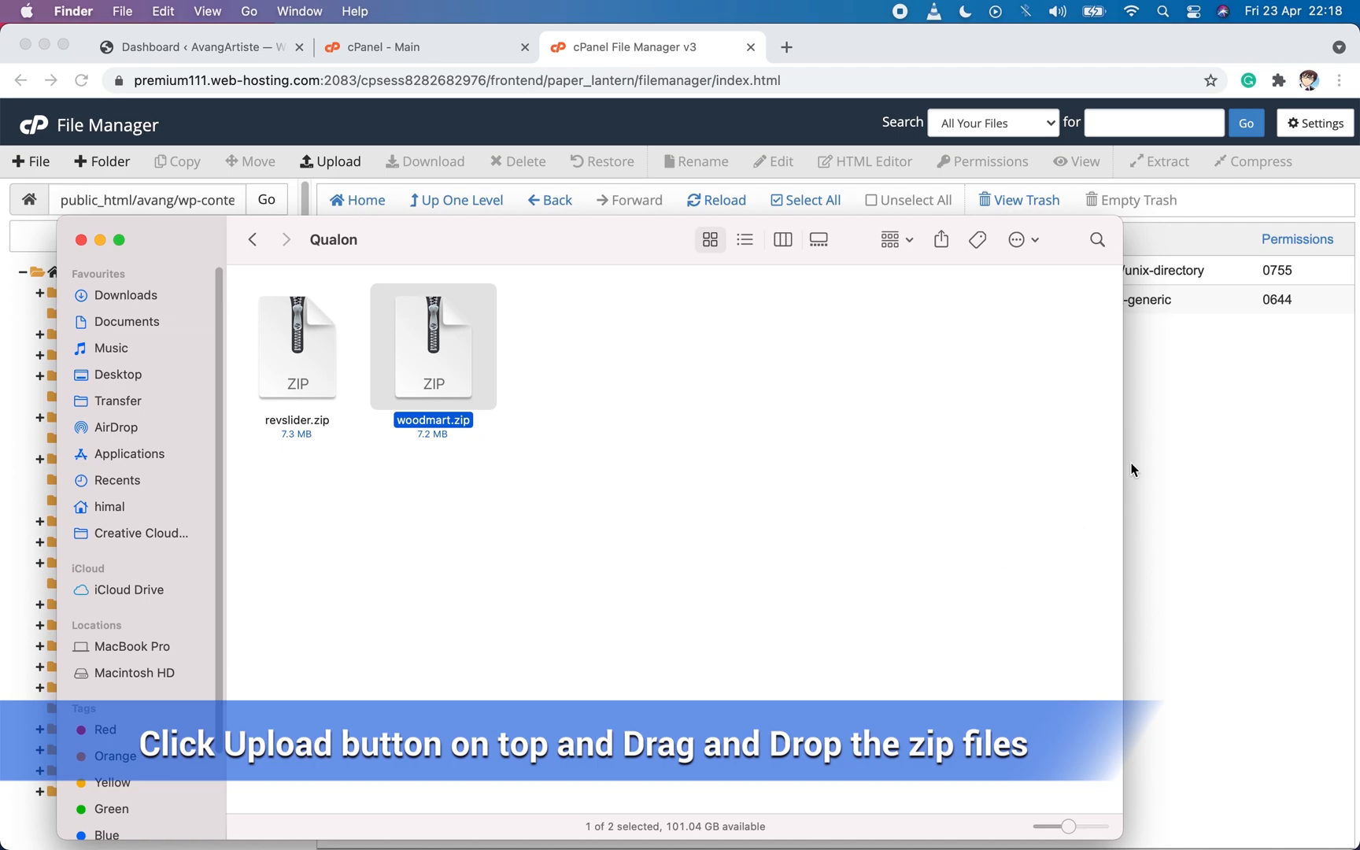
click(1236, 459)
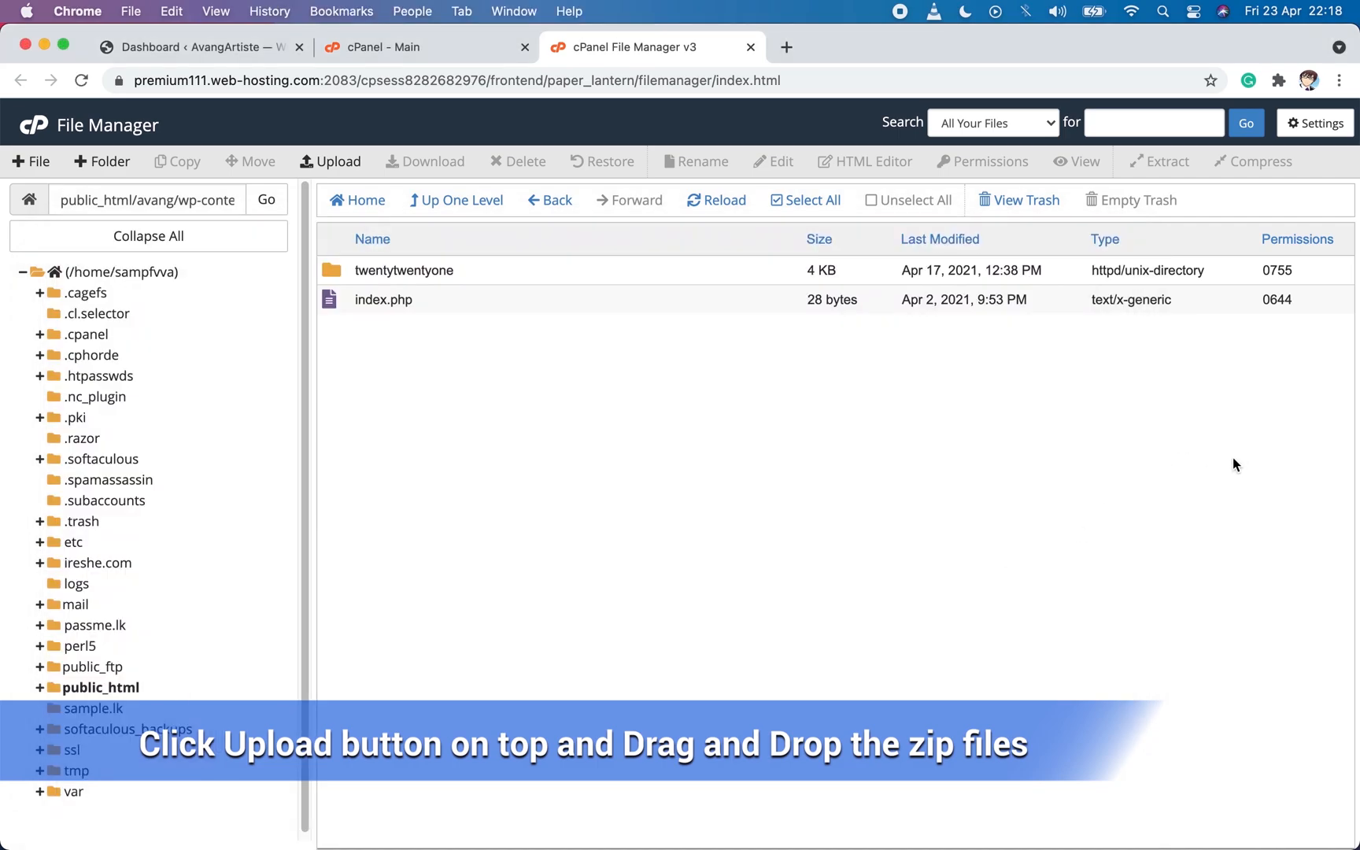
click(337, 164)
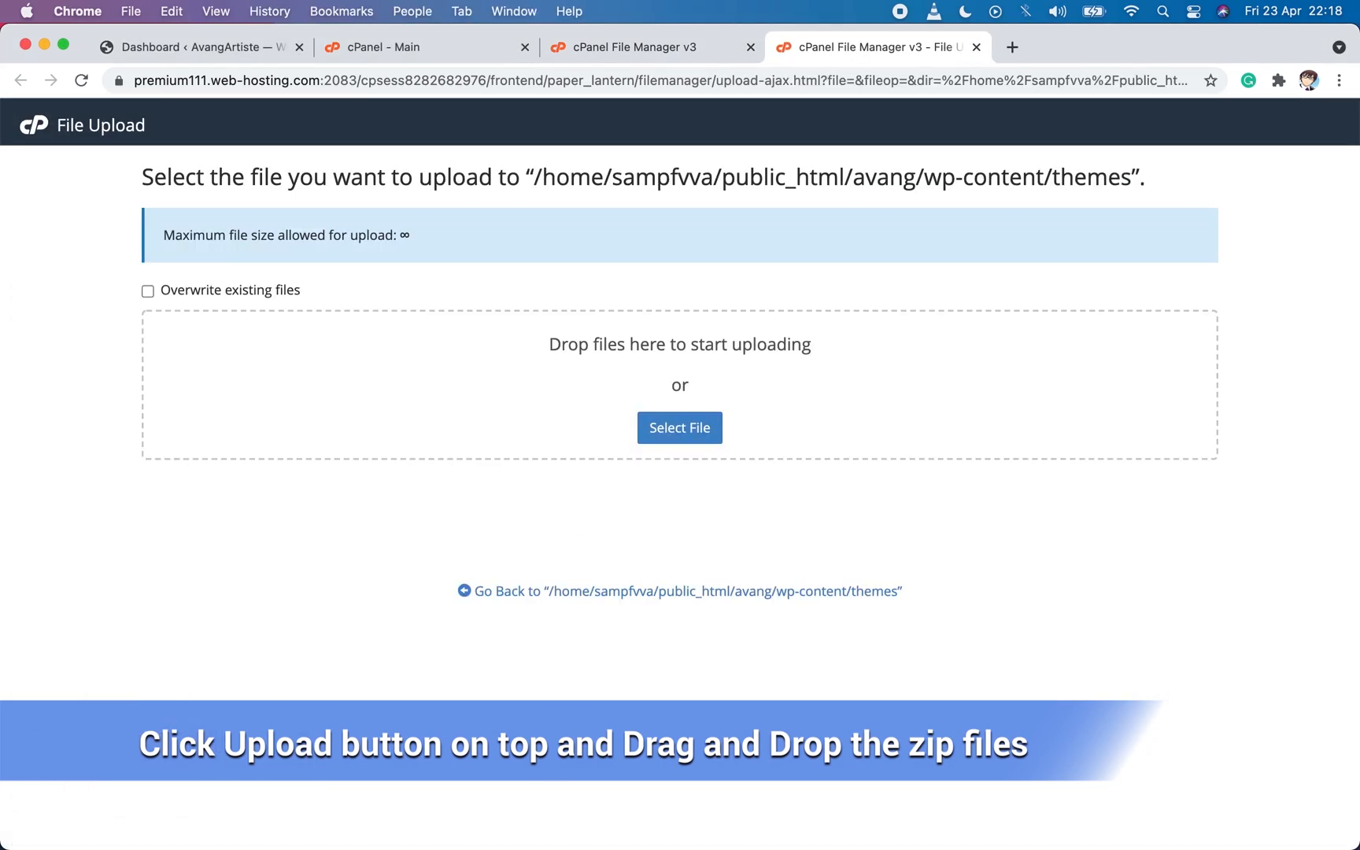
click(222, 808)
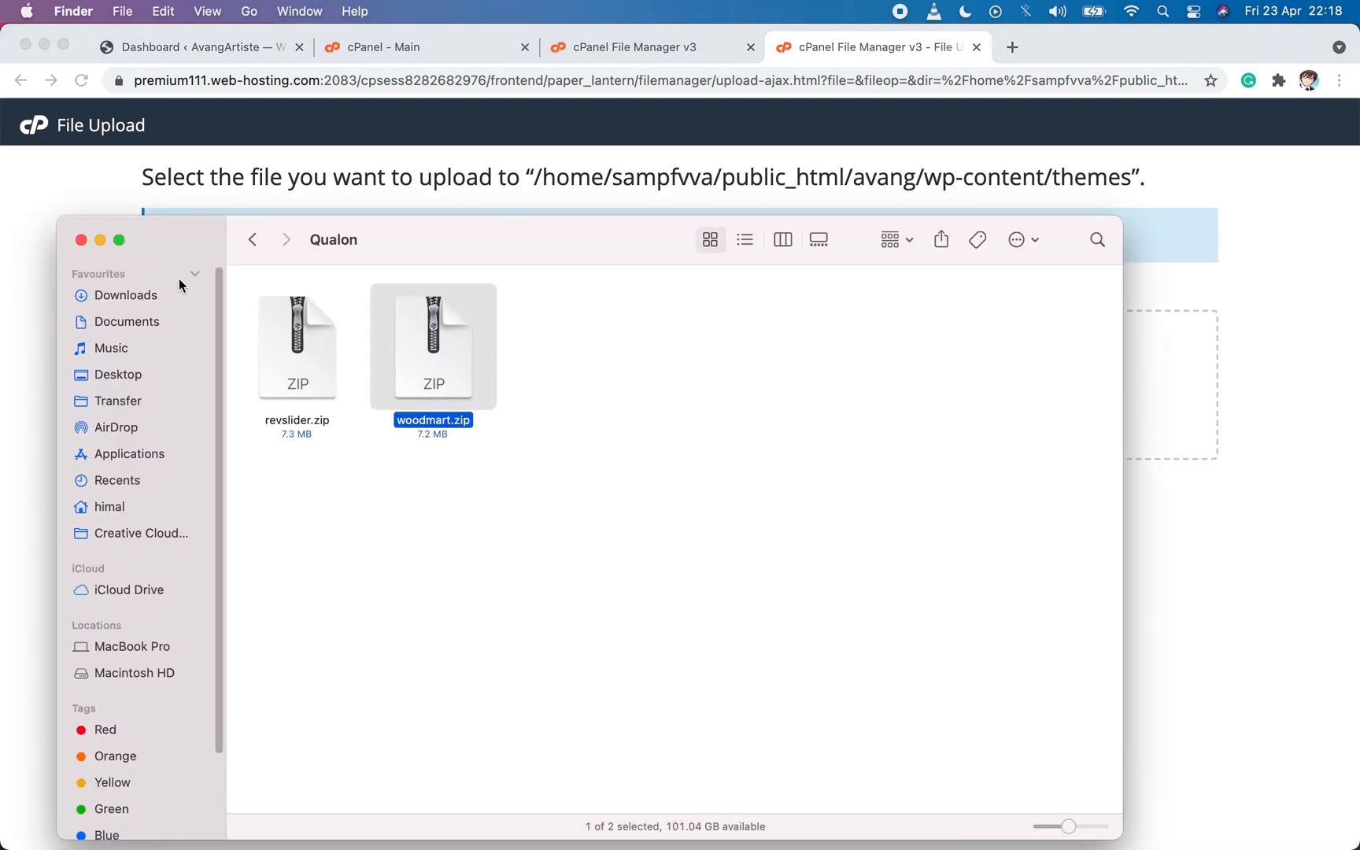
drag(321, 228, 315, 538)
drag(525, 636, 340, 394)
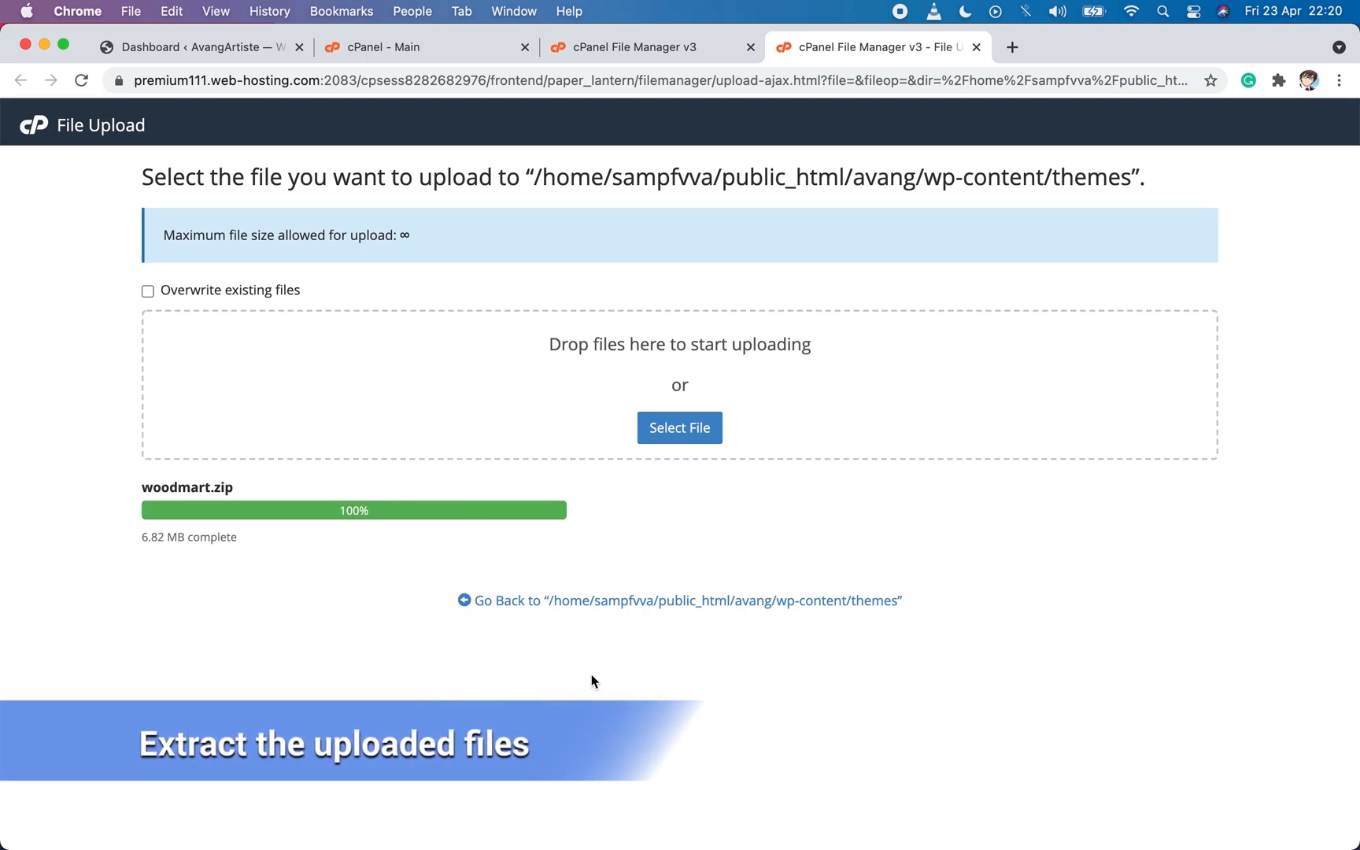
click(771, 598)
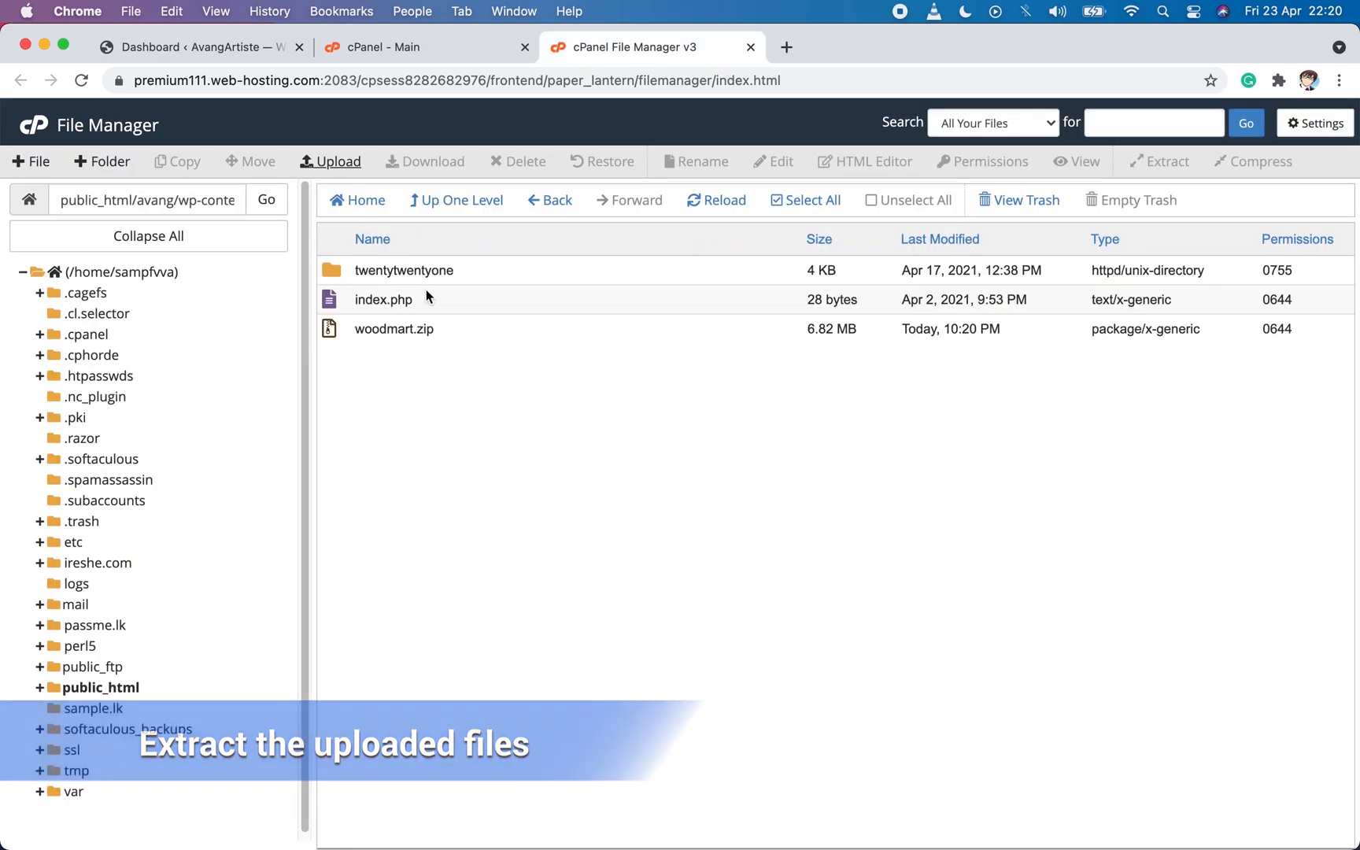
Extract woodmart.zip in the themes folder, then reload the file listing and select the extracted woodmart folder.
click(334, 333)
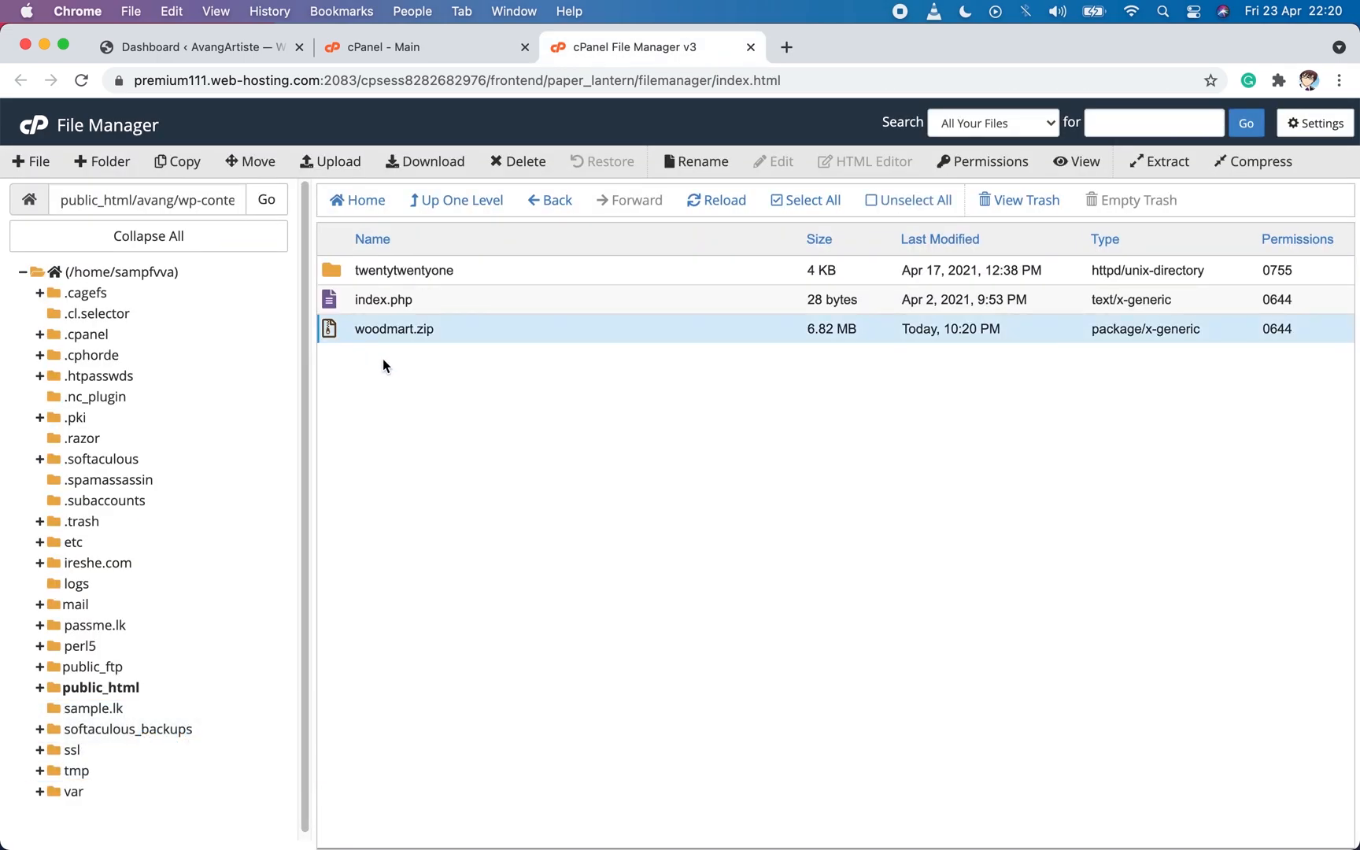
right_click(331, 329)
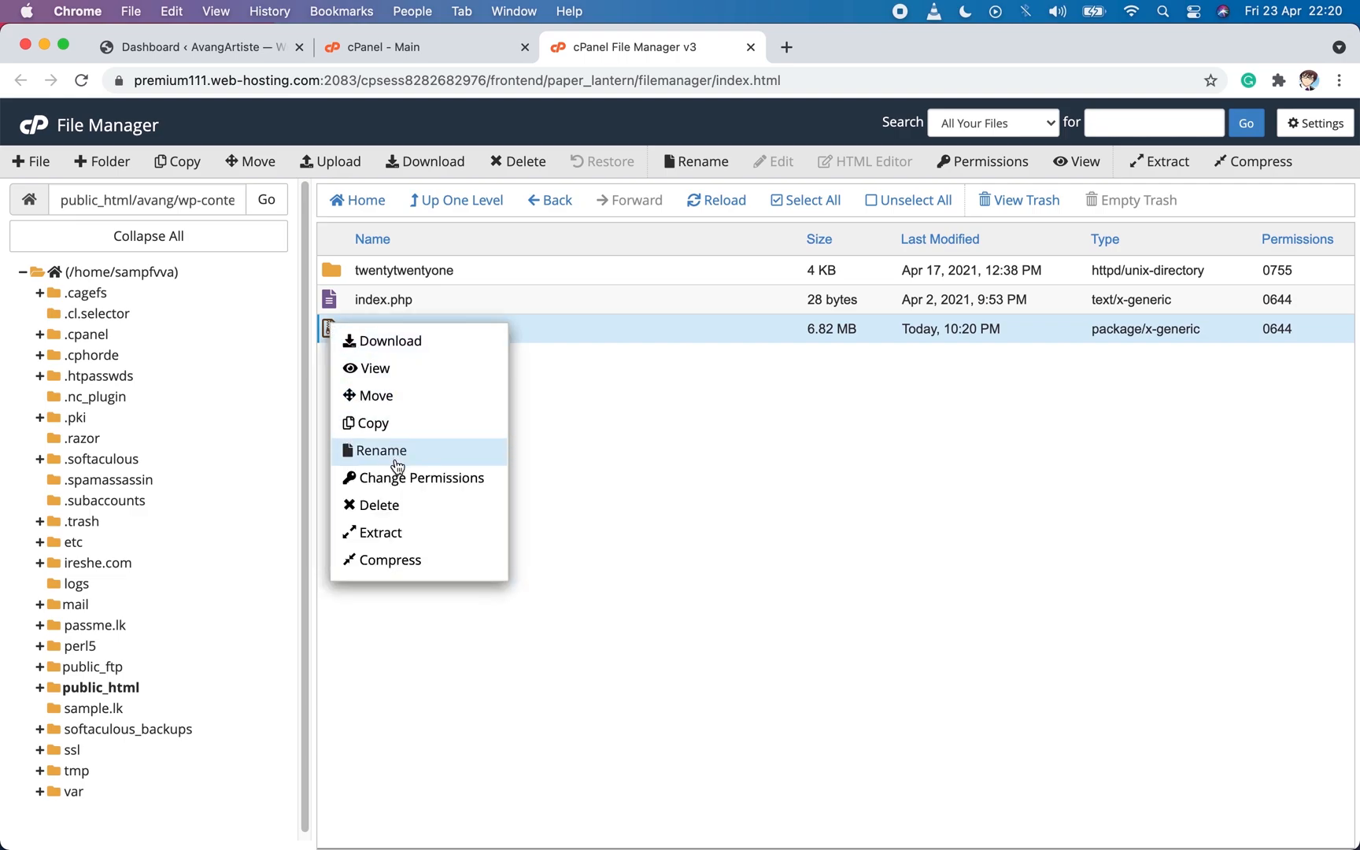
click(395, 534)
click(788, 565)
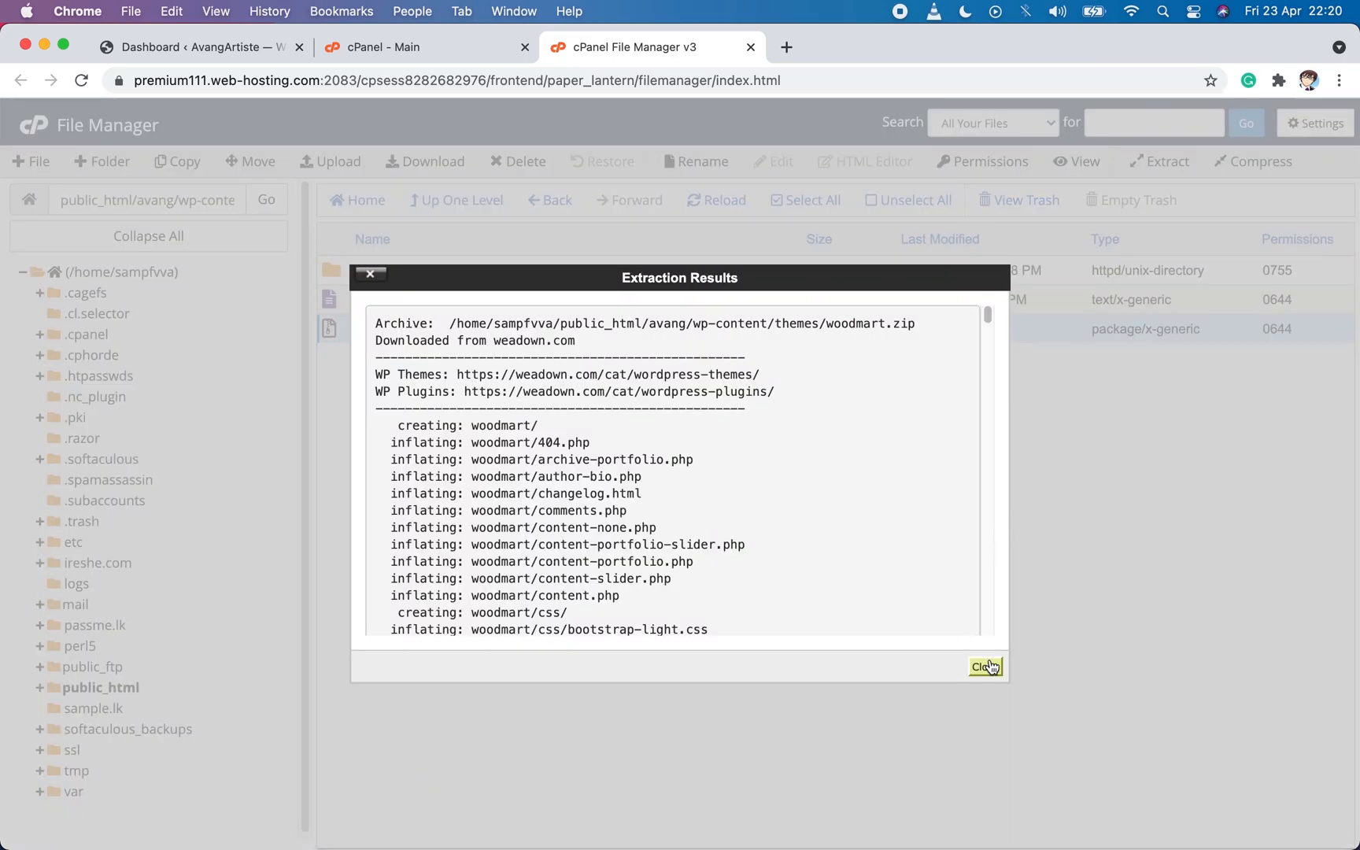
click(986, 667)
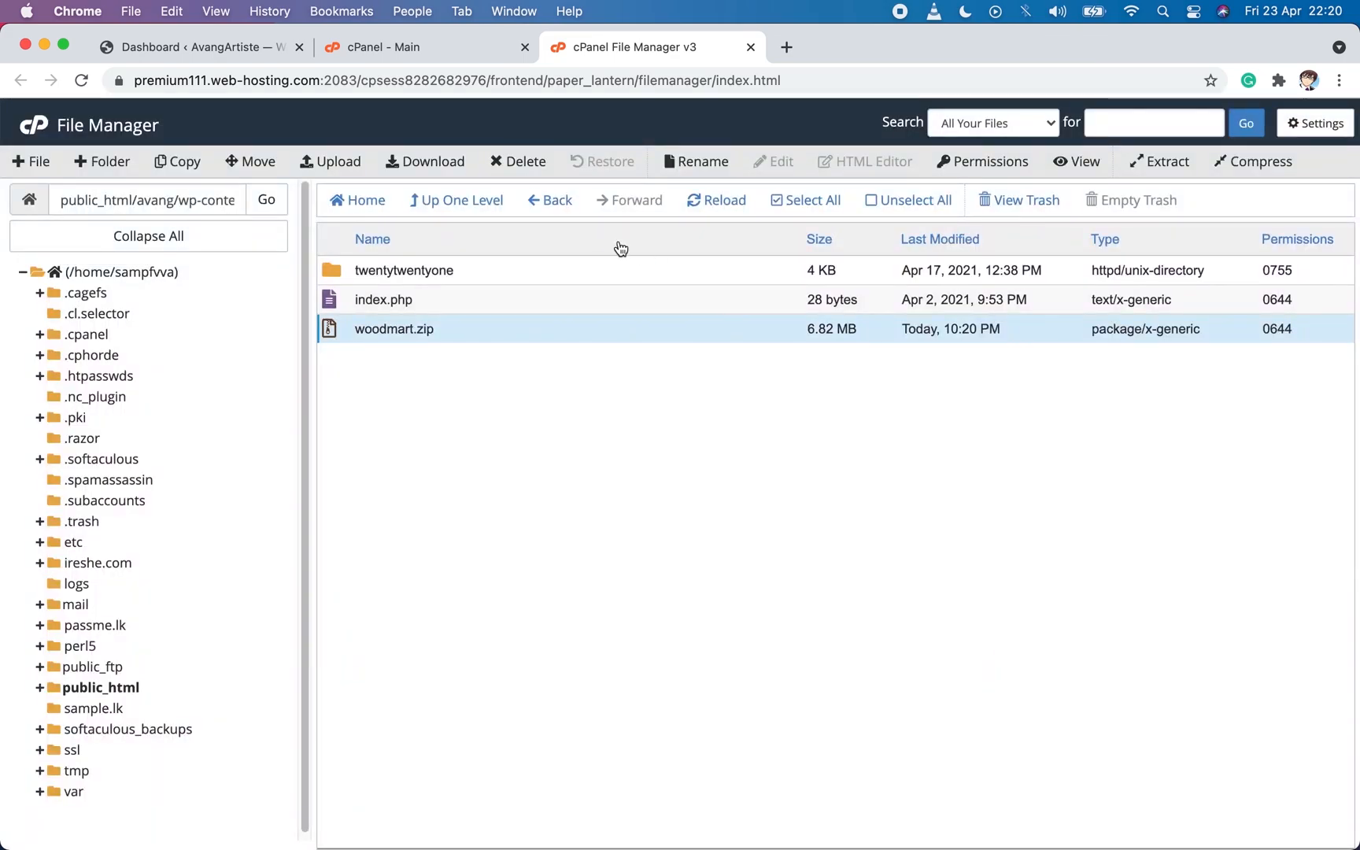
click(716, 203)
click(716, 203)
click(357, 297)
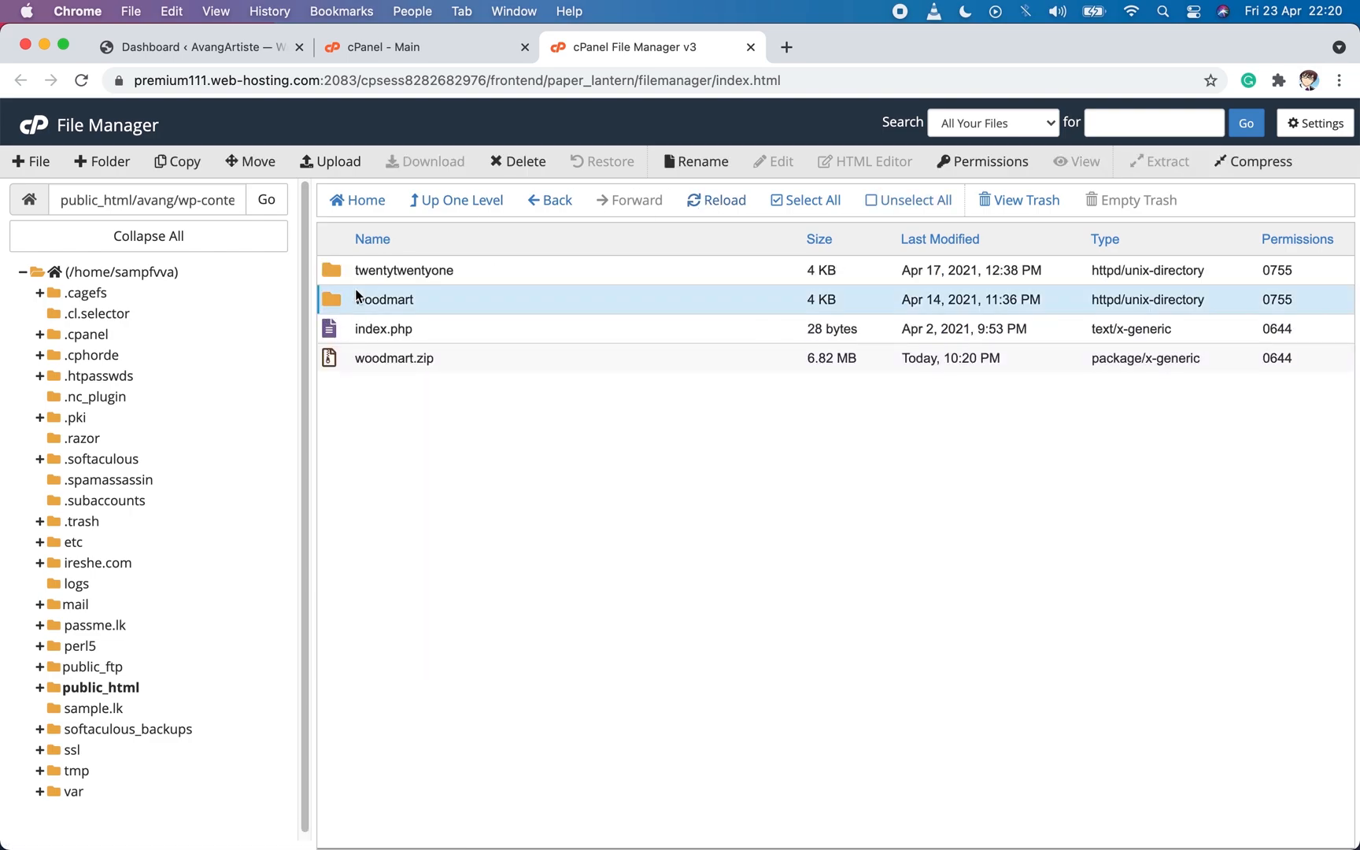
Return to the WordPress dashboard and open the installed themes page to examine the Woodmart entry.
click(189, 47)
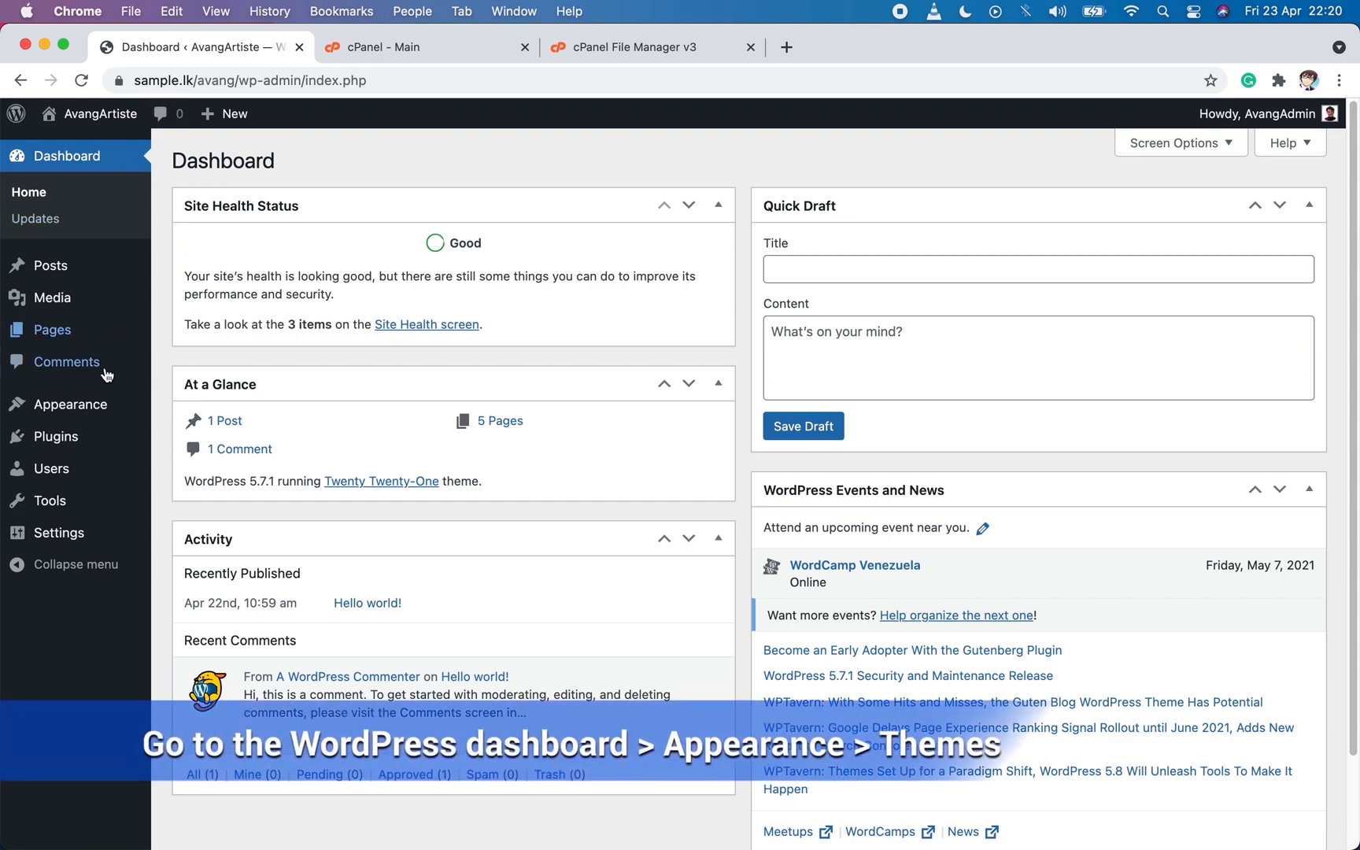
mouse_move(90, 400)
click(188, 414)
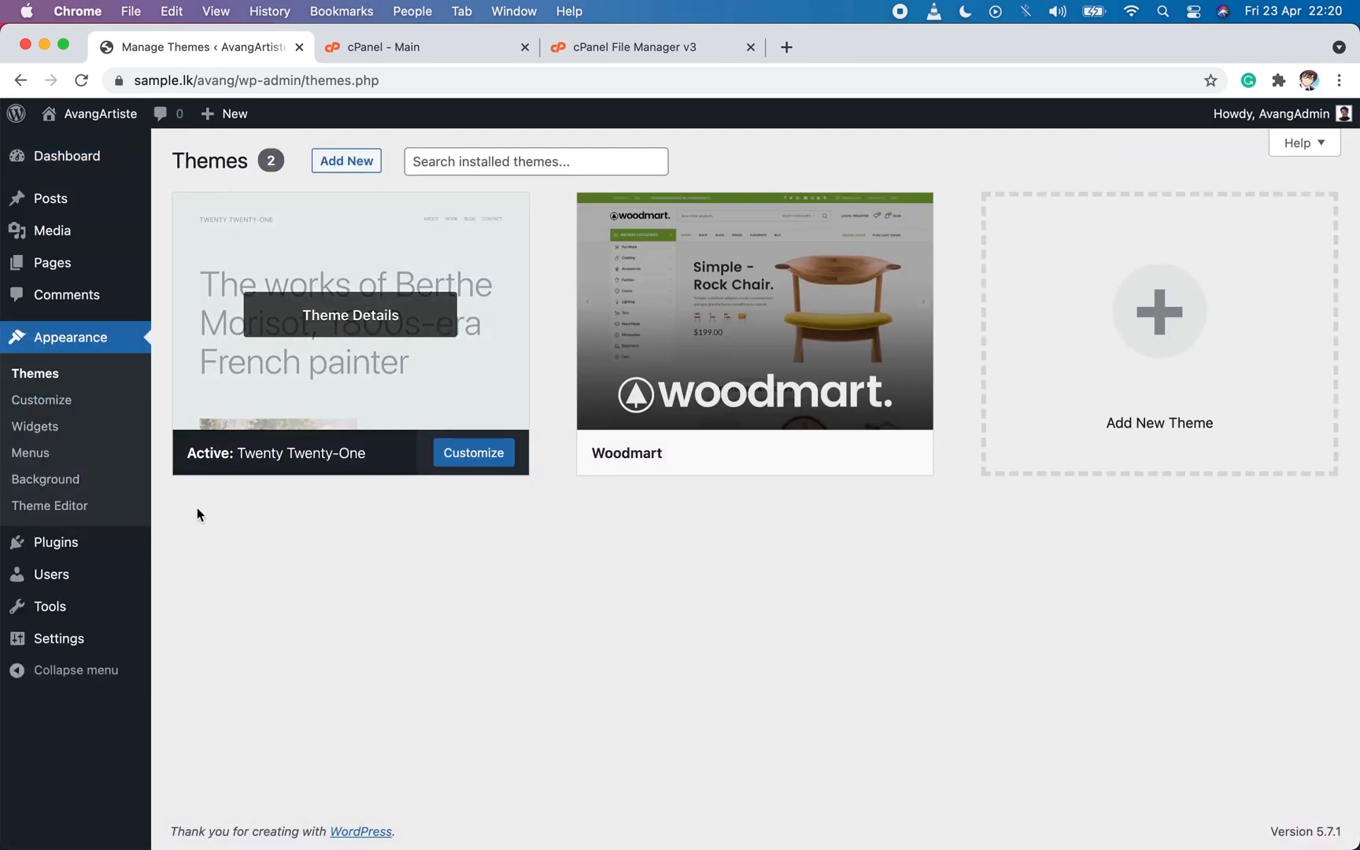
mouse_move(795, 345)
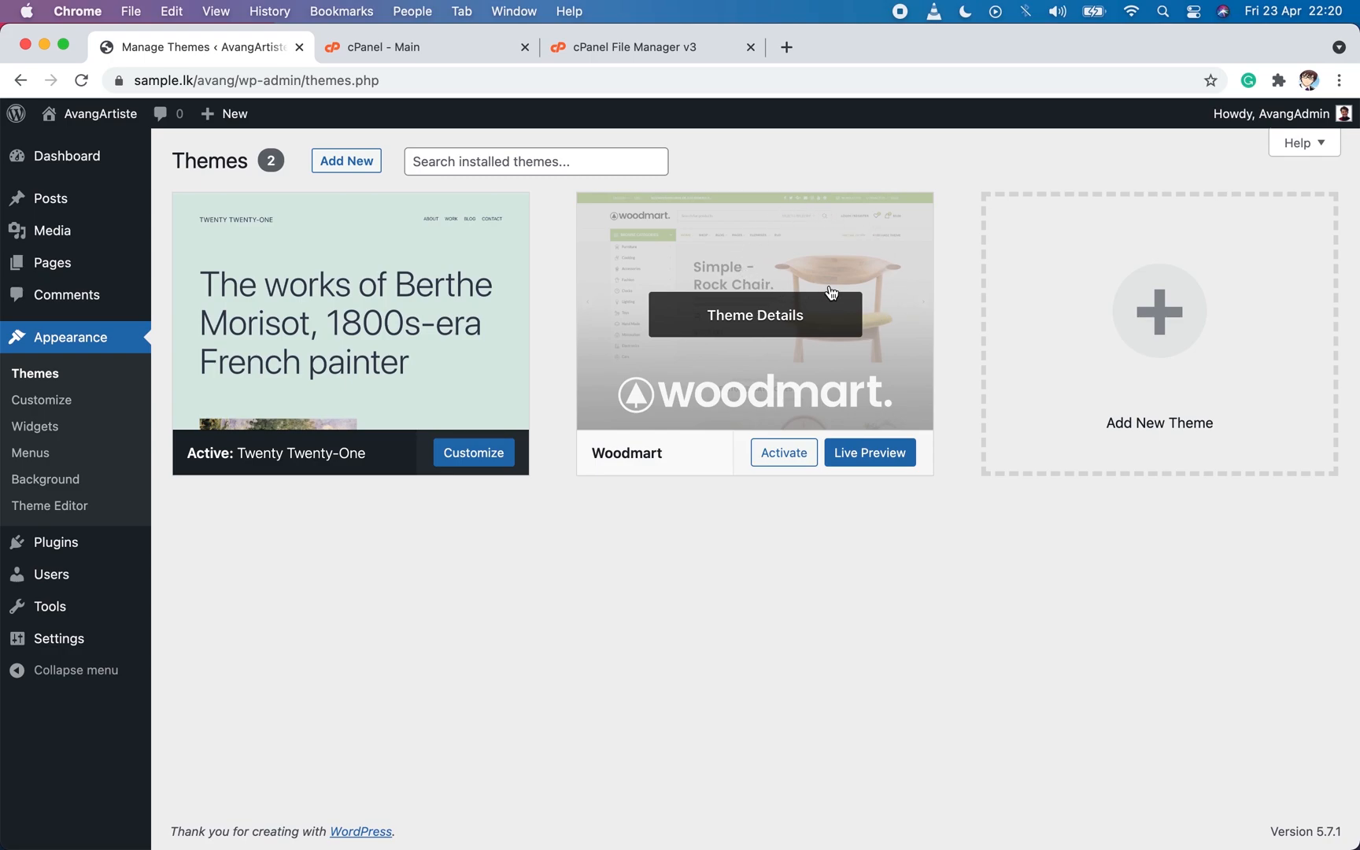
Return to cPanel File Manager and open the plugins folder inside public_html/avang/wp-content.
click(784, 451)
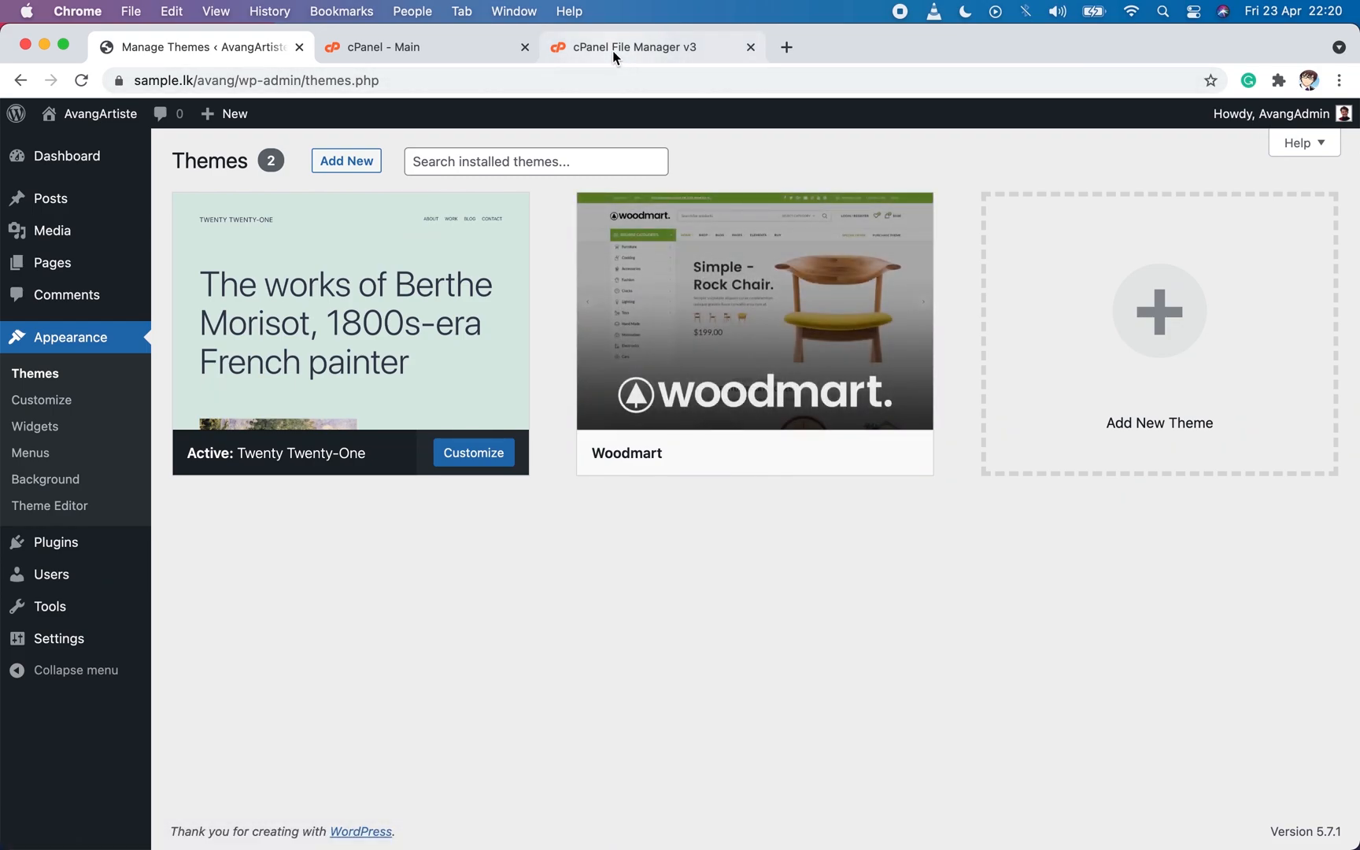
click(613, 50)
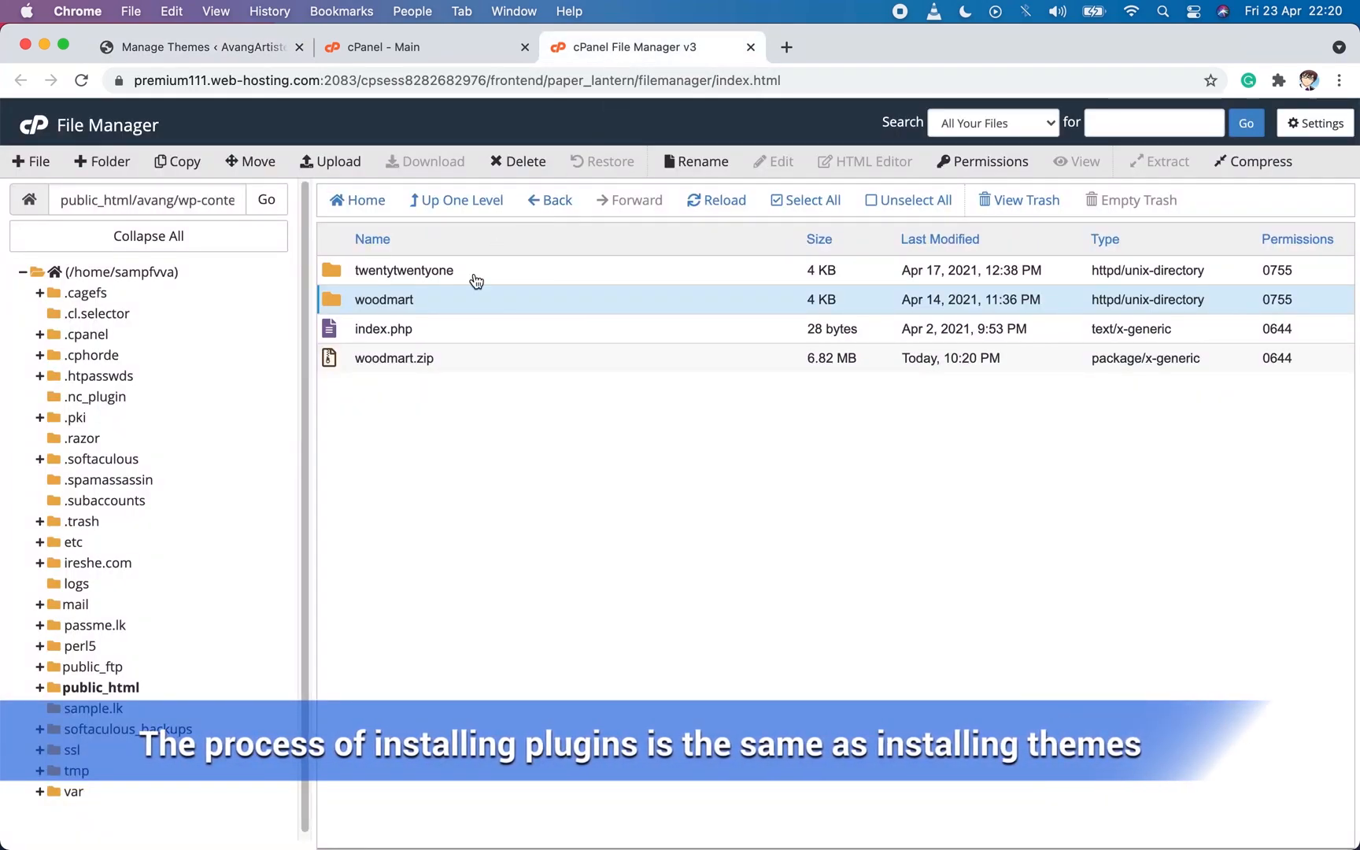
click(464, 206)
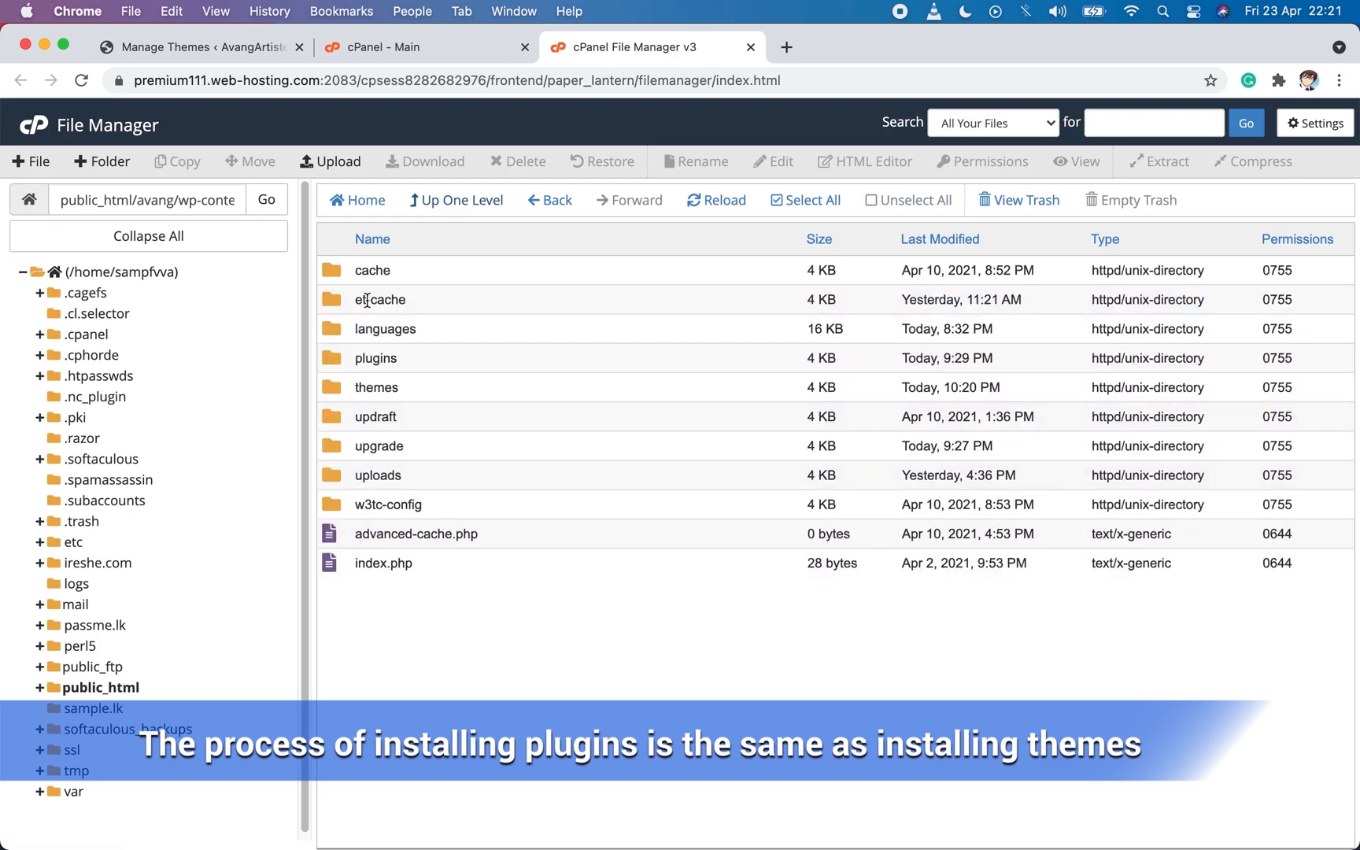
click(446, 211)
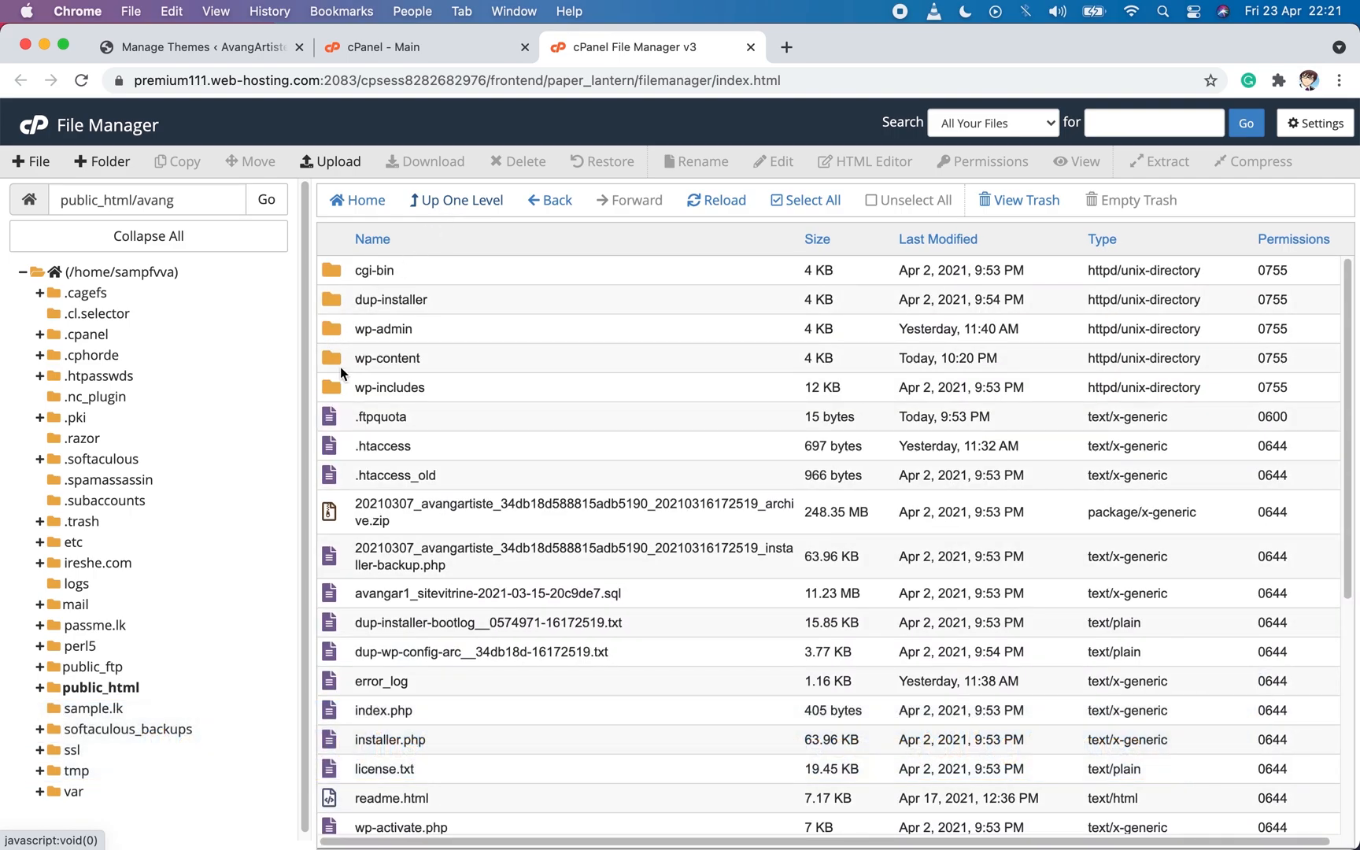
double_click(333, 357)
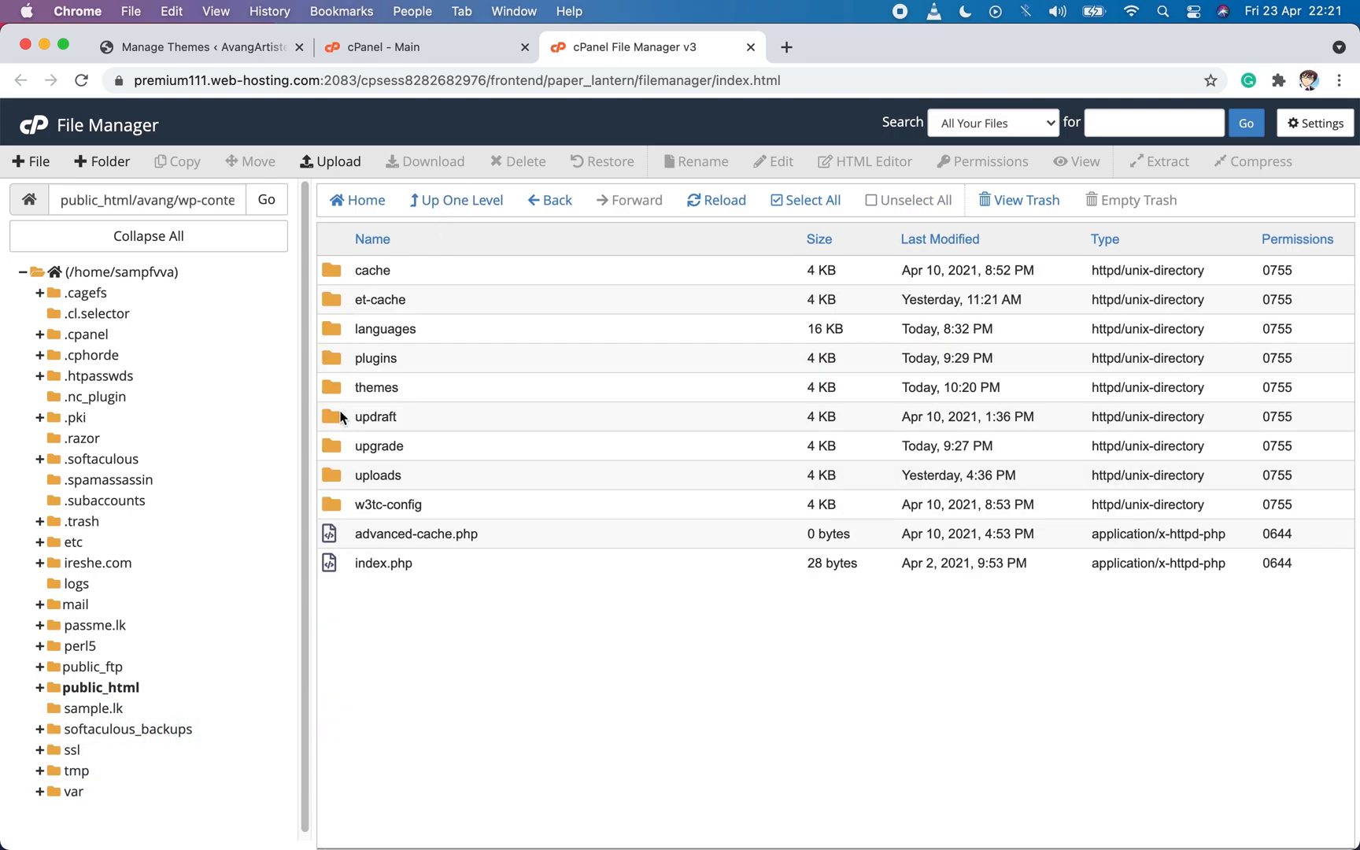
double_click(322, 358)
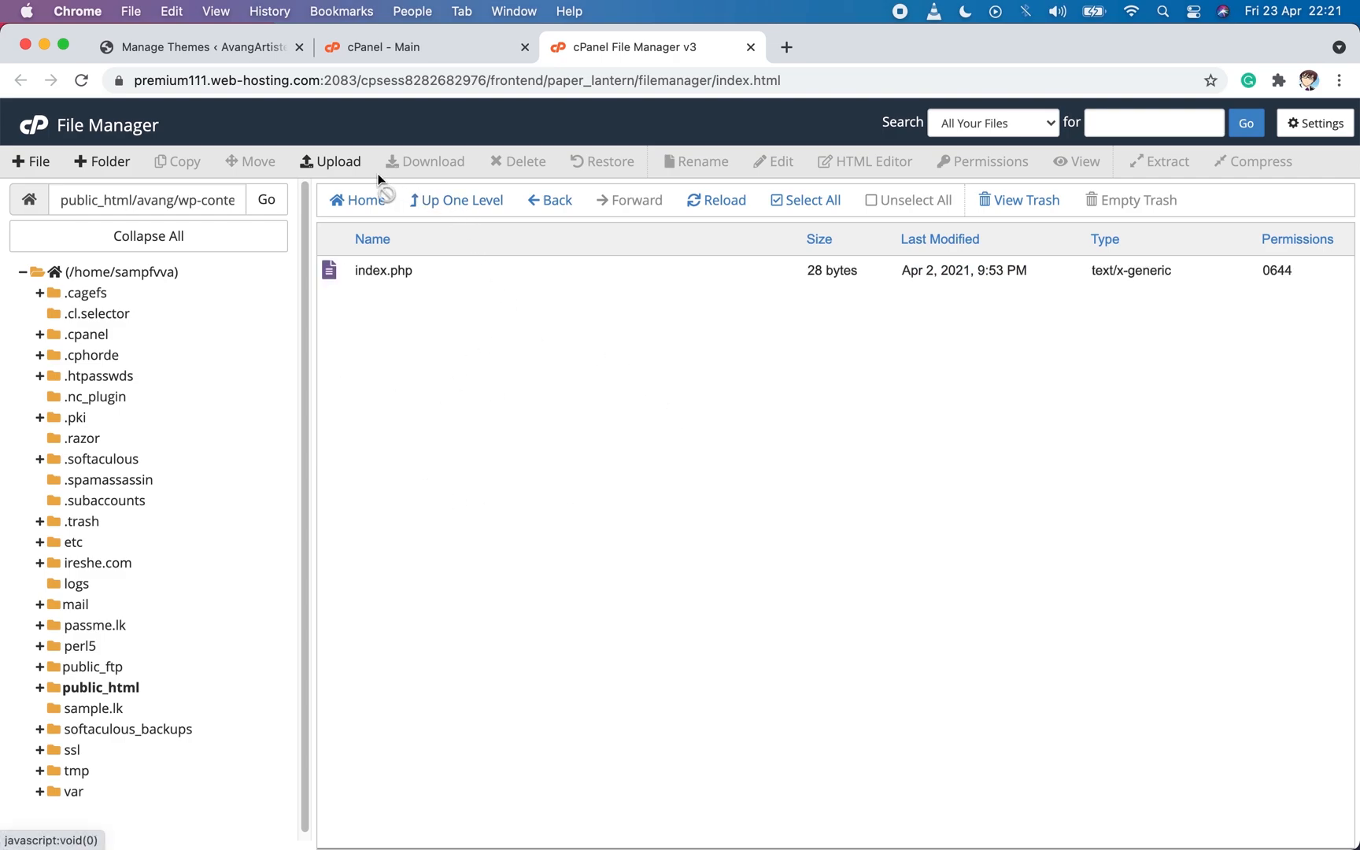
Upload revslider.zip from the Finder's Qualon folder into wp-content/plugins, and return to that folder in File Manager.
click(341, 163)
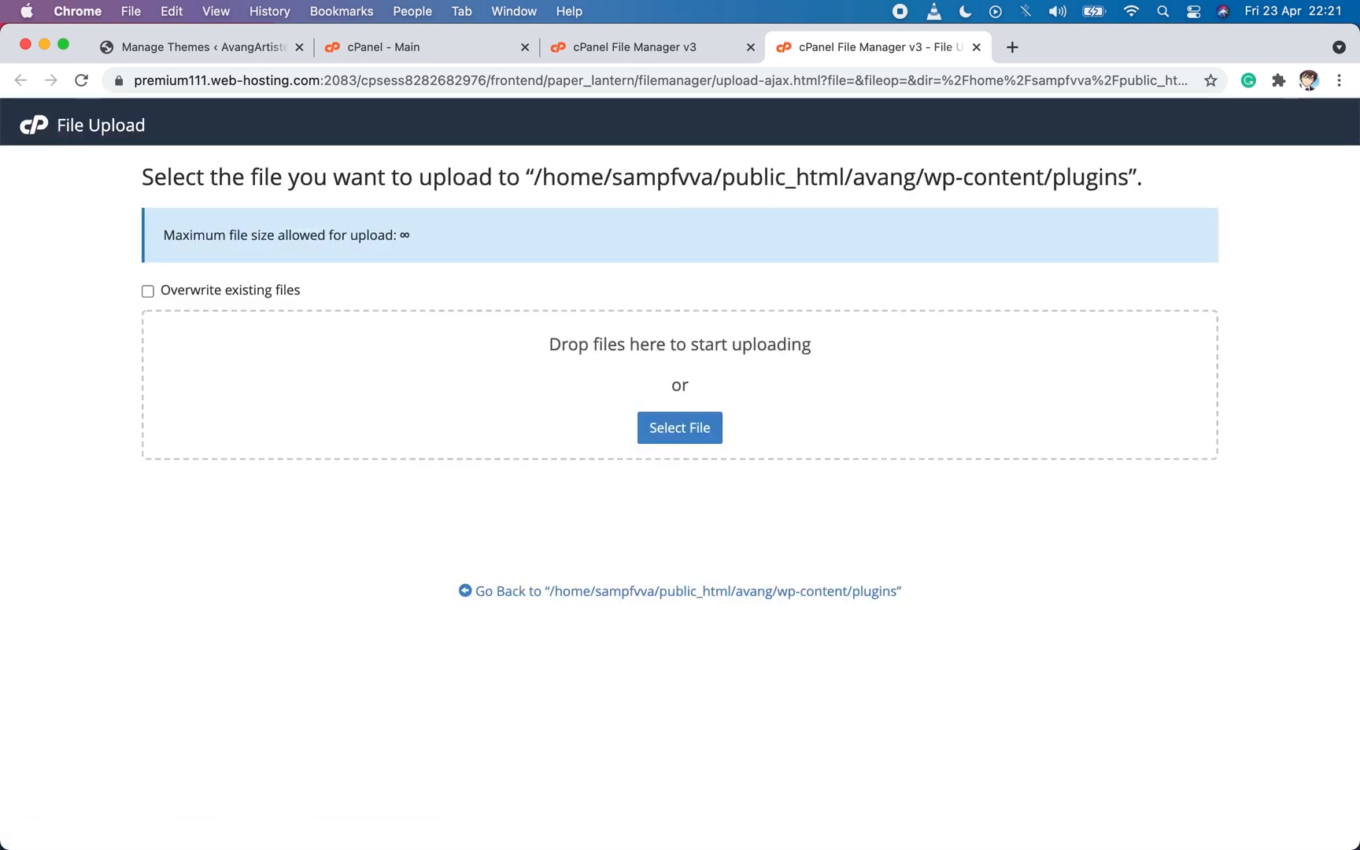
mouse_move(381, 807)
click(203, 811)
click(393, 614)
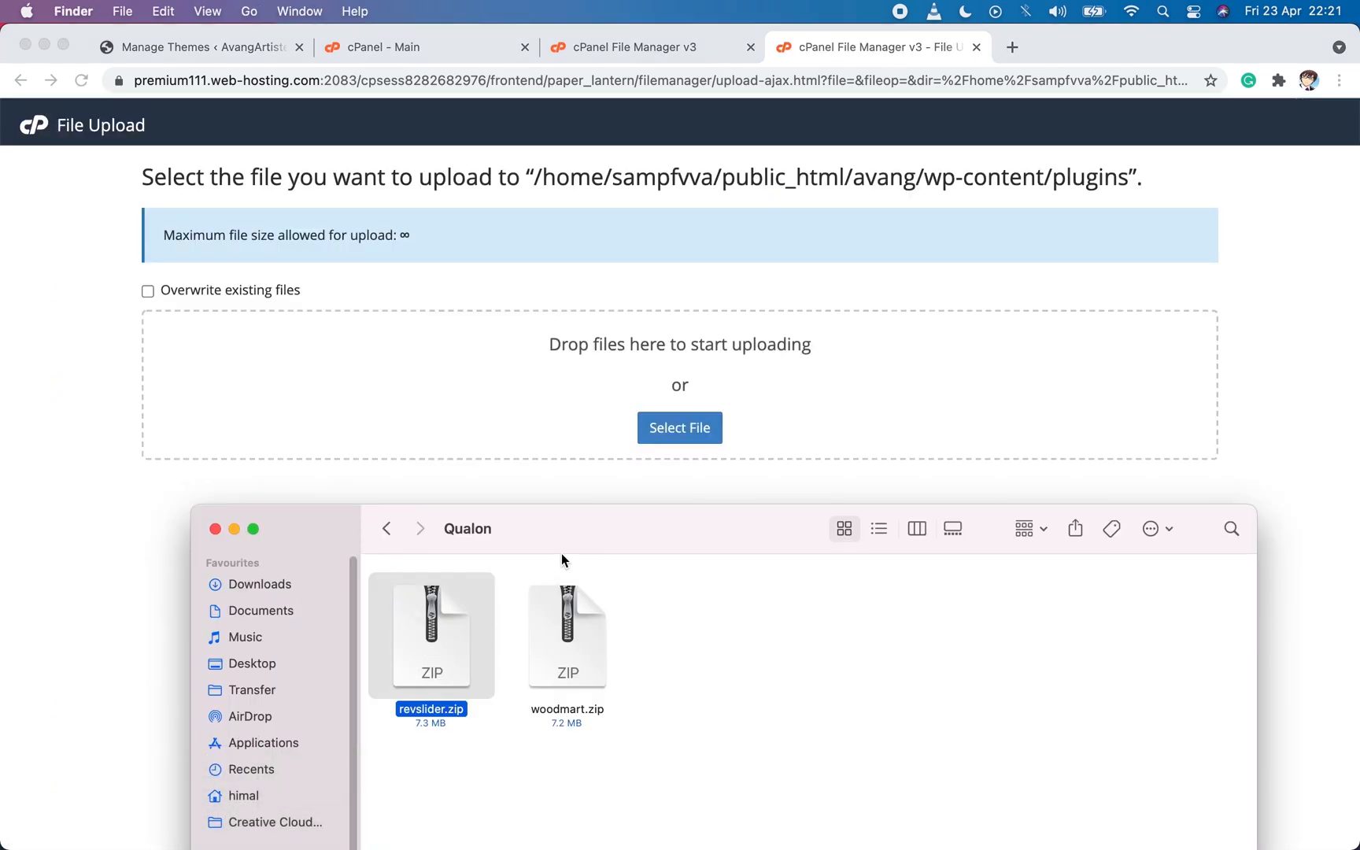
drag(442, 638, 371, 381)
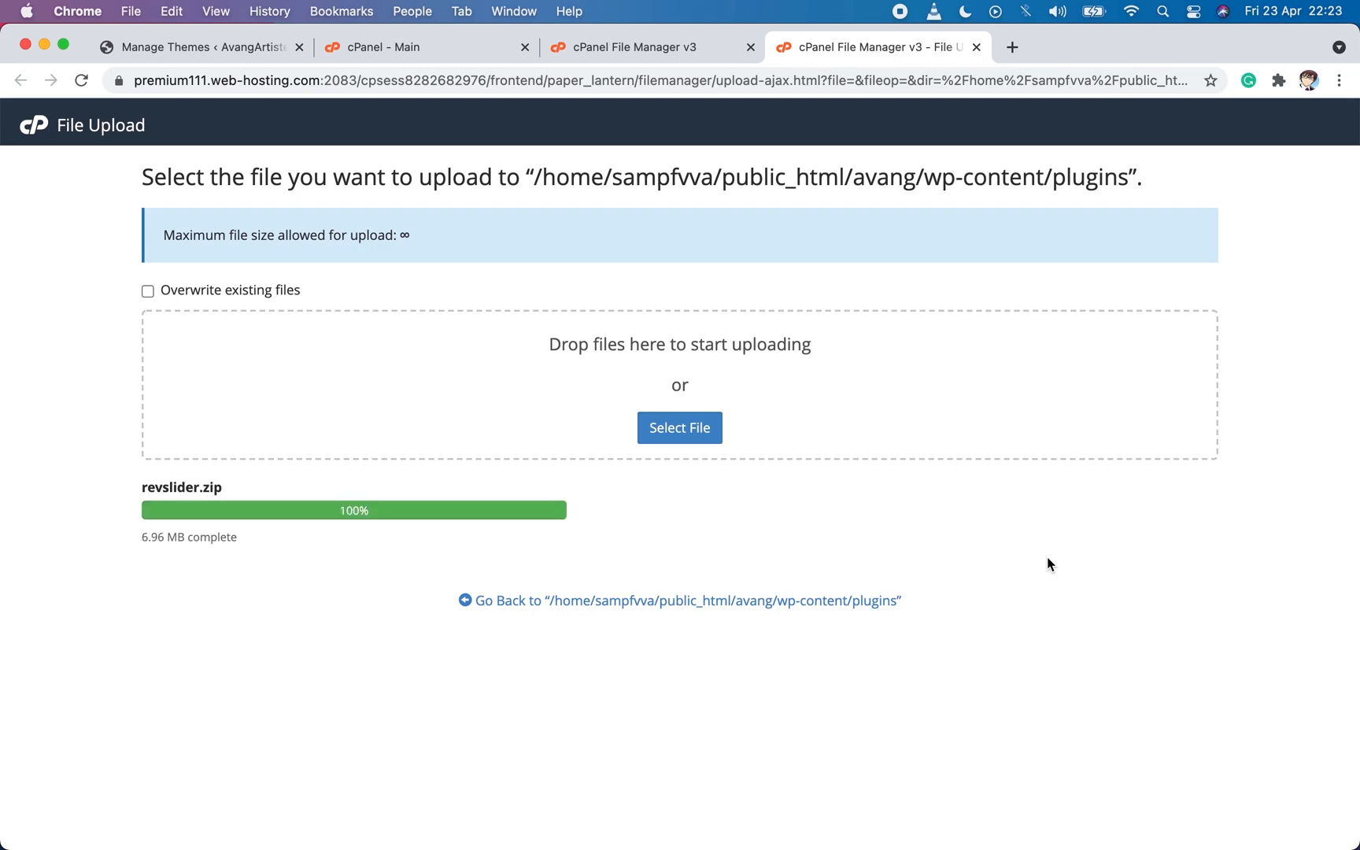
click(662, 600)
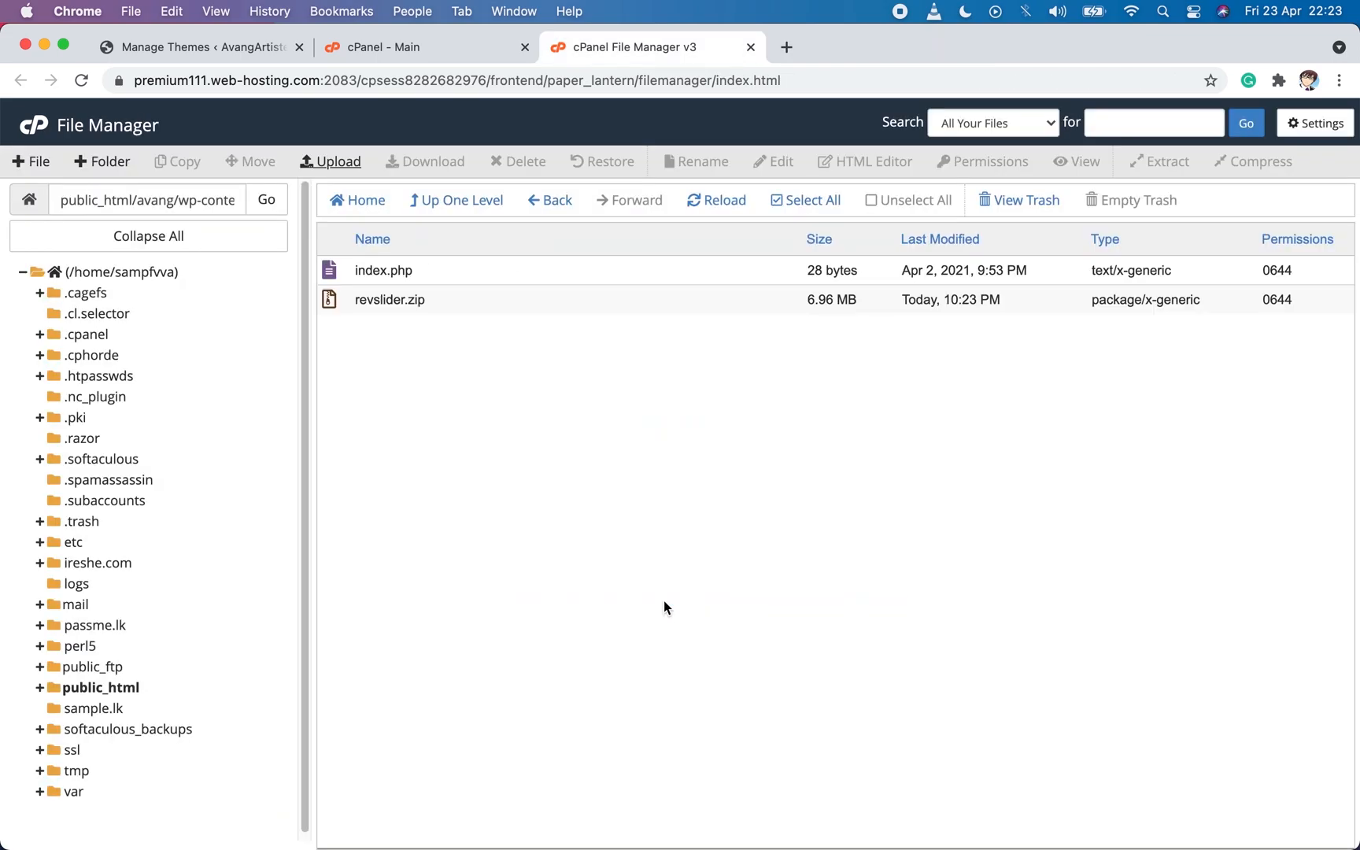
Extract revslider.zip into /public_html/avang/wp-content/plugins and reload the file listing.
right_click(338, 297)
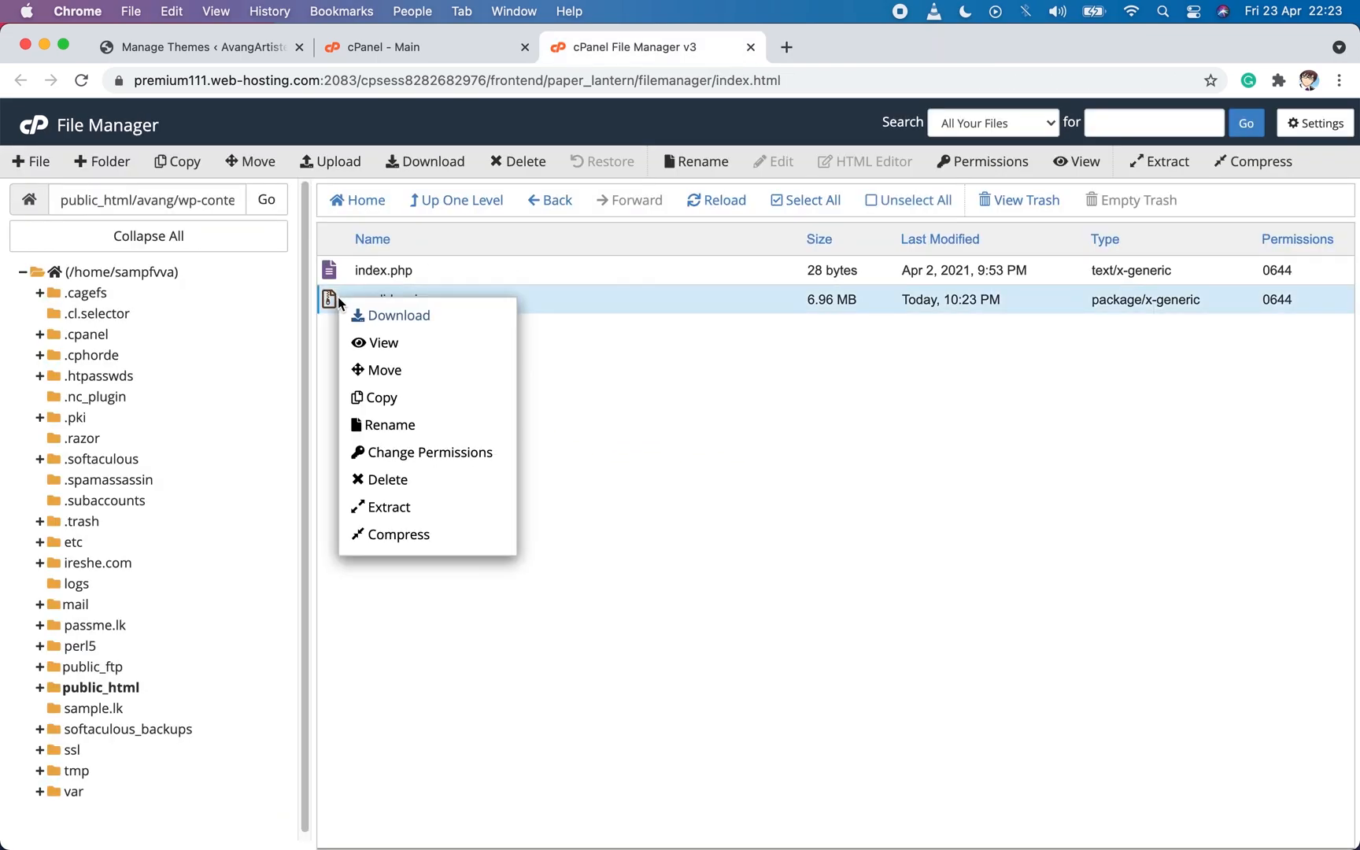
click(395, 504)
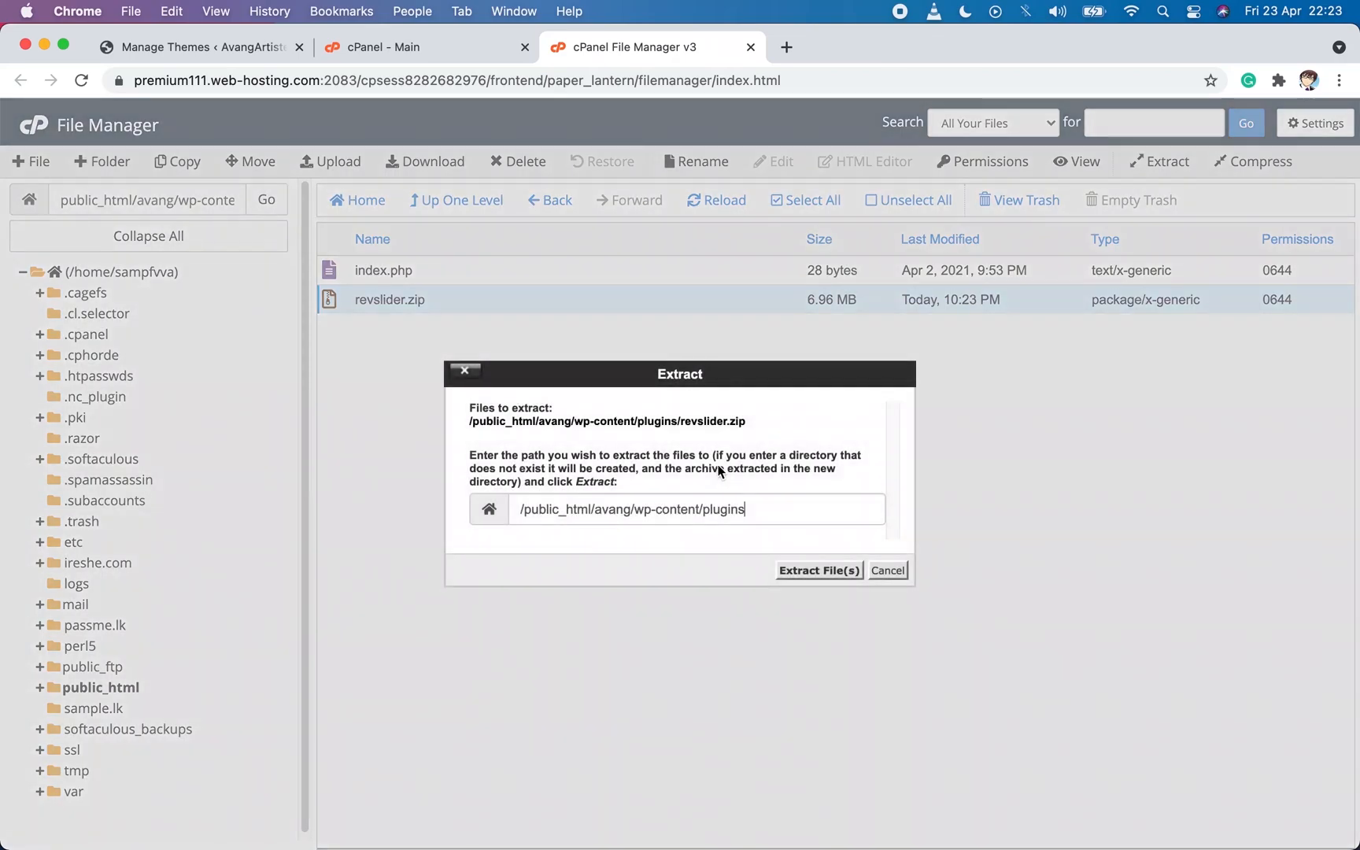
click(819, 570)
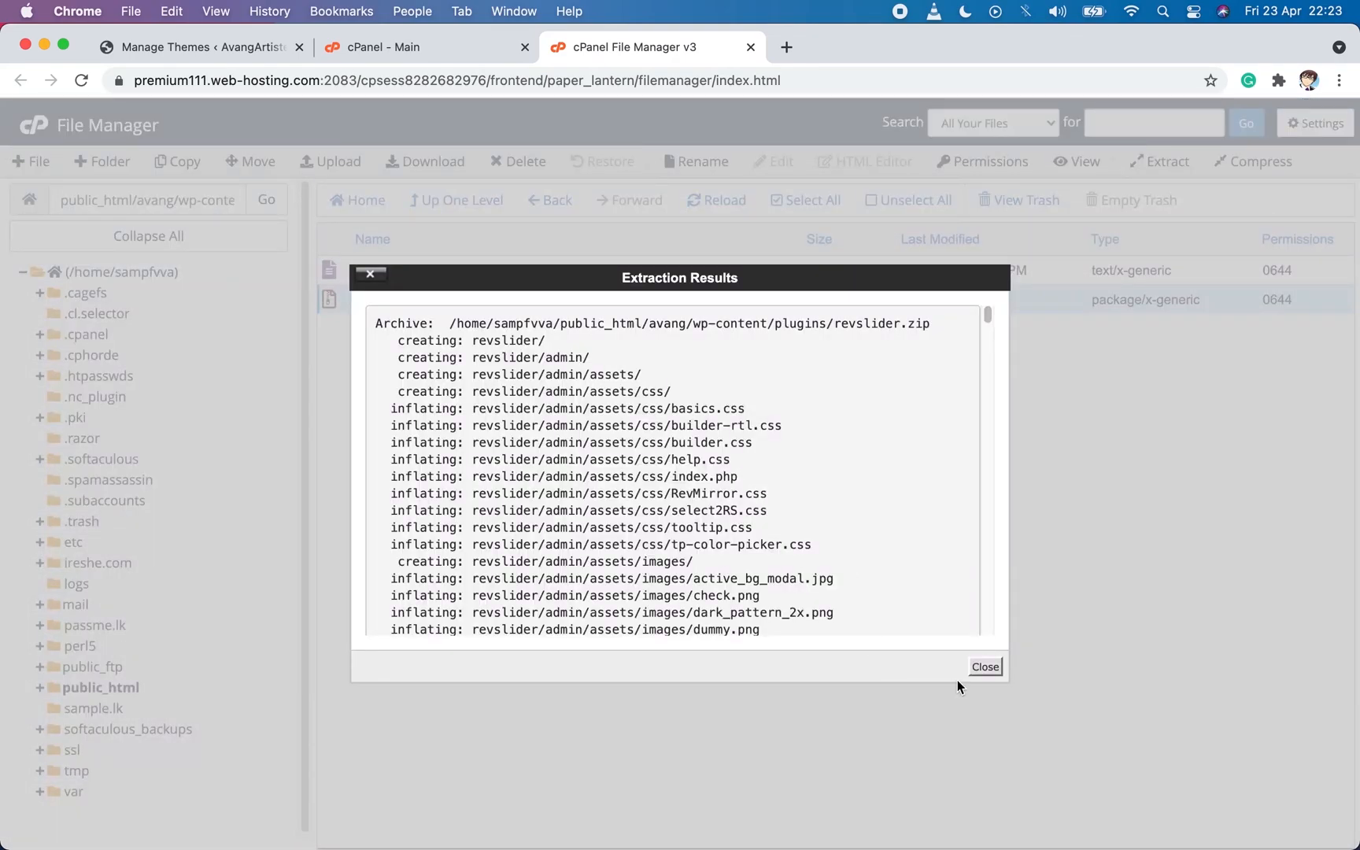
click(977, 667)
click(712, 201)
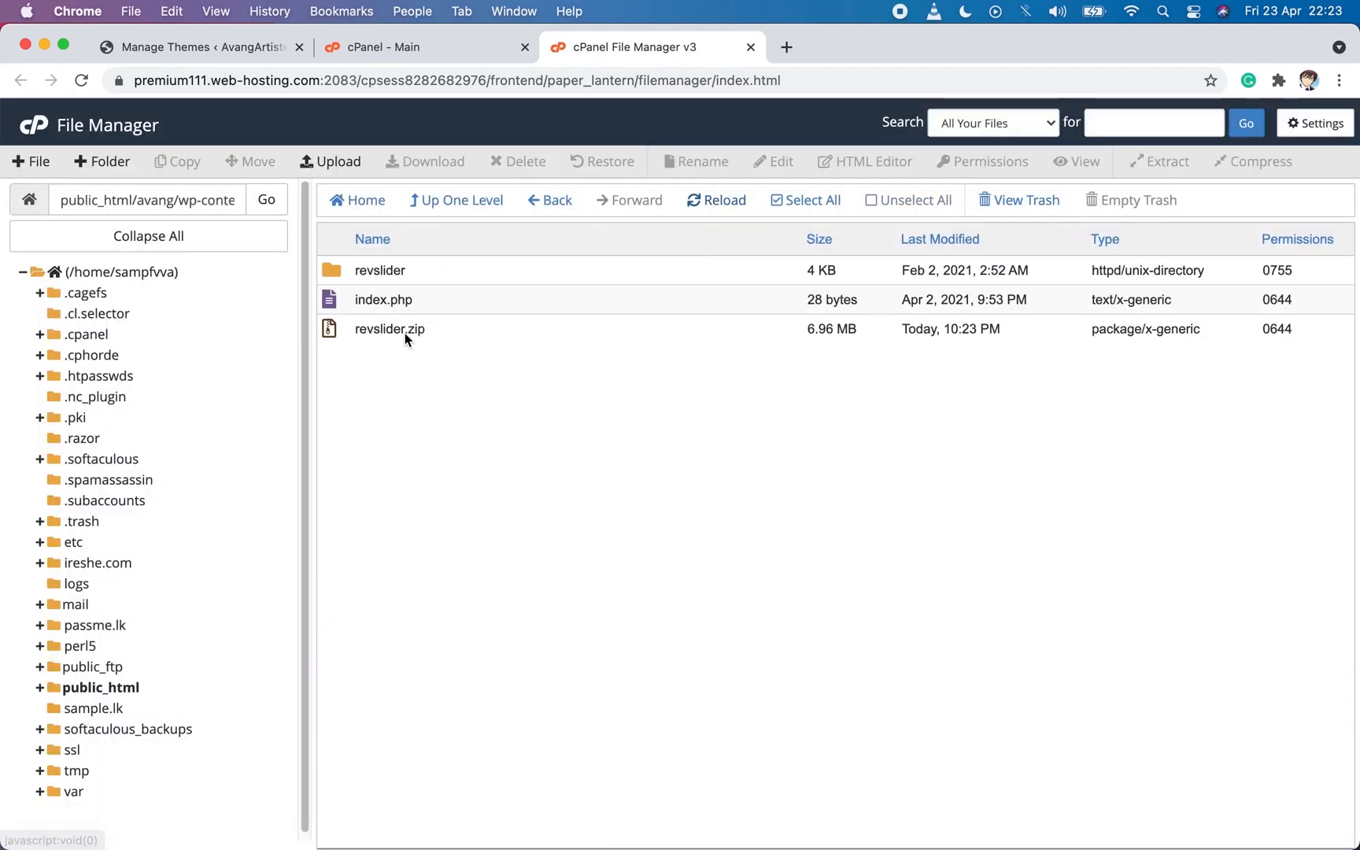
Activate the Slider Revolution plugin from WordPress's installed plugins page, and return to the dashboard home page.
click(196, 46)
mouse_move(20, 547)
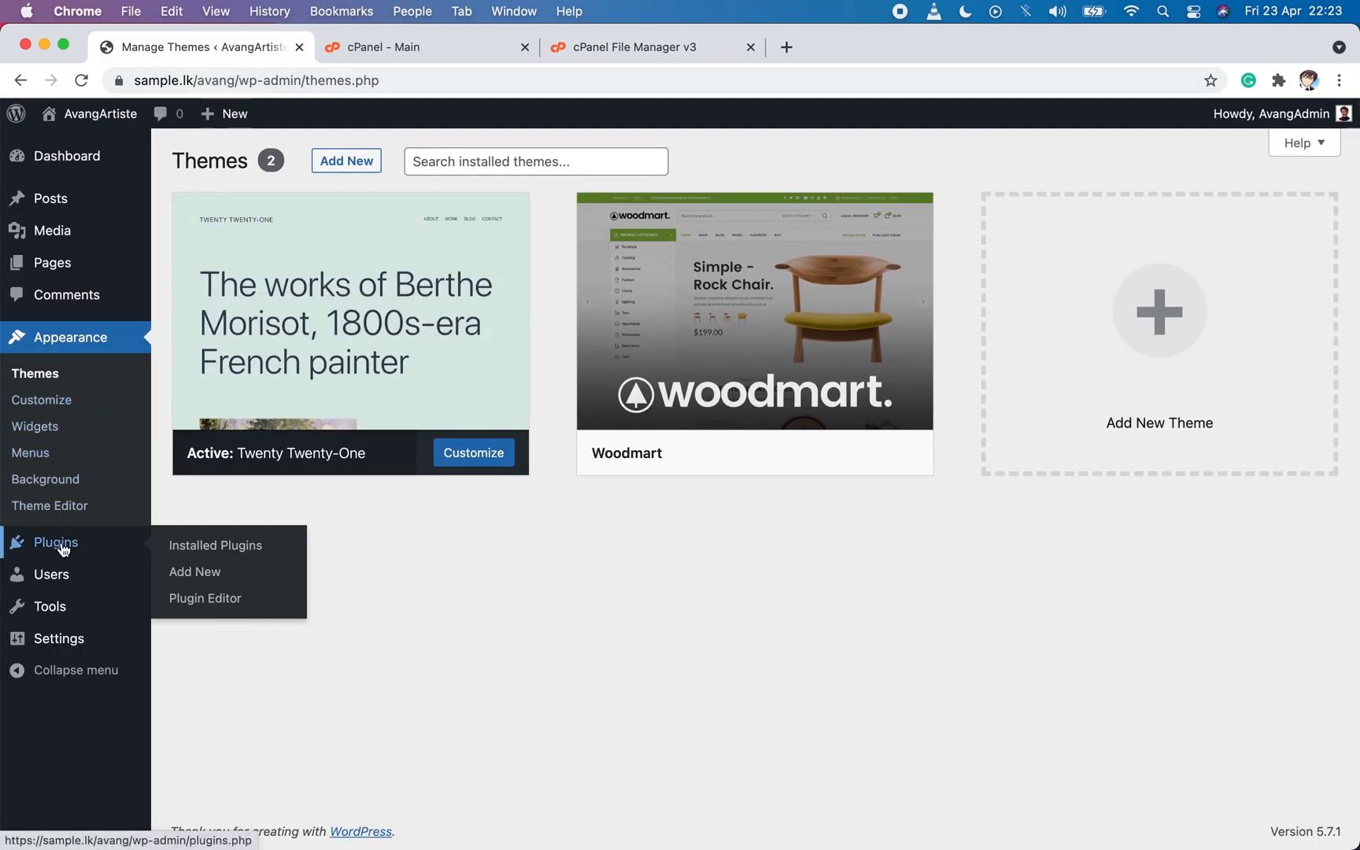
click(184, 549)
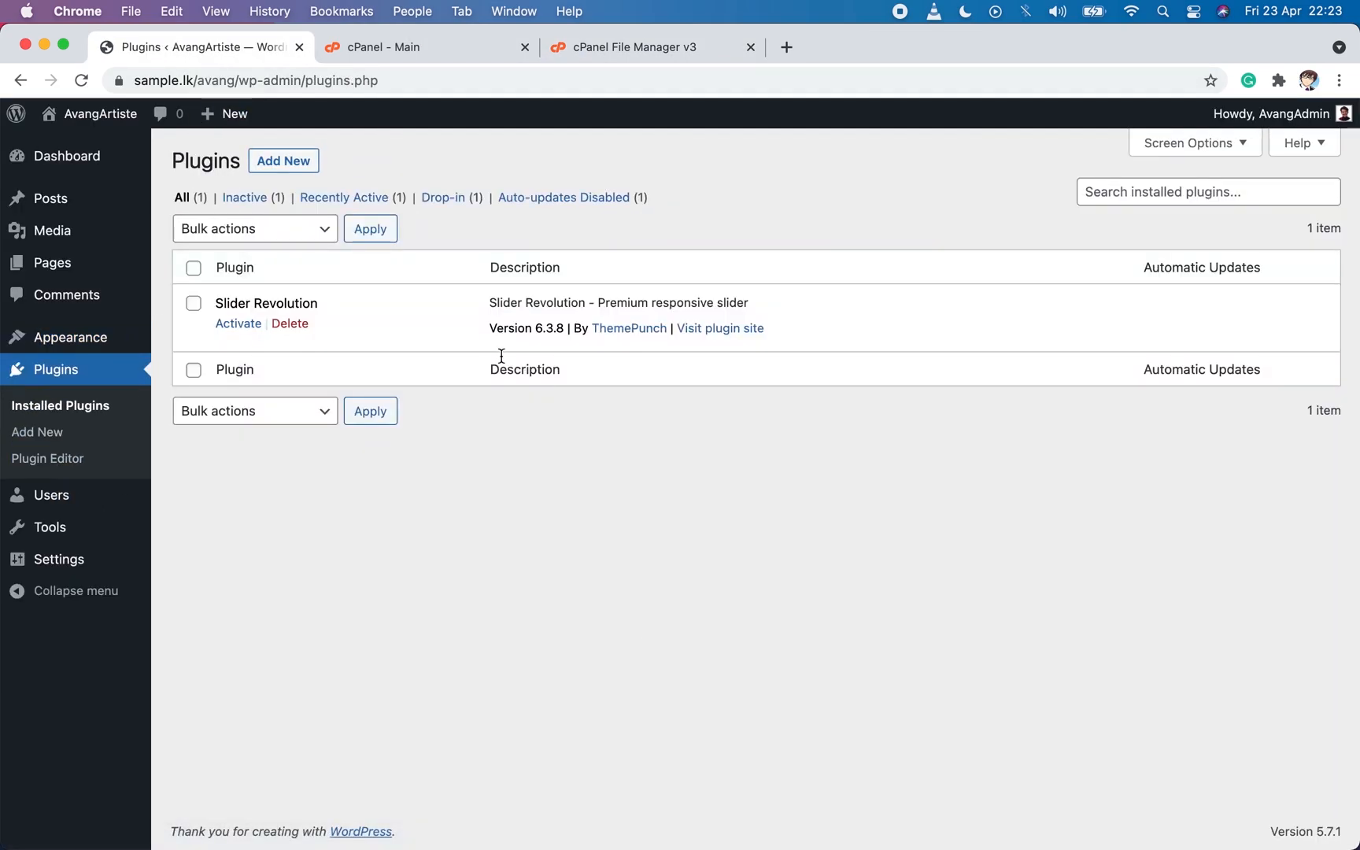
click(246, 325)
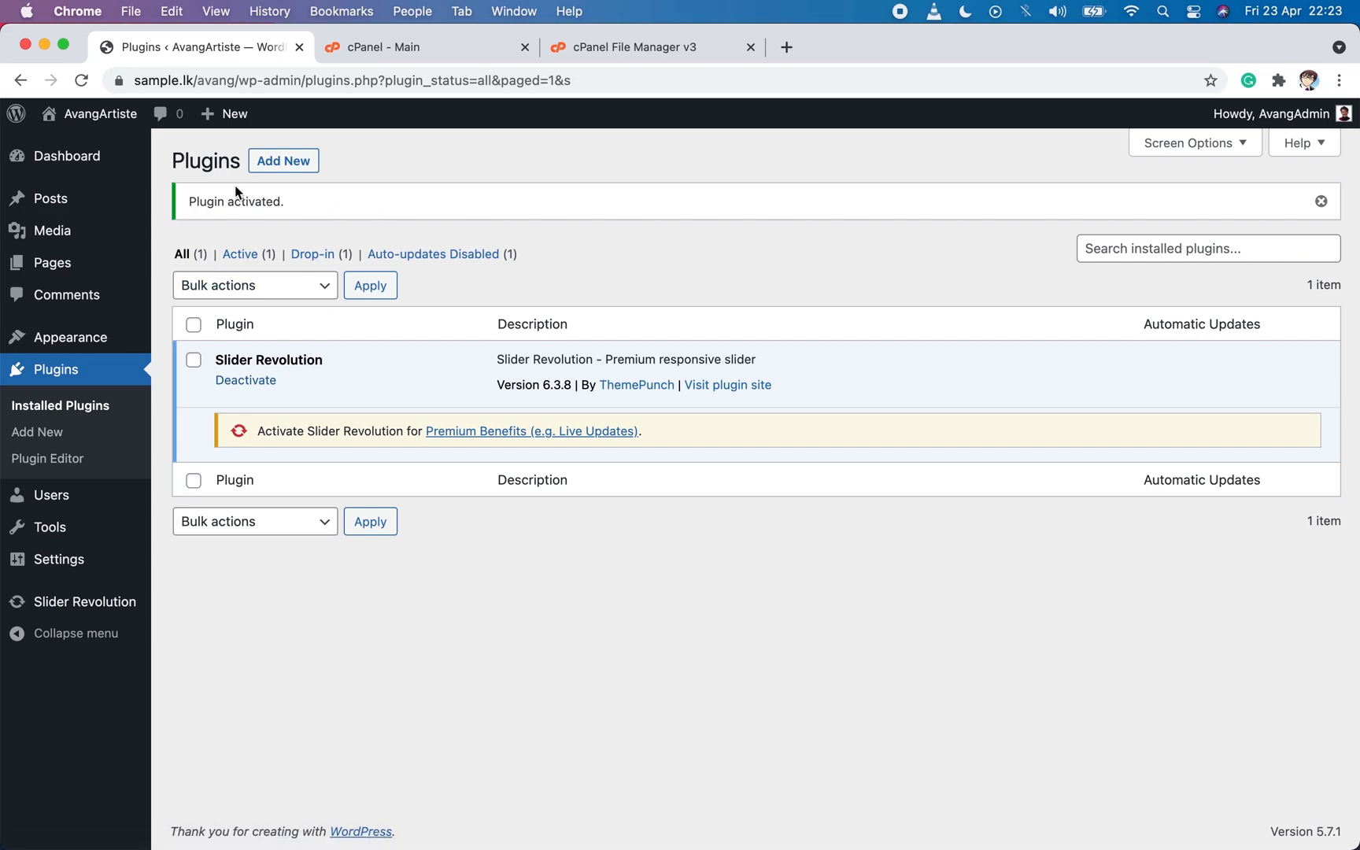
mouse_move(116, 165)
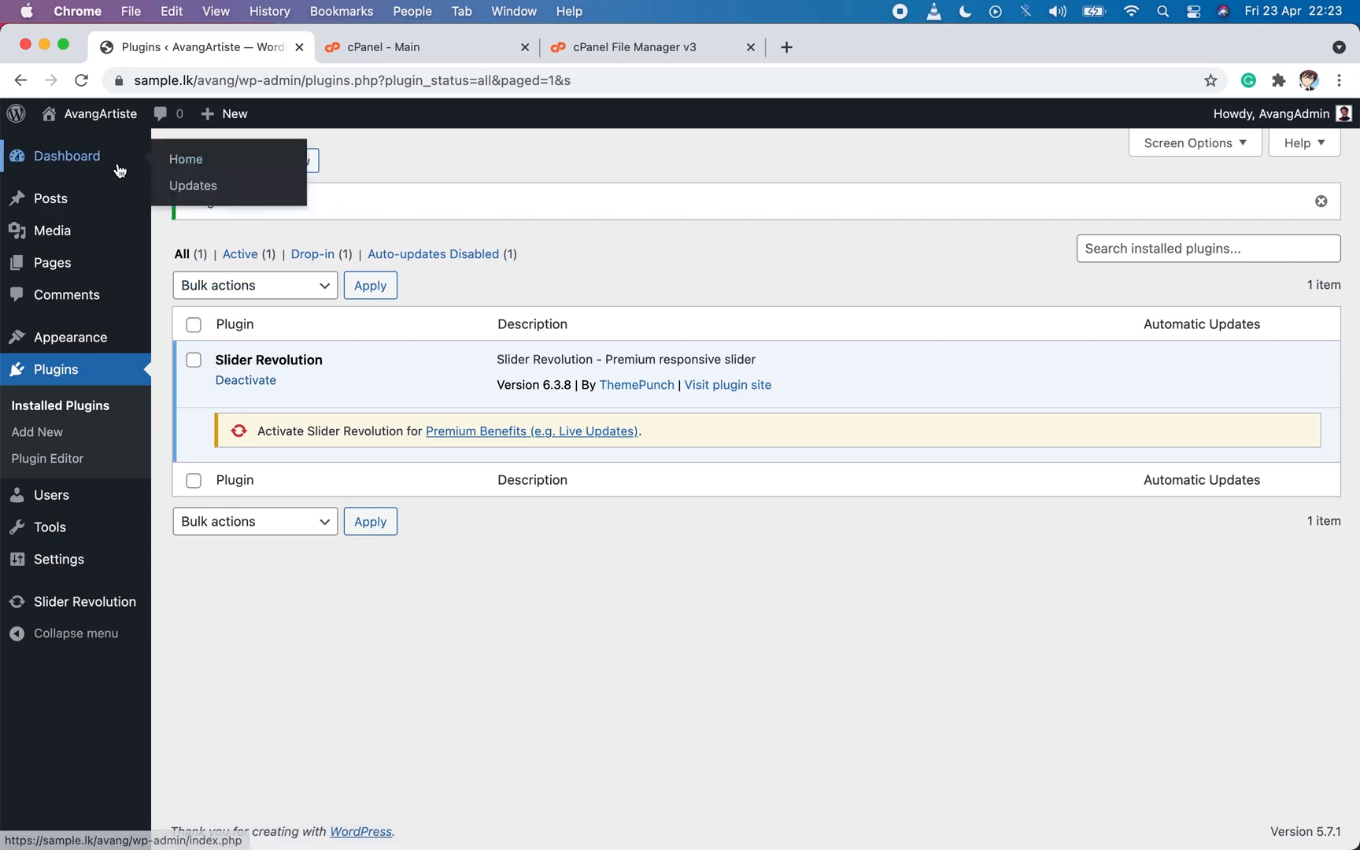
click(179, 169)
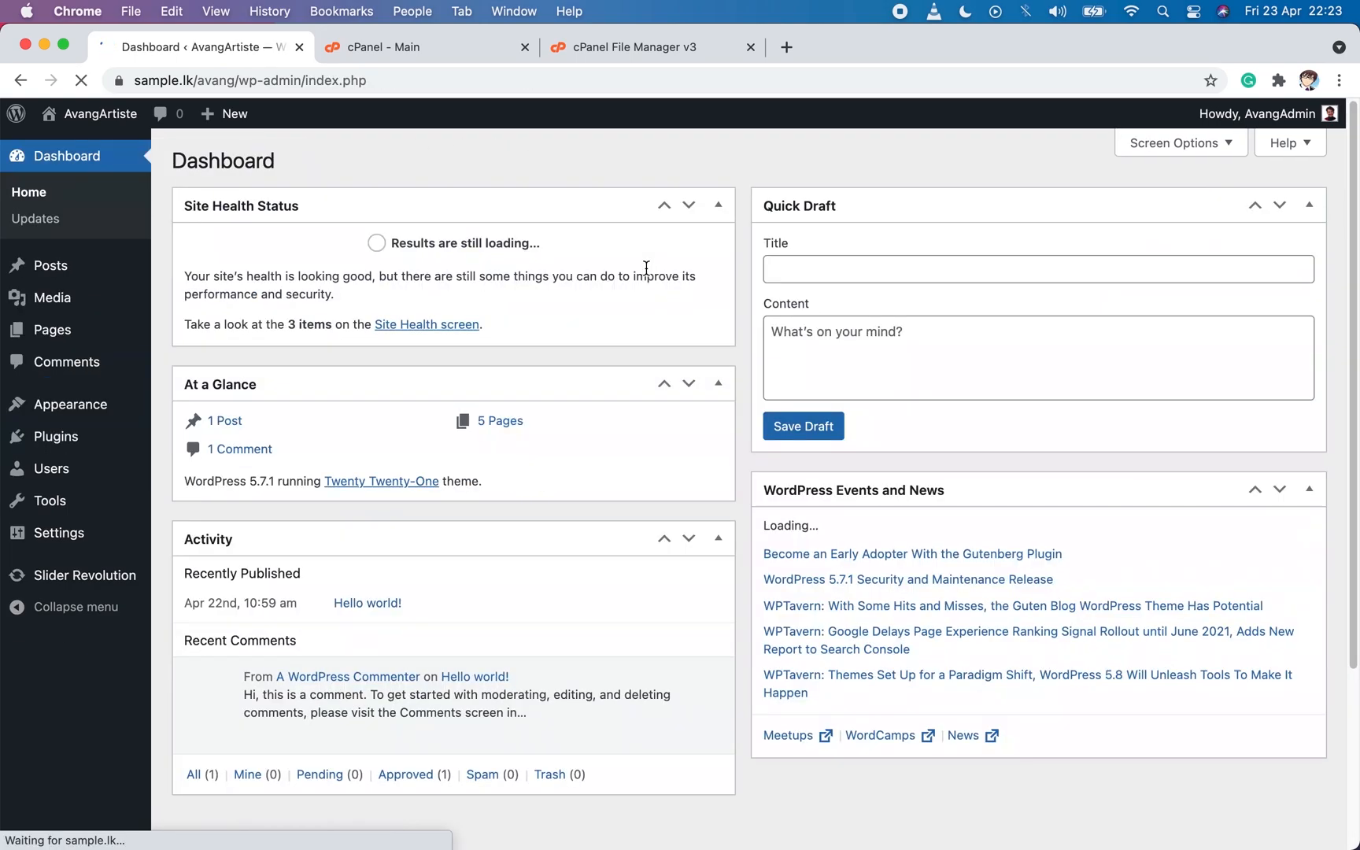